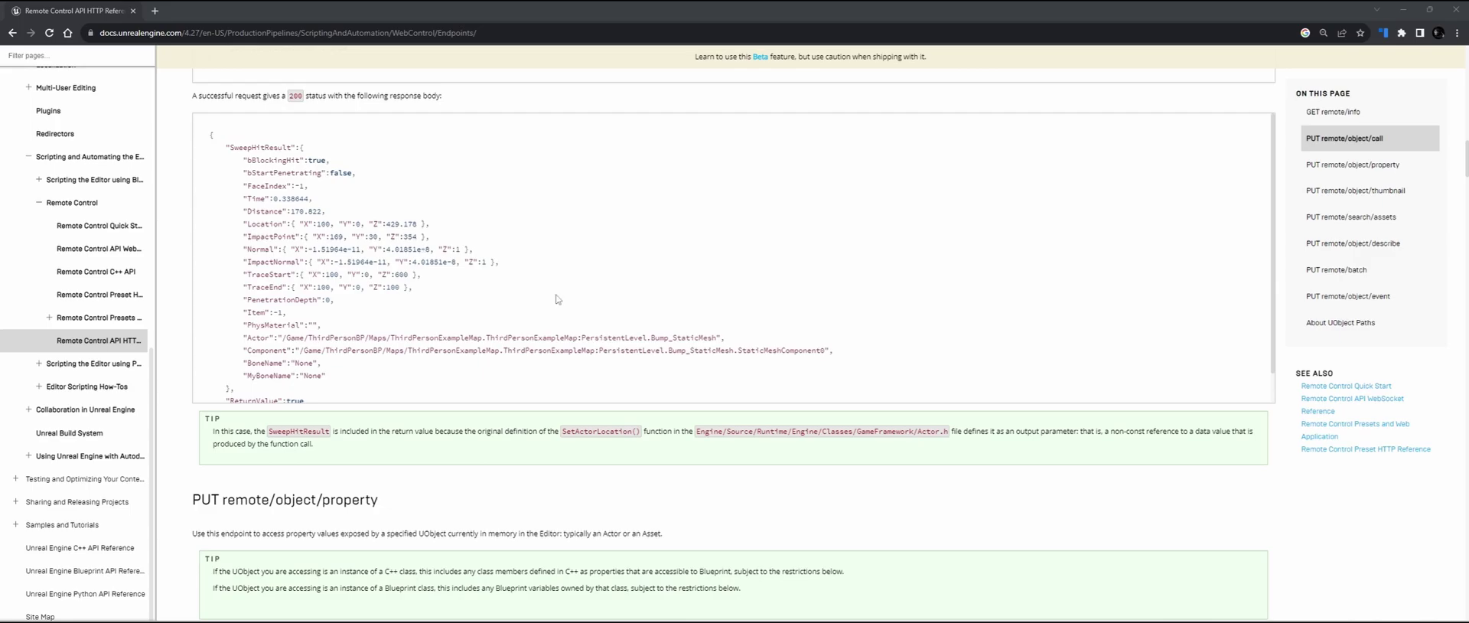
Scroll the Remote Control API HTTP Reference to the PUT remote/object/property section and its examples.
scroll(658, 328, down, 3)
scroll(347, 487, down, 4)
scroll(436, 426, down, 12)
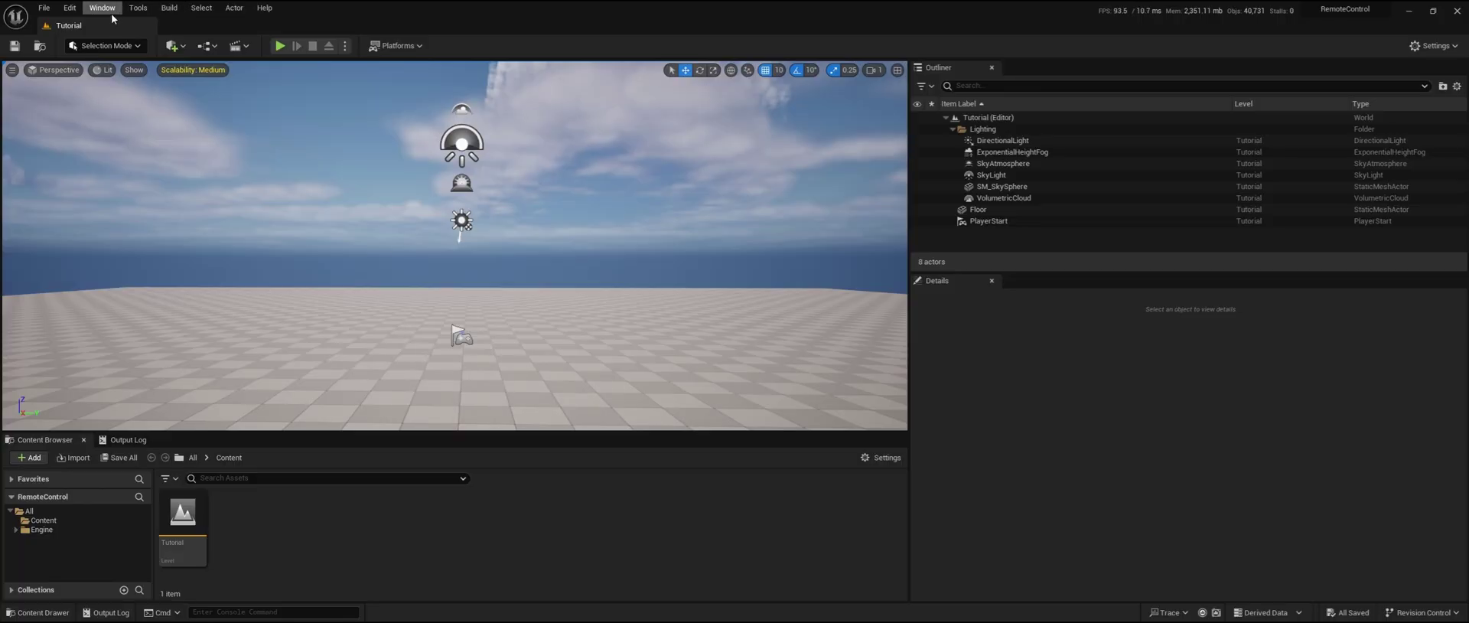
Search the plugins for 'remote control' and enable the beta Remote Control API plugin.
click(69, 7)
click(134, 185)
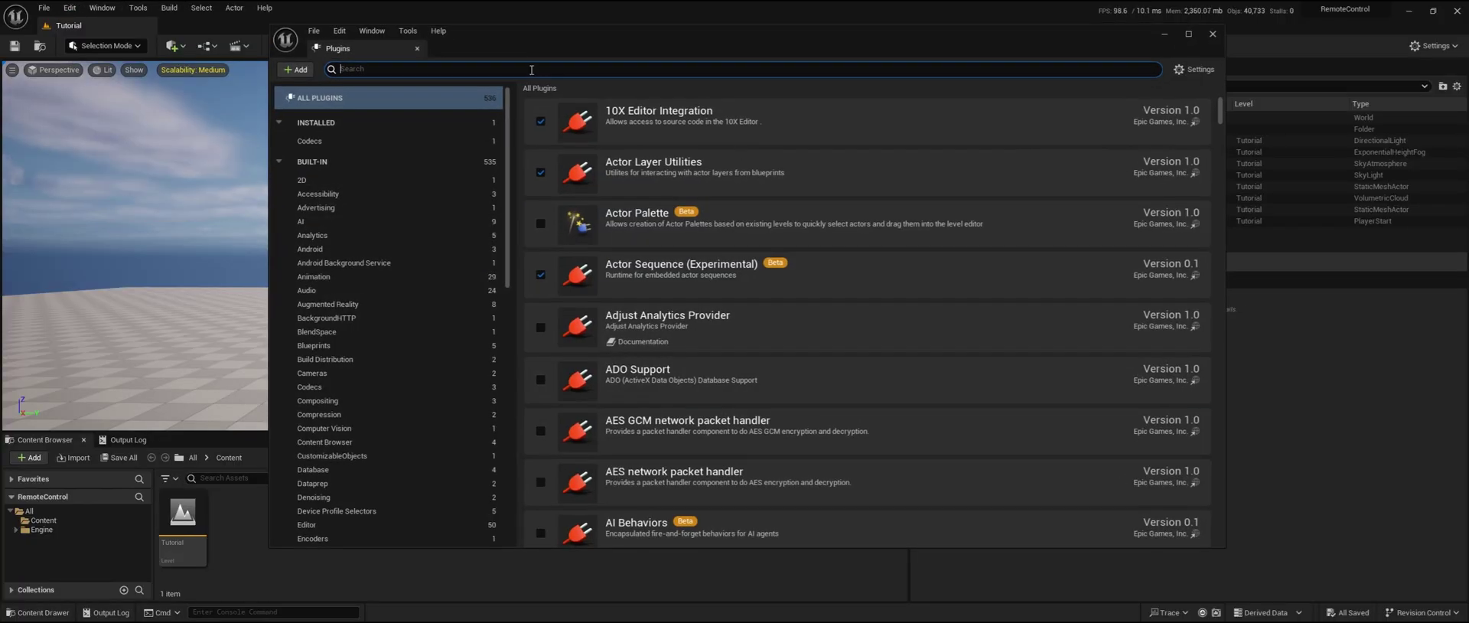
text(remote control)
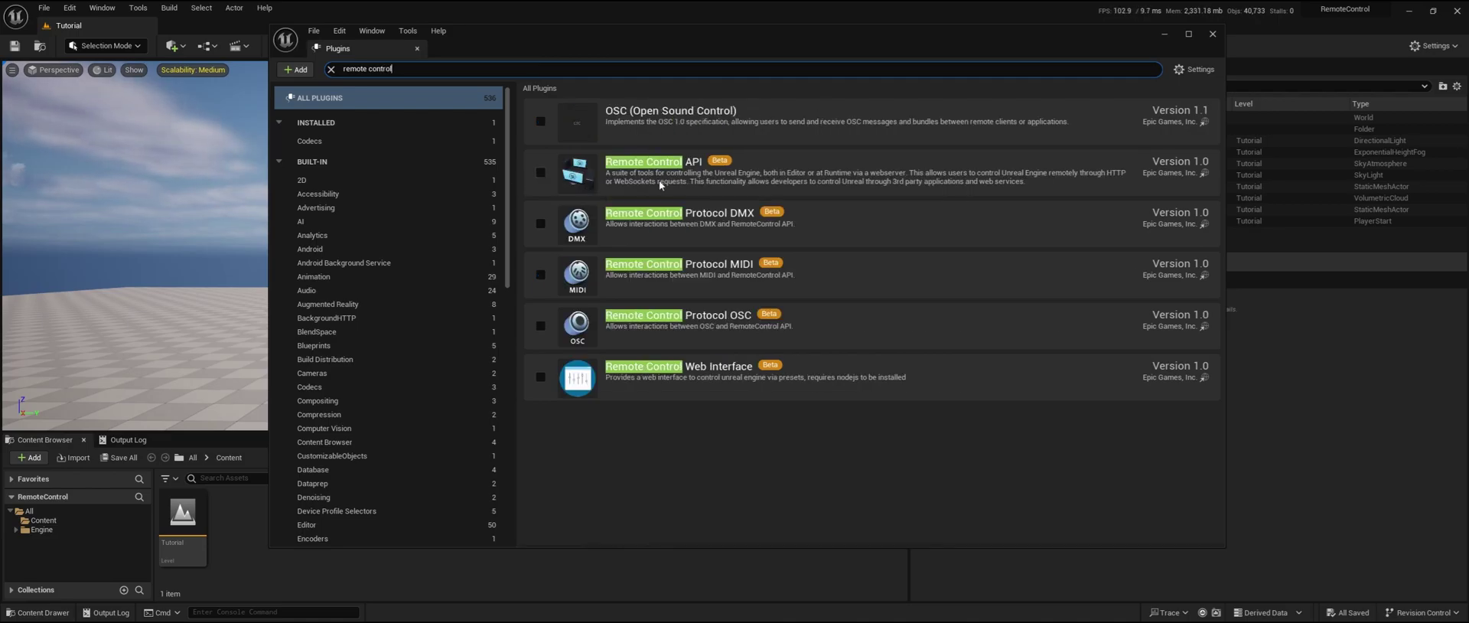
click(541, 174)
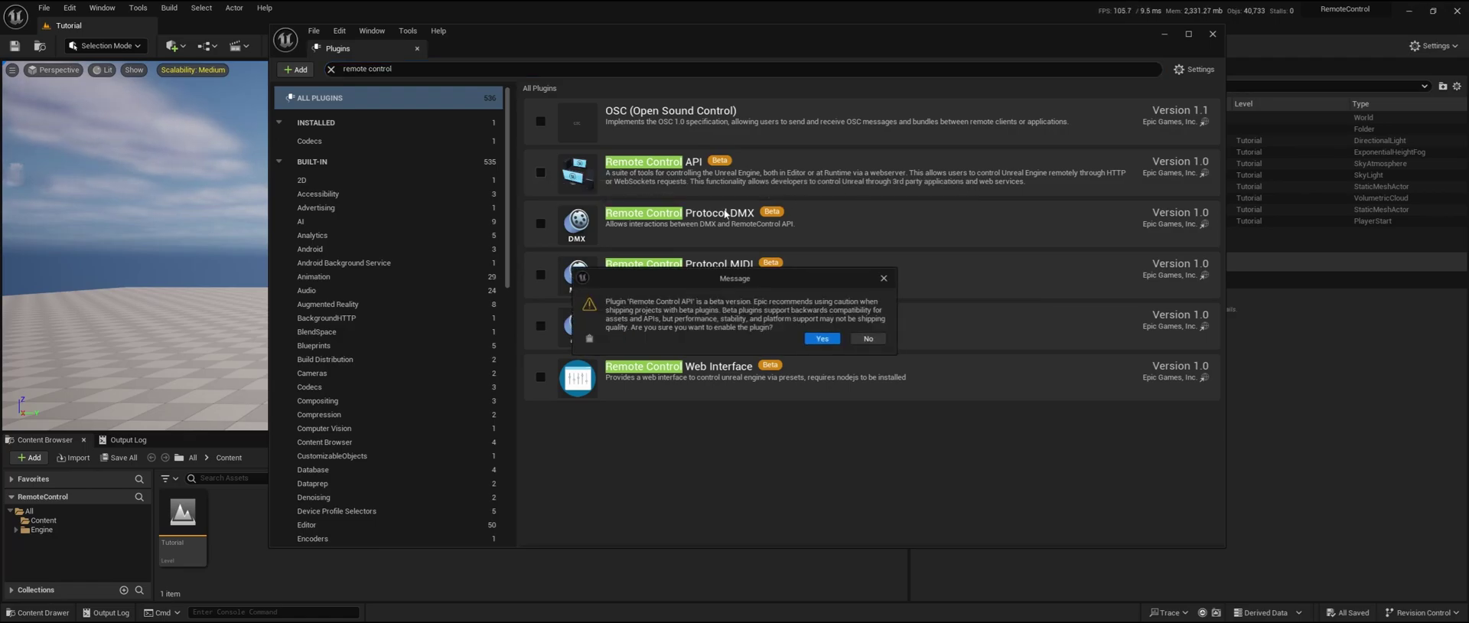
click(823, 339)
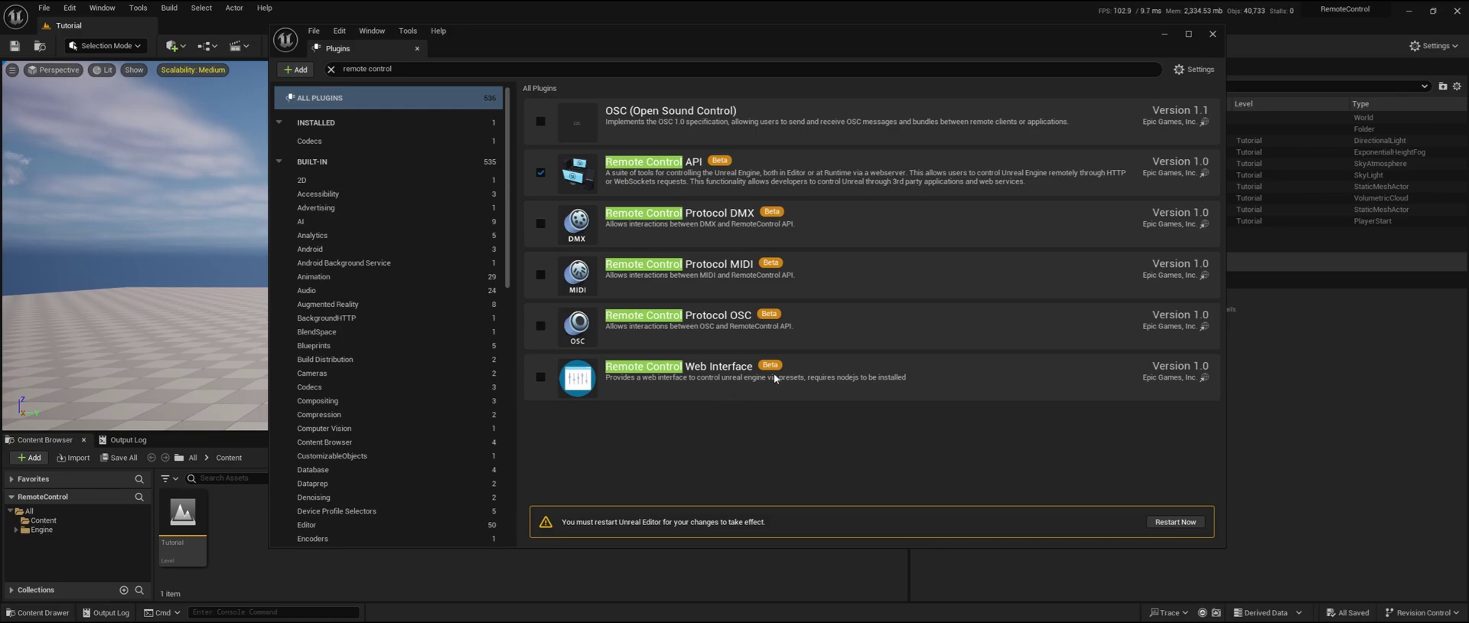
Enable the beta Remote Control Web Interface plugin and restart the editor.
click(542, 376)
click(840, 342)
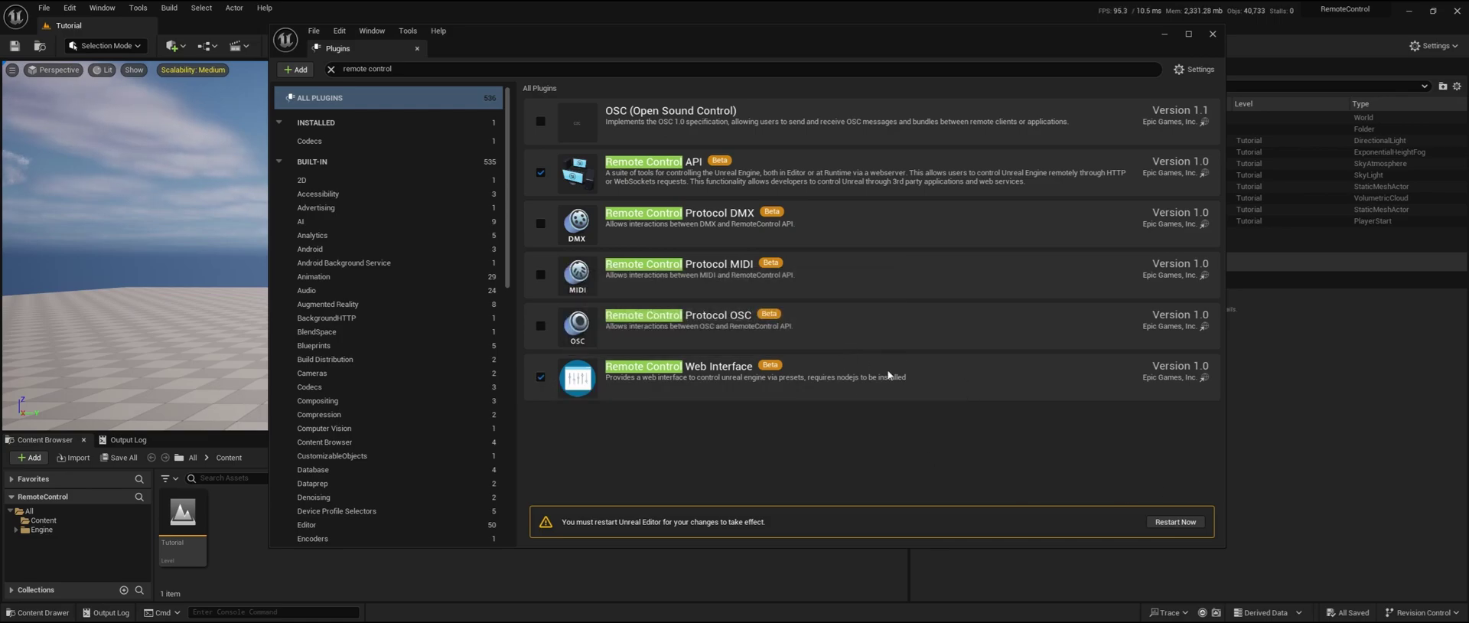
click(1175, 522)
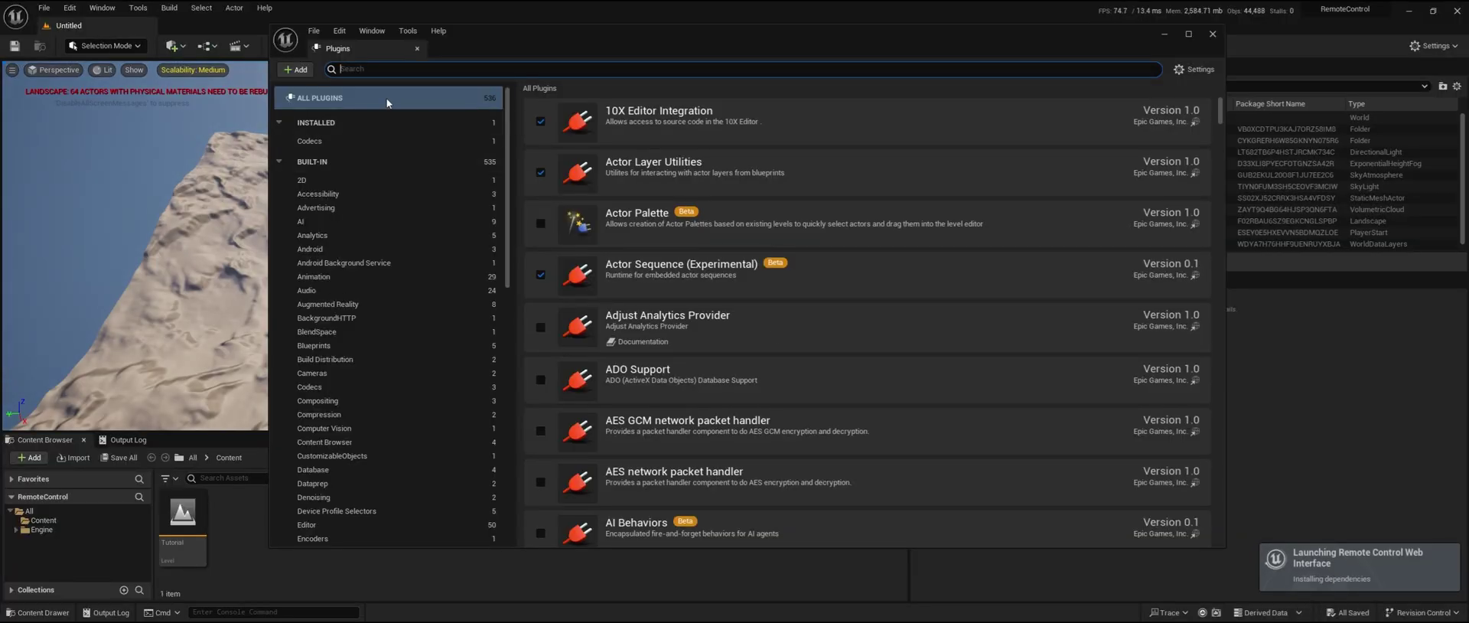
Search plugins for 'remote control' to verify both are enabled, then close the Plugins window.
text(remote)
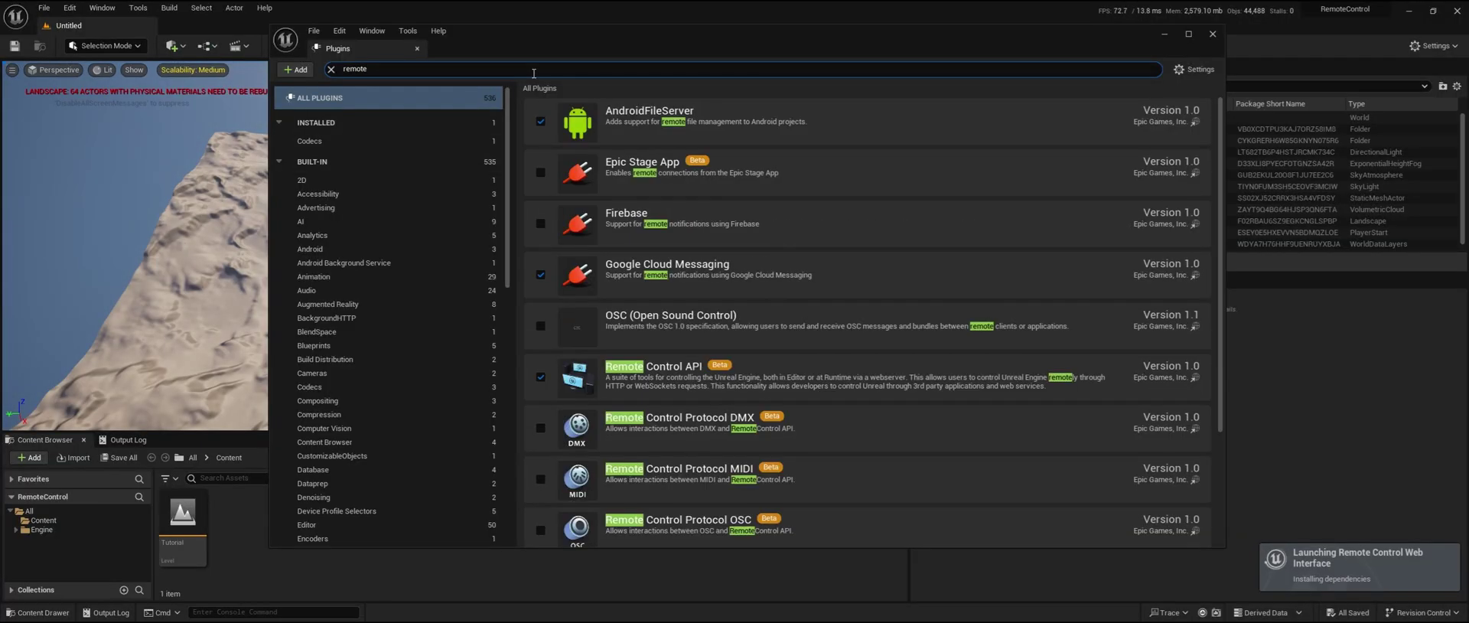
text( control)
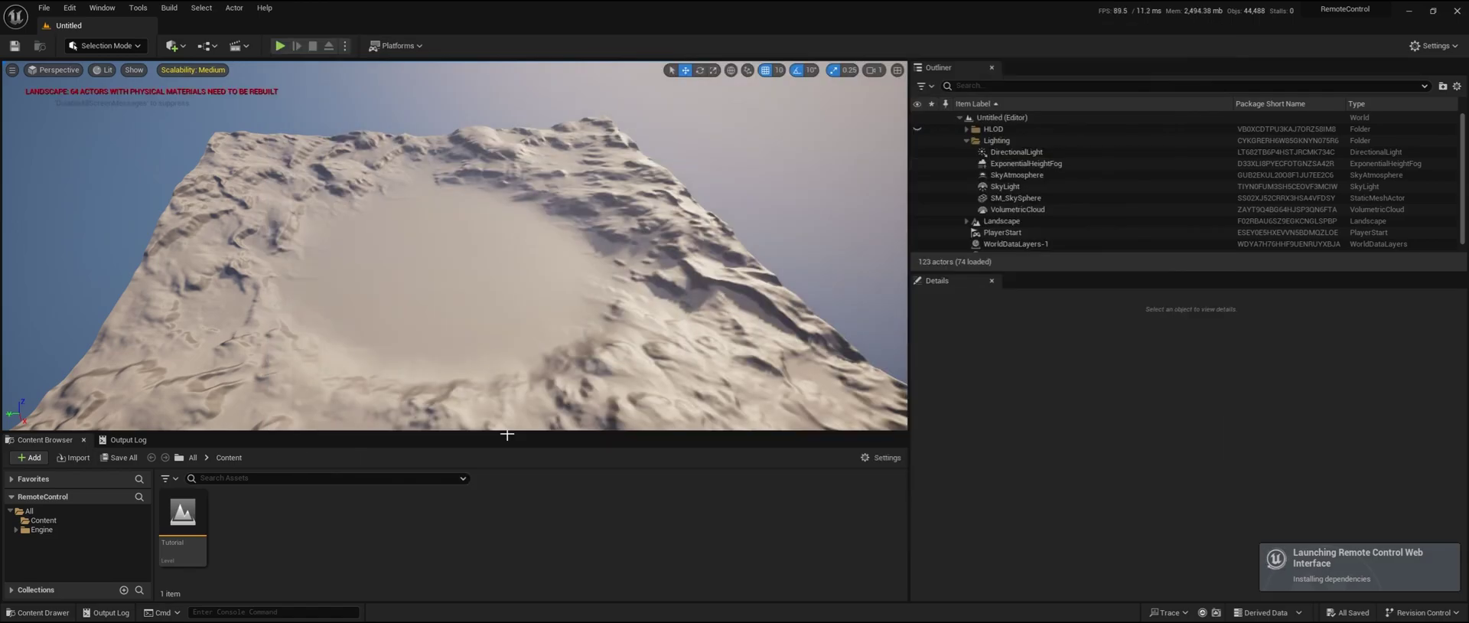
click(1212, 35)
Open the Tutorial level and create an Actor Blueprint class named TEXT.
drag(296, 433, 295, 297)
double_click(182, 382)
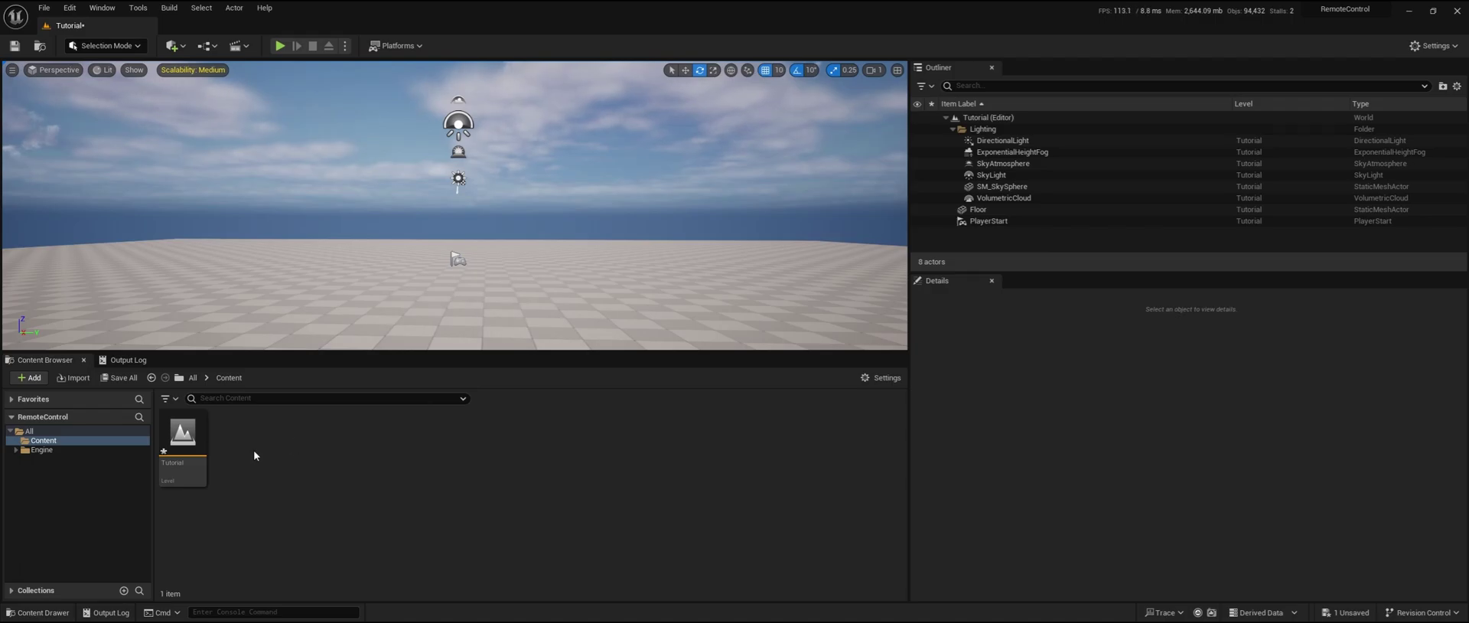
right_click(275, 435)
click(323, 289)
click(616, 233)
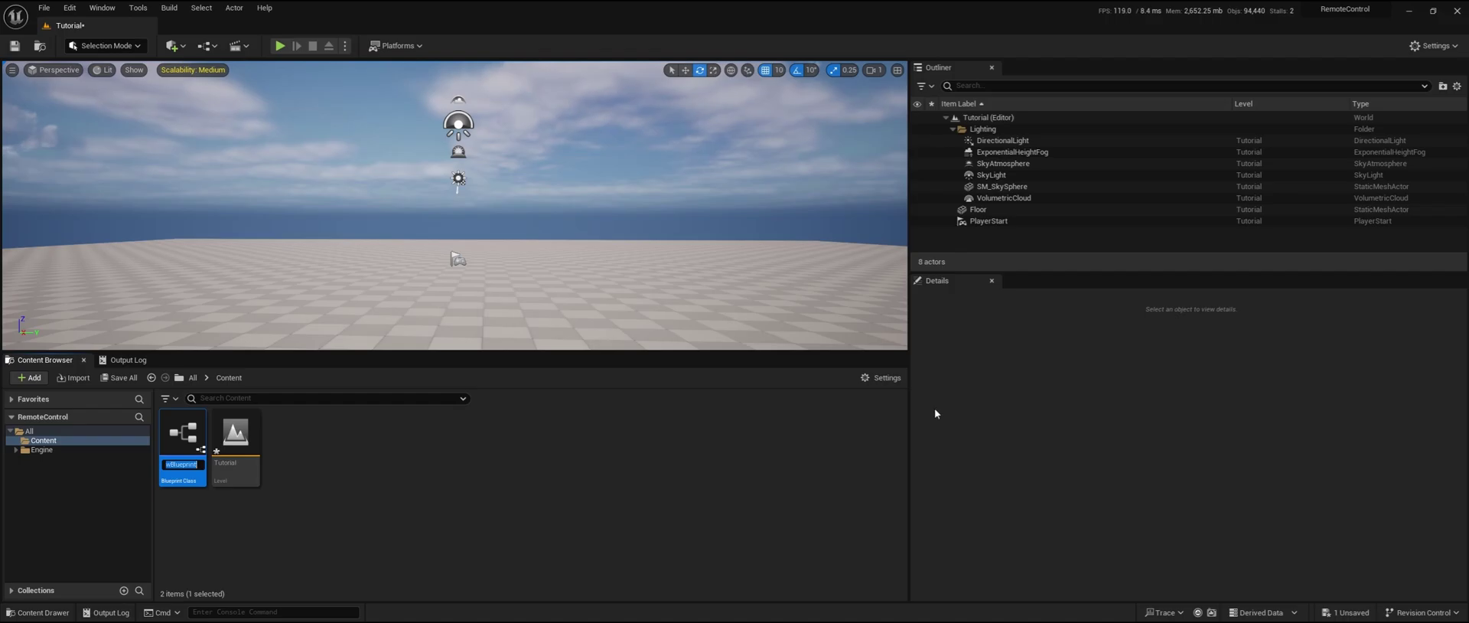
text(TEXT)
key(Return)
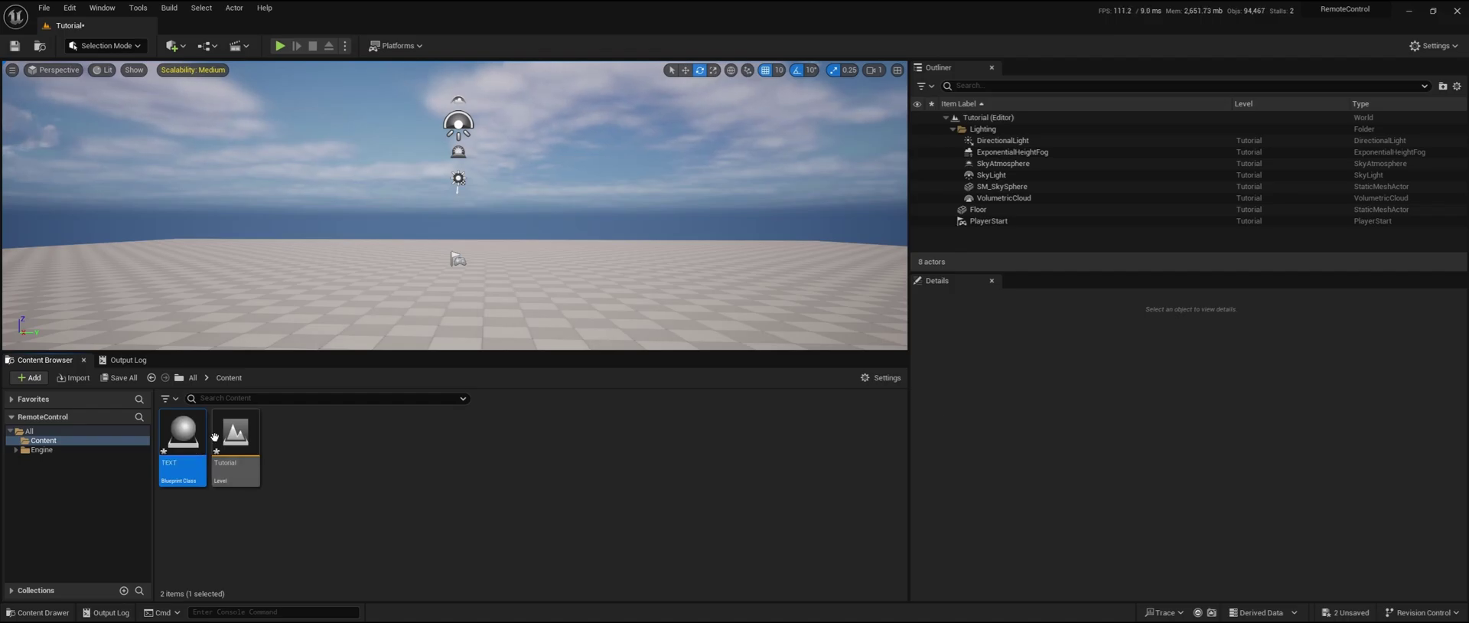
Add a Text Render component to the TEXT Blueprint.
double_click(183, 436)
click(224, 243)
text(text)
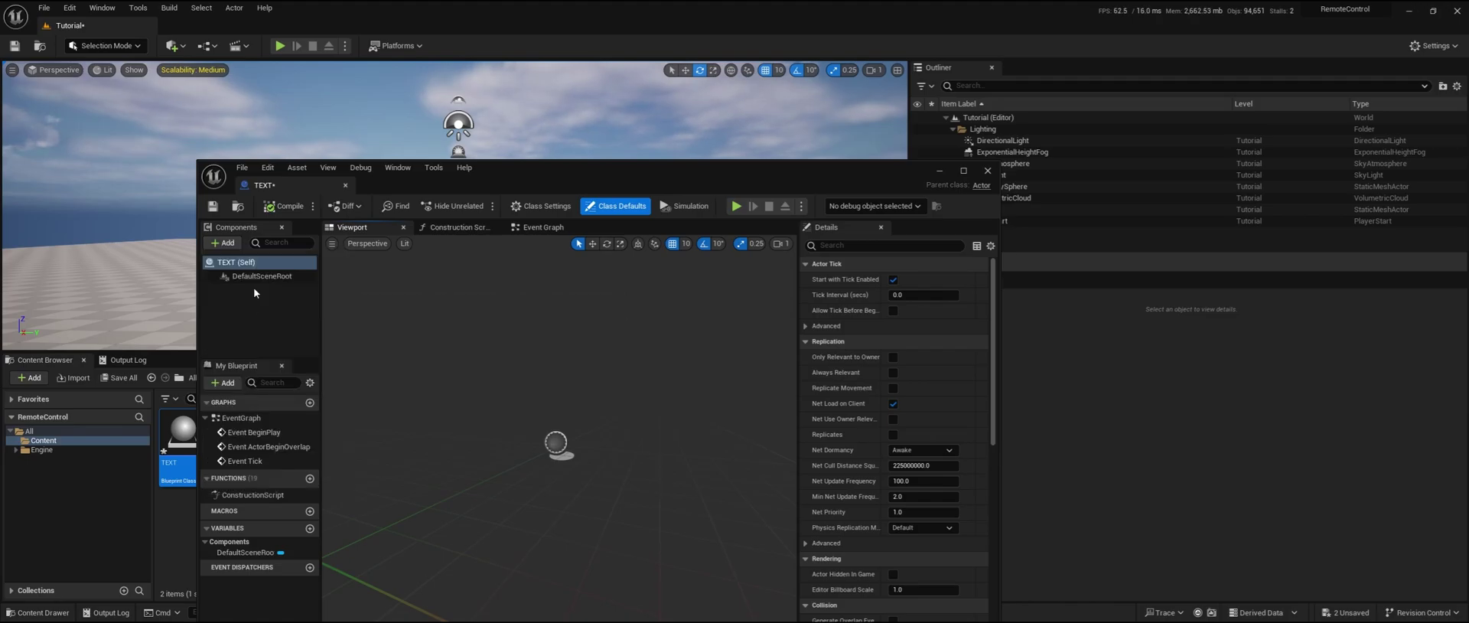
click(245, 283)
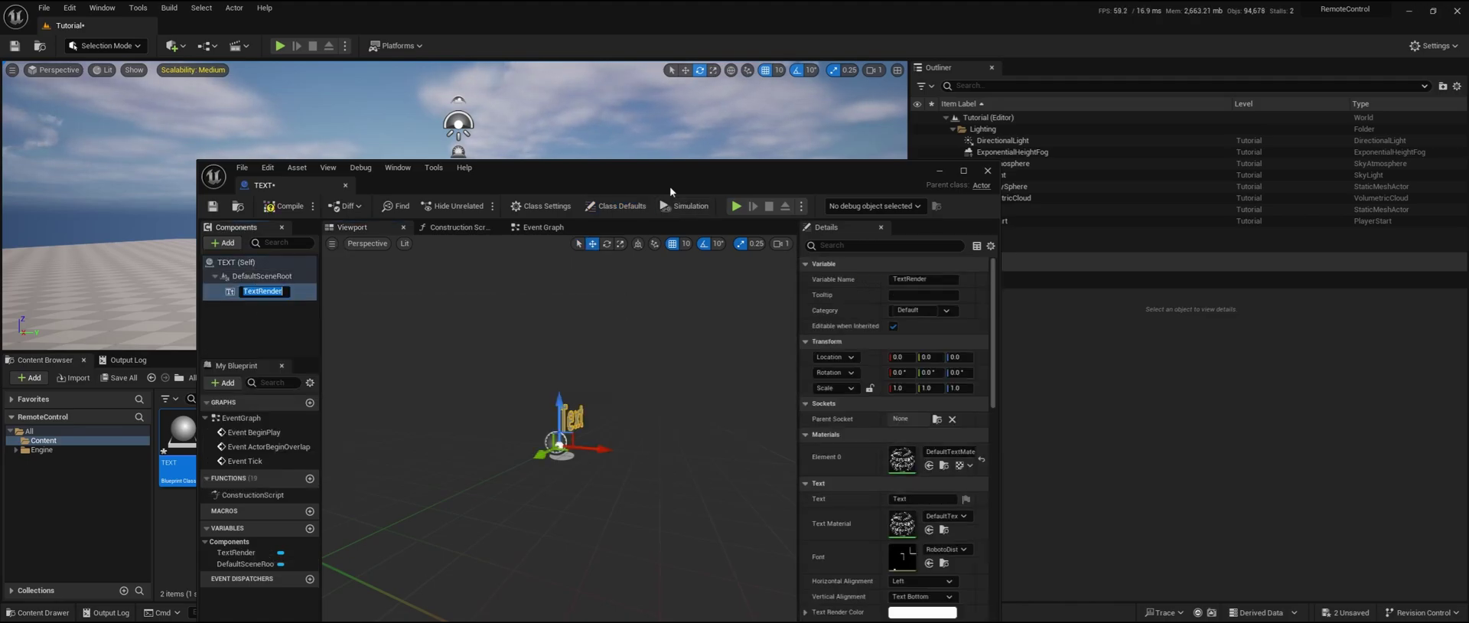
drag(669, 186, 646, 95)
click(586, 323)
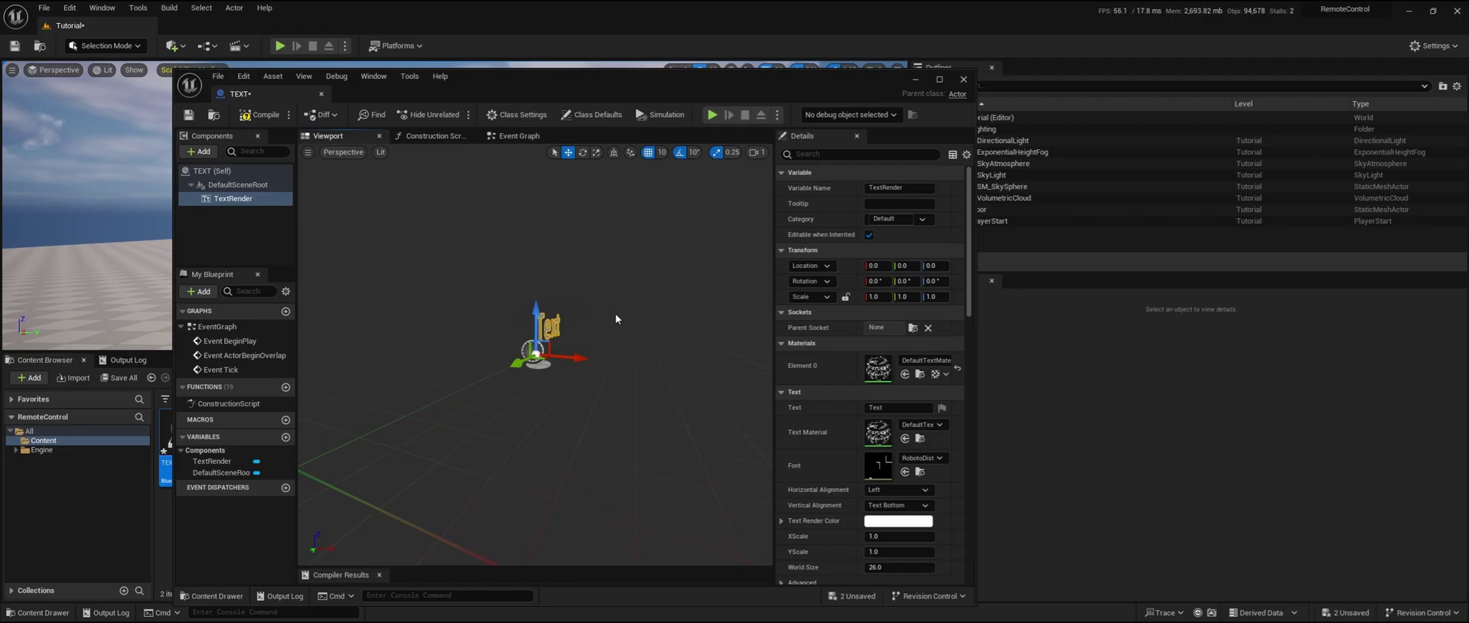
Increase the Text Render's World Size to enlarge the text, then show the Event Graph.
scroll(615, 314, up, 5)
scroll(535, 344, down, 5)
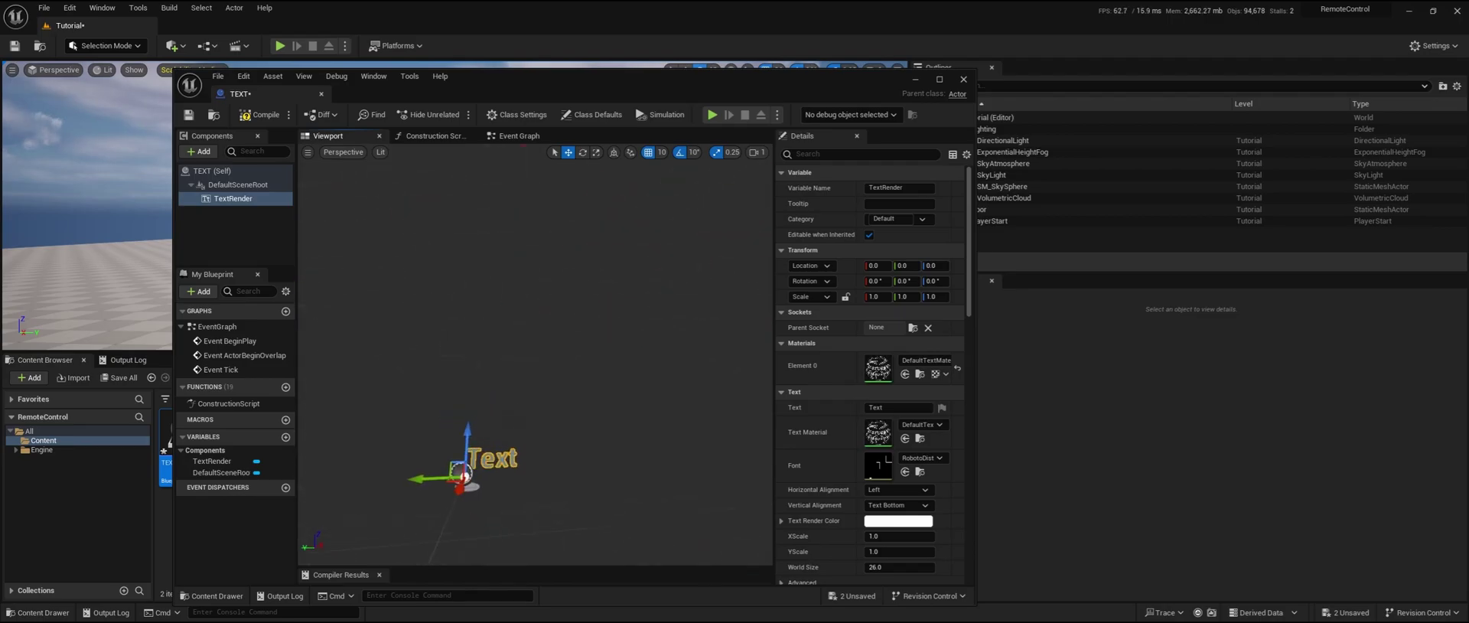
scroll(828, 503, down, 1)
drag(899, 530, 987, 531)
scroll(571, 344, down, 5)
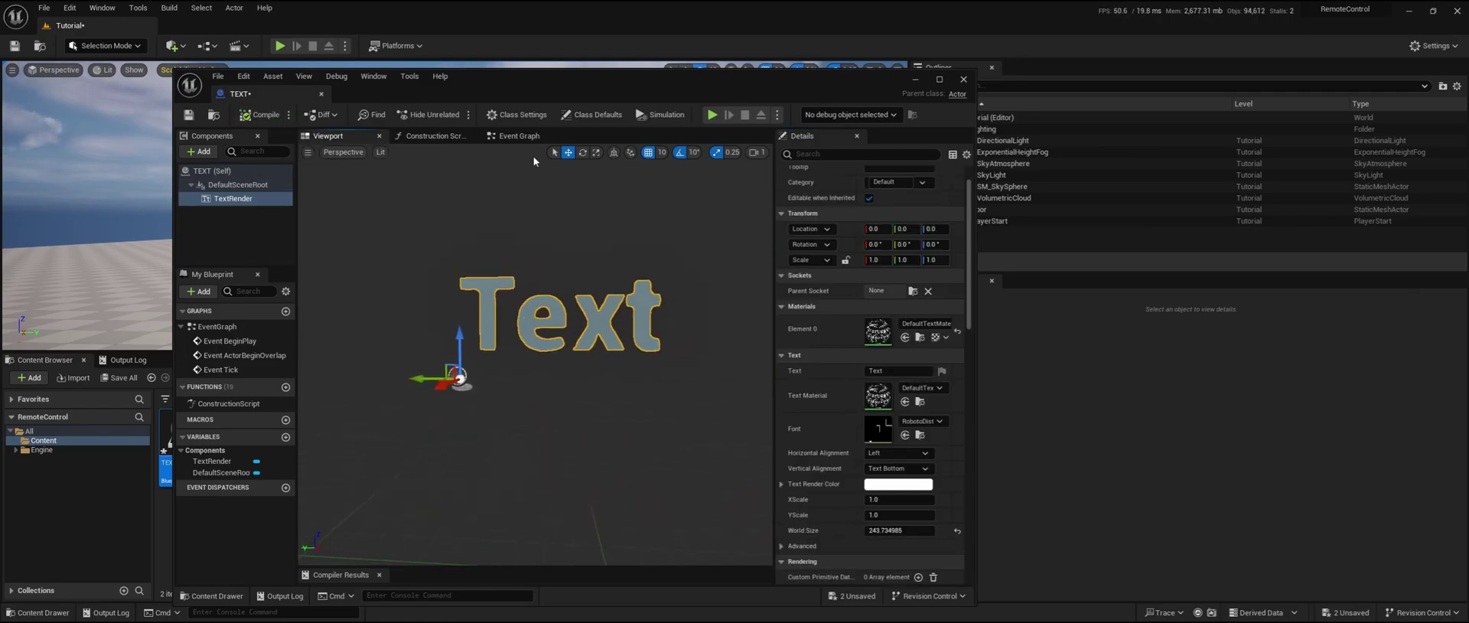
click(524, 136)
right_drag(728, 195, 544, 311)
Add a custom event named 'Change Text' to the event graph.
right_click(544, 312)
text(custom e)
key(Return)
right_drag(607, 273, 441, 288)
click(911, 187)
text(Change Text)
key(Return)
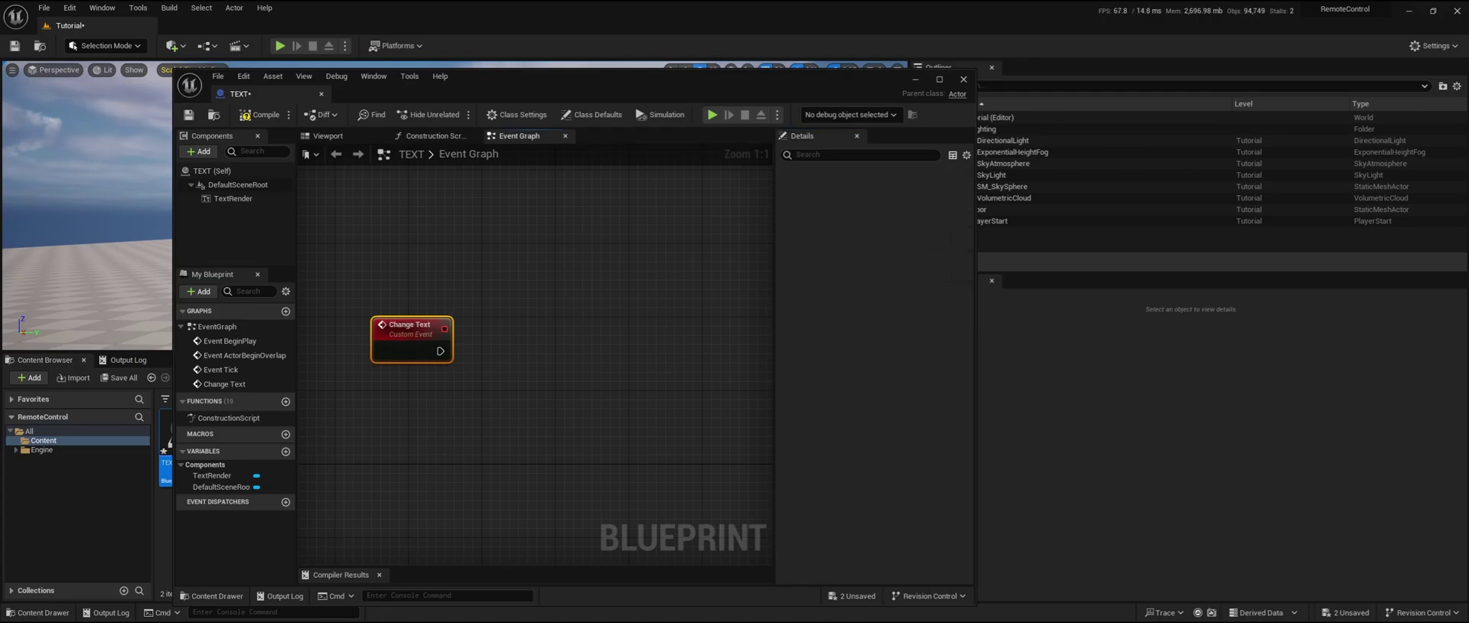
Bring in a TextRender reference and add its Set Text node.
drag(233, 199, 594, 263)
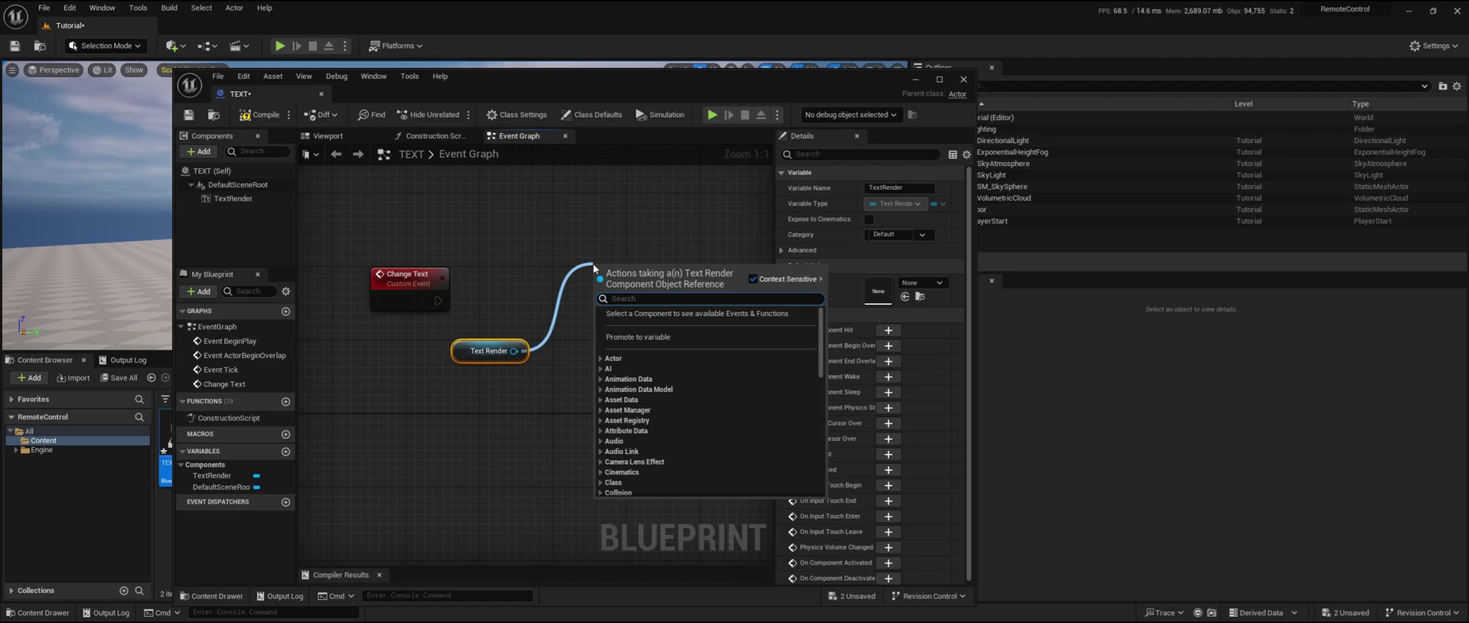
text(set text)
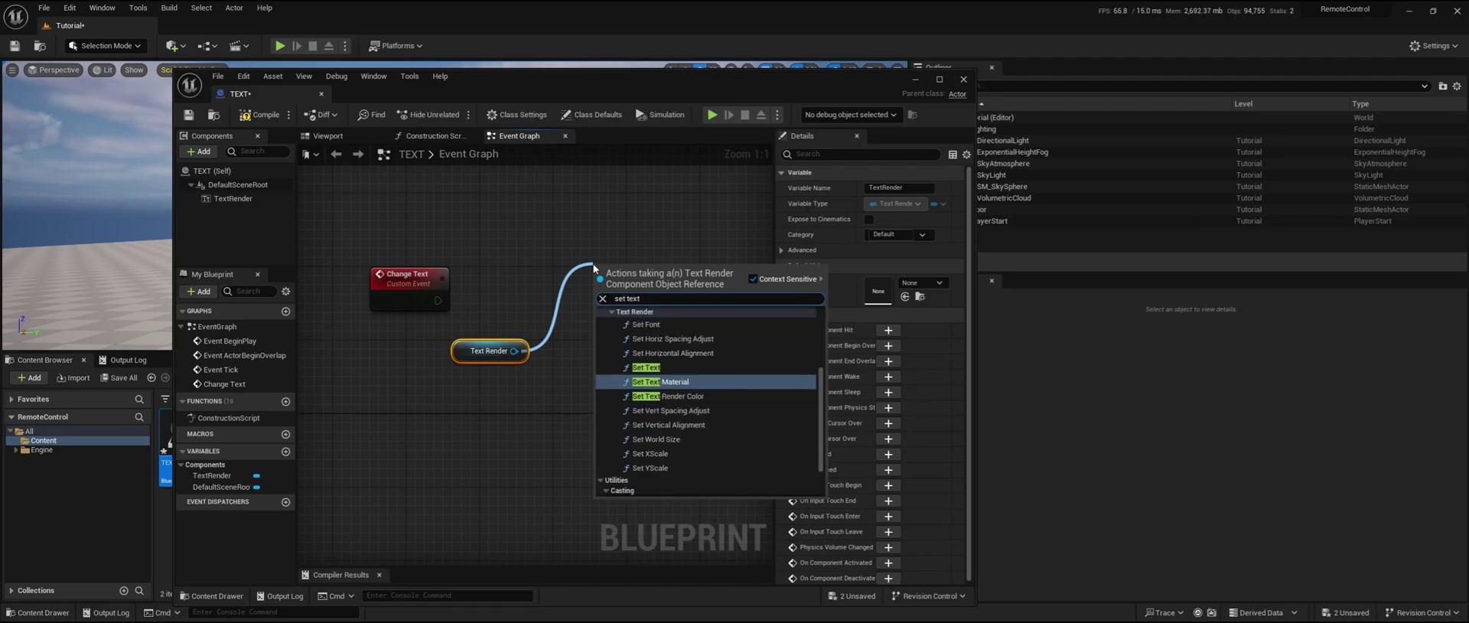
click(647, 368)
drag(409, 279, 410, 243)
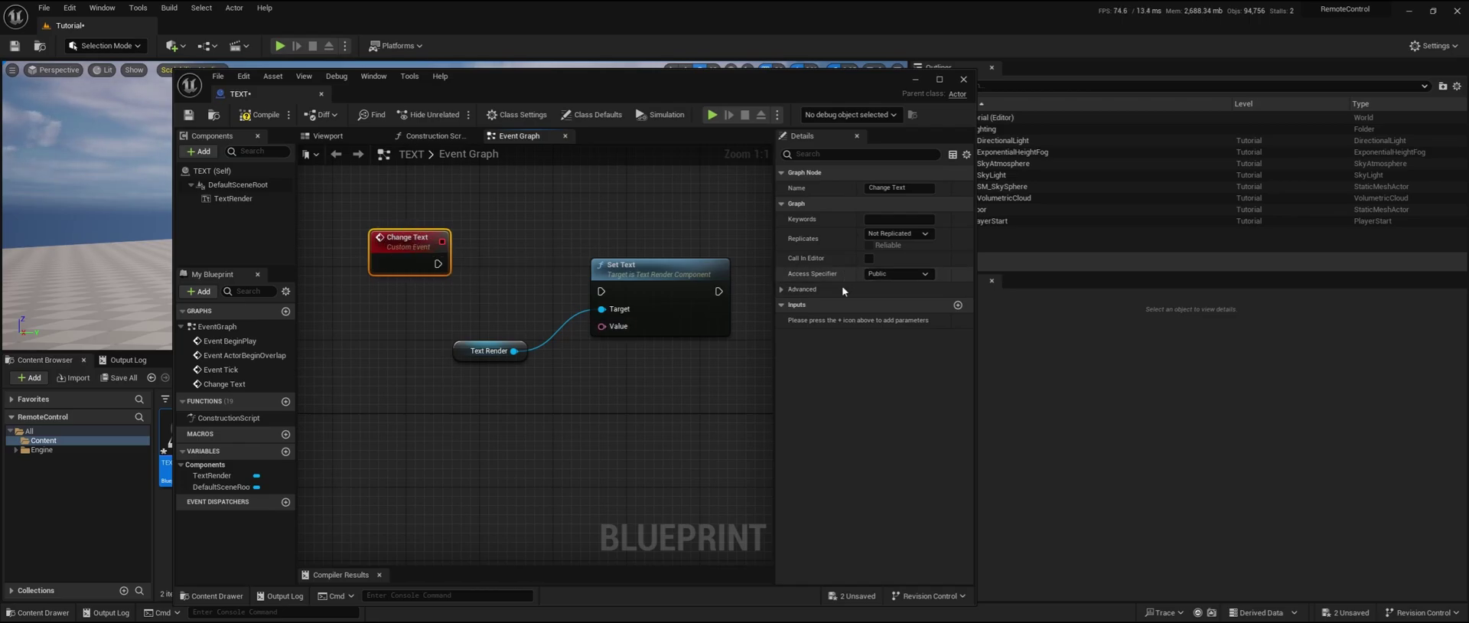
Give Change Text a Text-type input named 'Text' and wire it into Set Text's execution and Value.
click(957, 305)
click(888, 320)
click(895, 433)
click(811, 320)
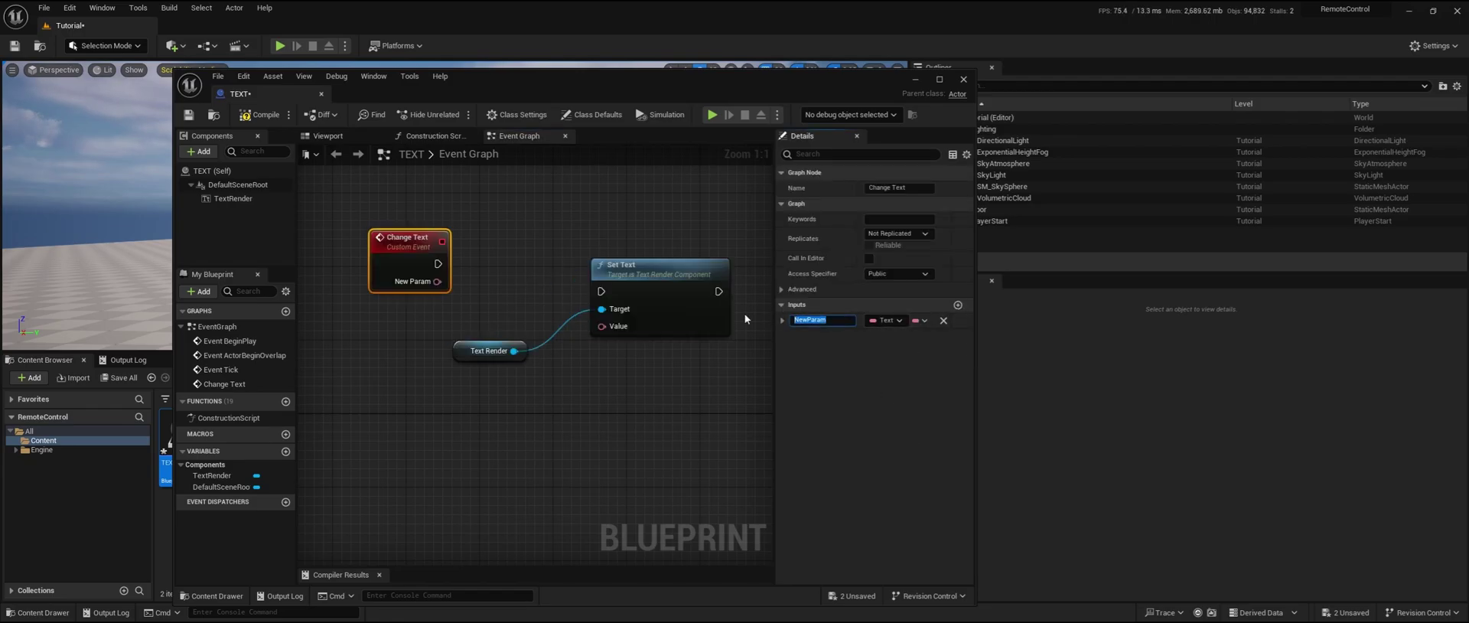
text(Text)
key(Return)
drag(439, 265, 601, 291)
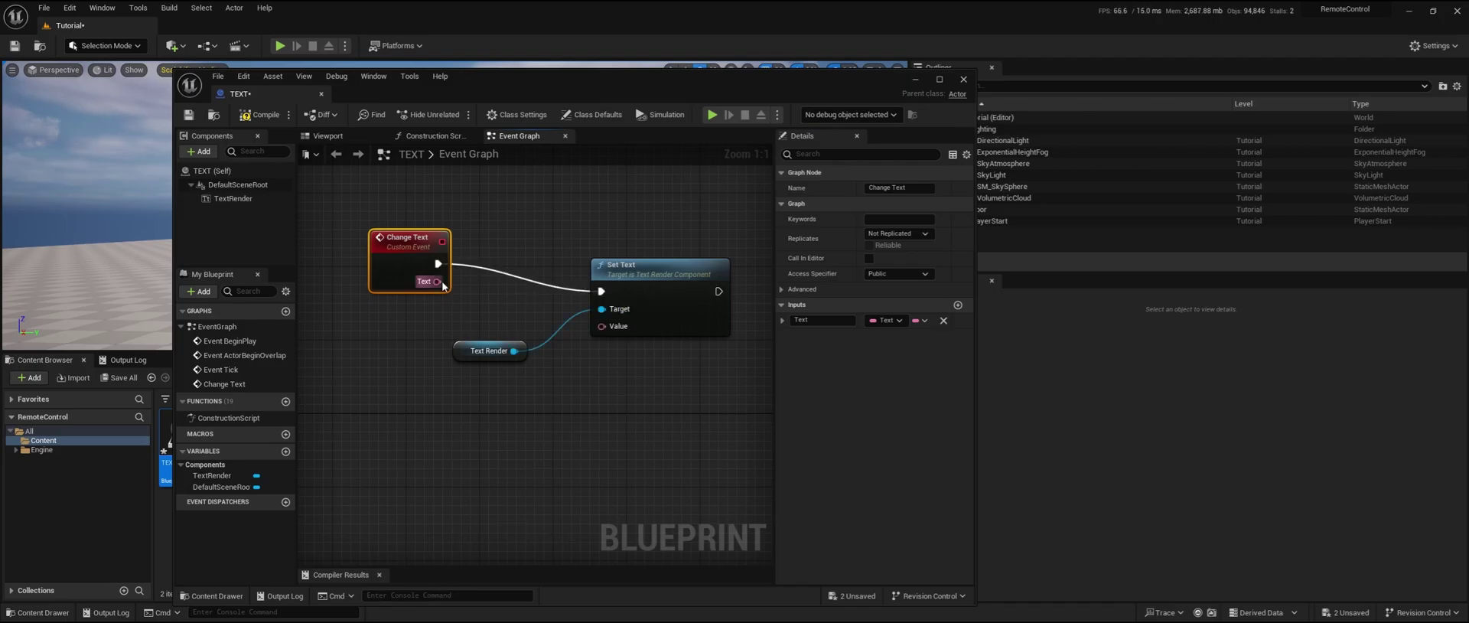
drag(437, 281, 602, 326)
drag(637, 265, 646, 237)
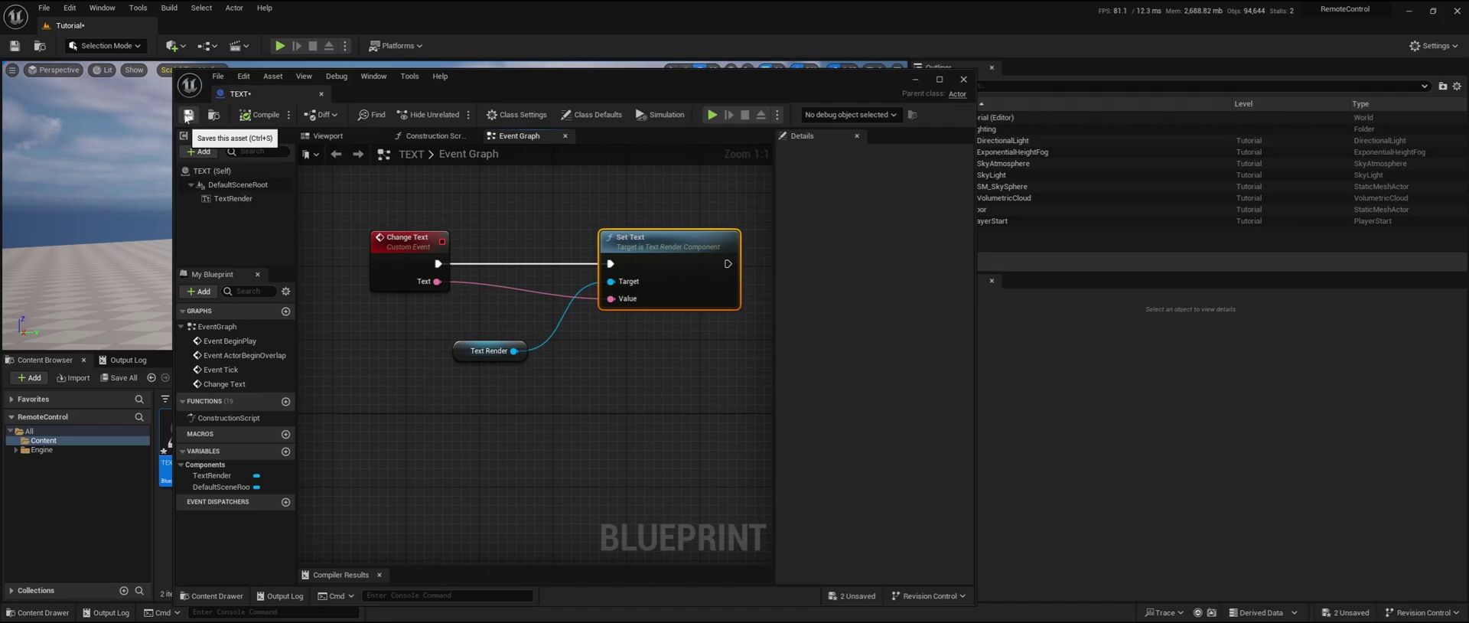
Save the TEXT Blueprint and place a TEXT actor in the level.
click(187, 114)
drag(433, 90, 898, 127)
drag(173, 437, 543, 289)
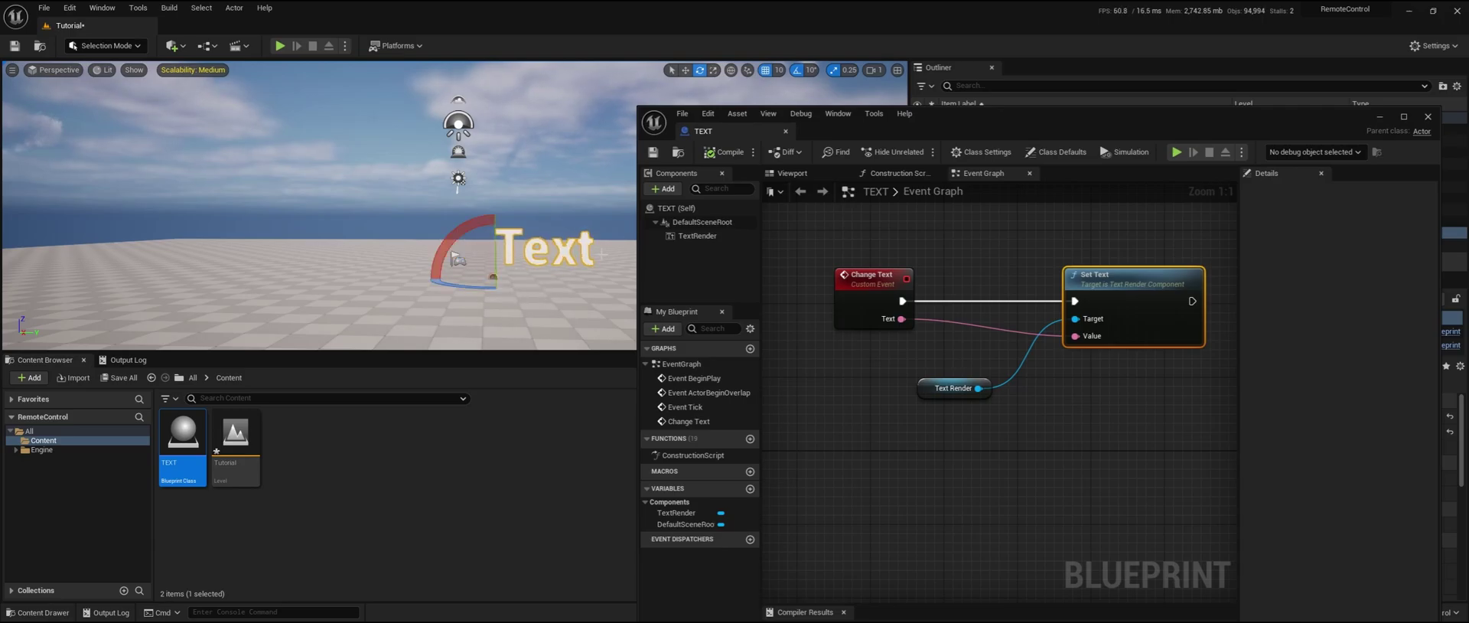
click(686, 69)
drag(535, 277, 429, 203)
mouse_move(463, 242)
right_down()
mouse_move(475, 214)
mouse_move(463, 242)
mouse_move(517, 230)
mouse_move(452, 237)
right_up()
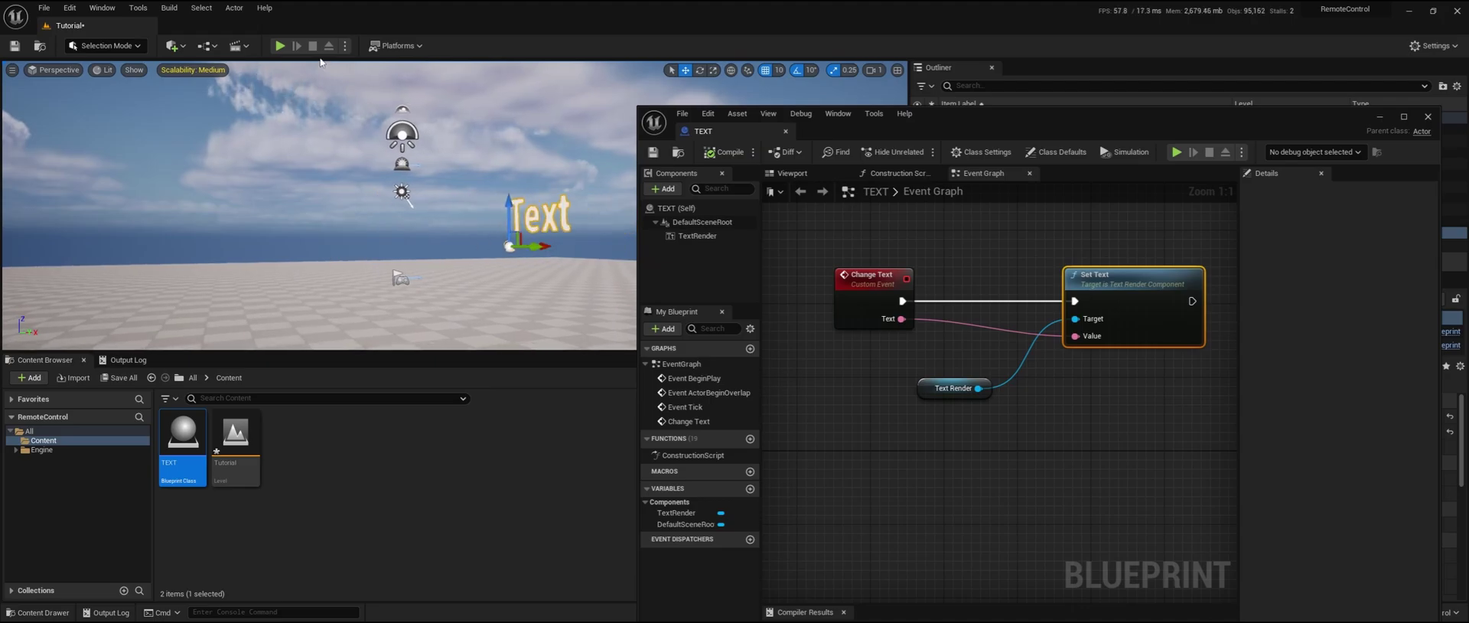
click(279, 46)
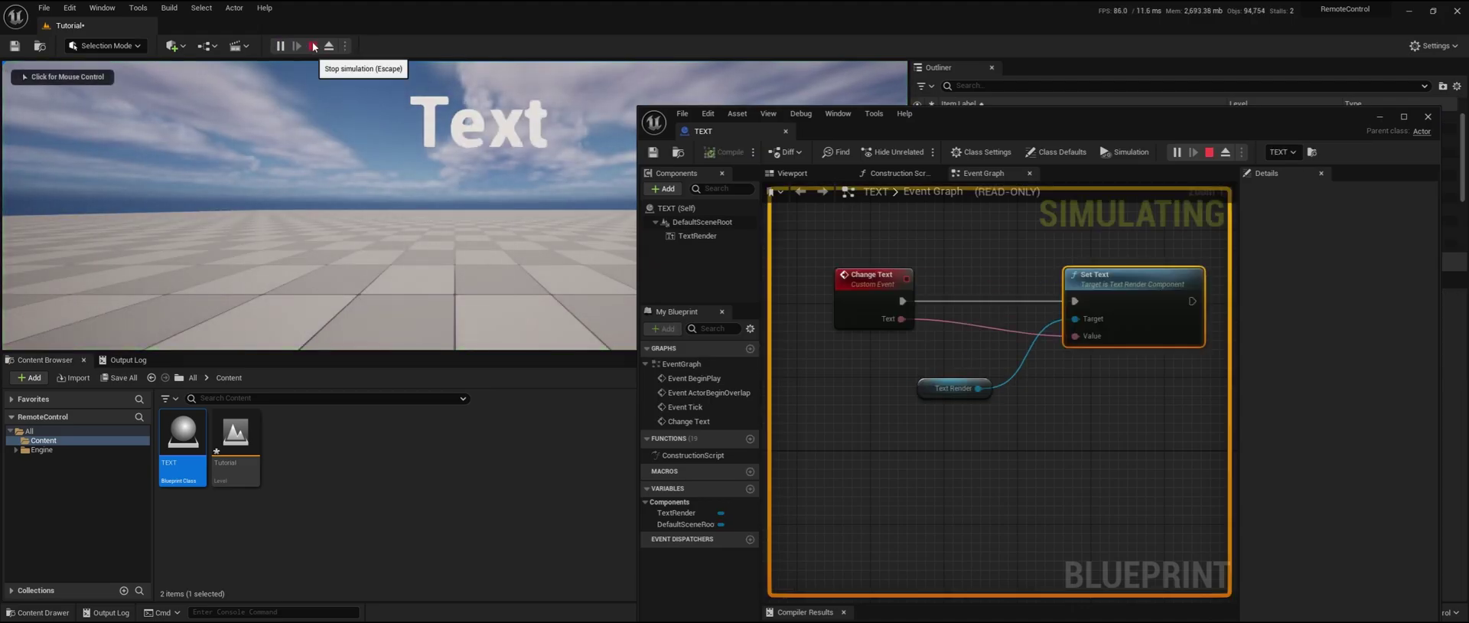
key(Escape)
drag(1145, 127, 992, 79)
Create a Remote Control Preset named Tutorial_Remote_Preset in Content and open it.
right_click(335, 440)
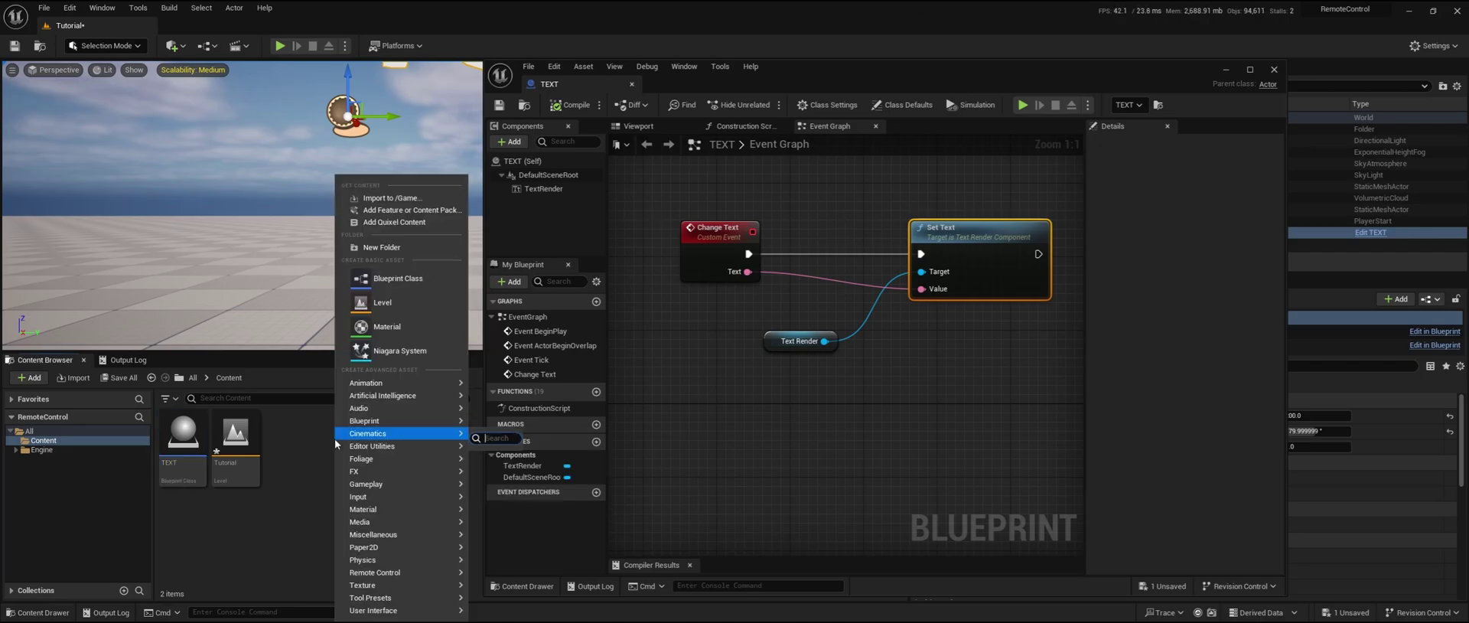
text(remote control)
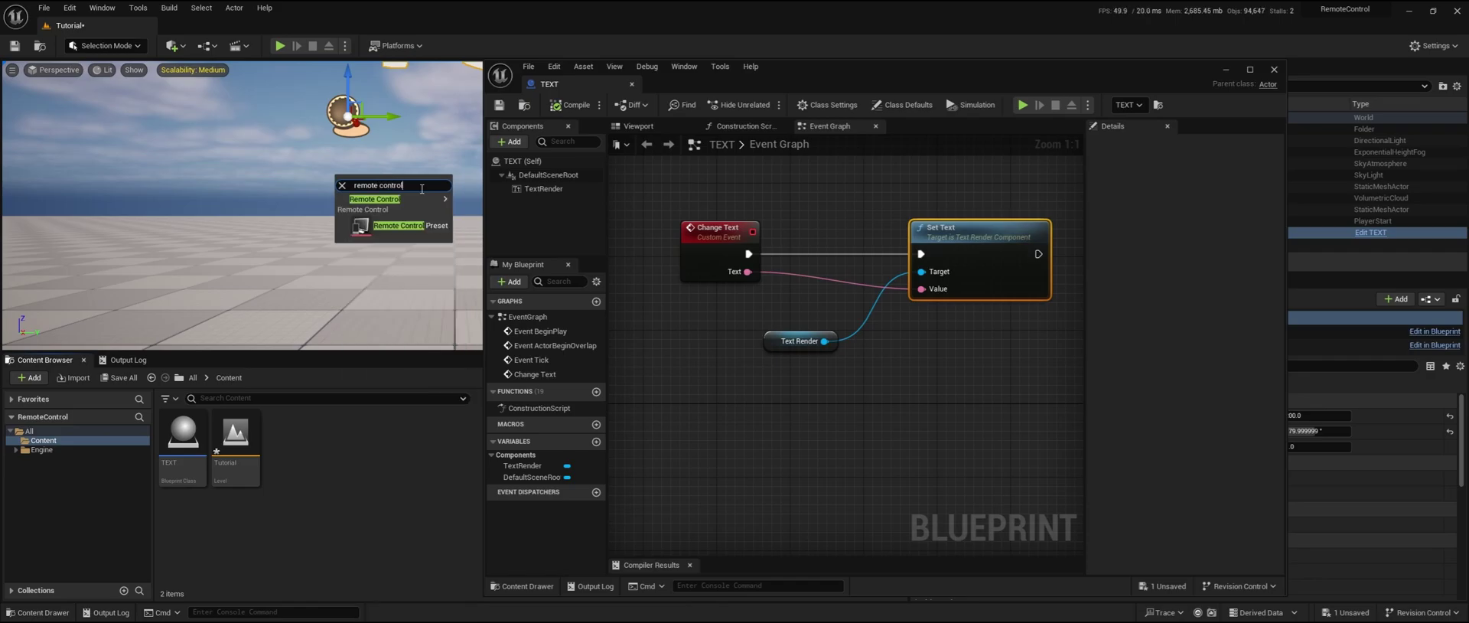
click(421, 230)
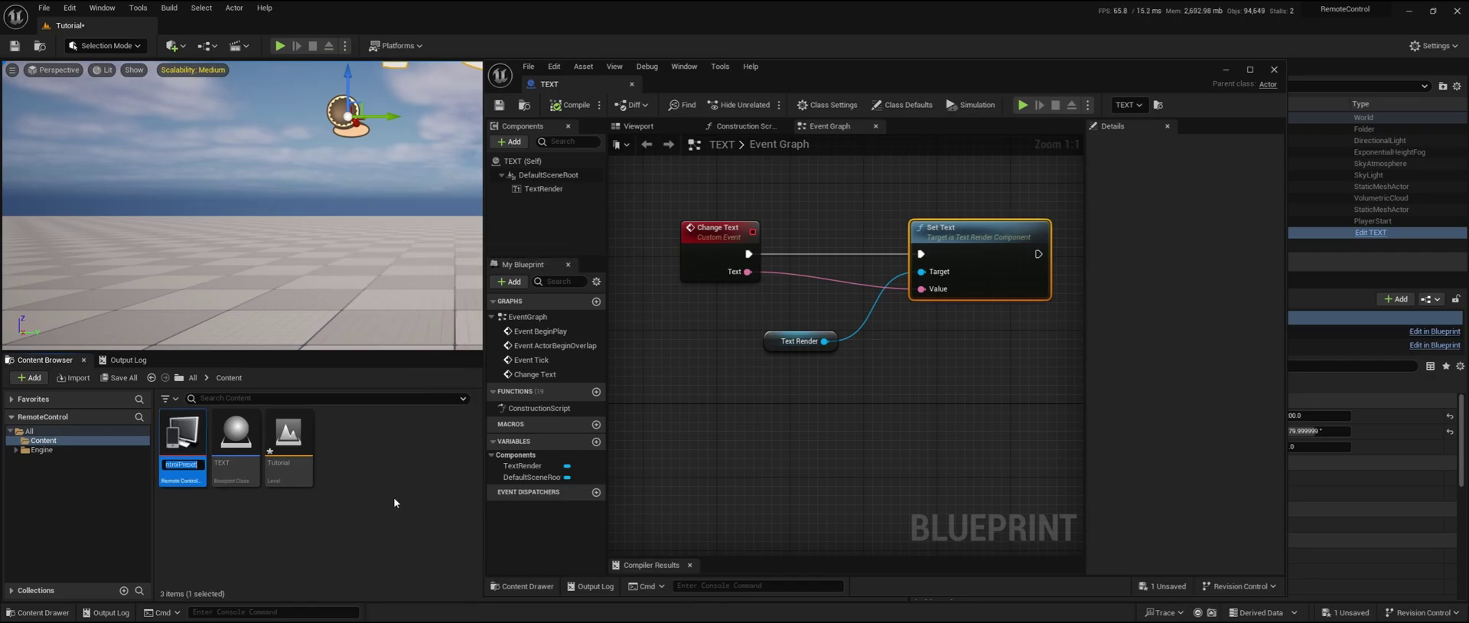
text(Tutorial)
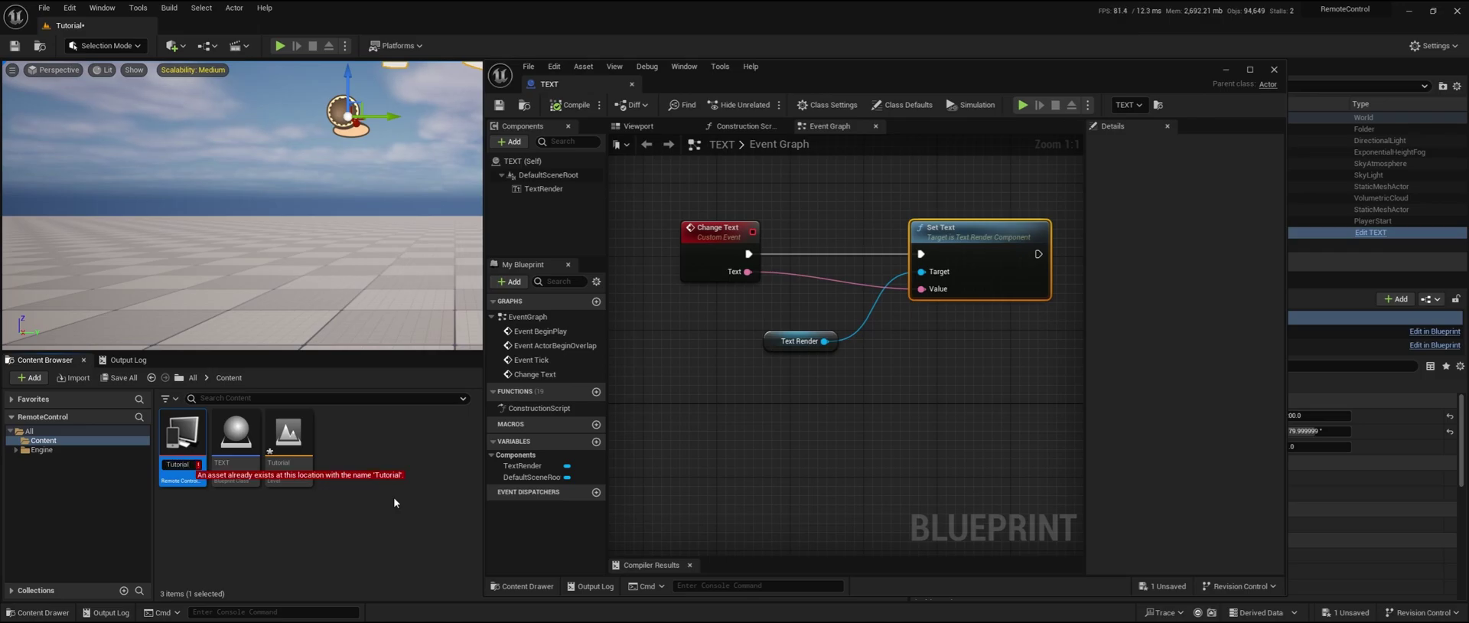
key(BackSpace)
key(BackSpace)
key(BackSpace)
key(BackSpace)
key(BackSpace)
key(BackSpace)
key(BackSpace)
key(BackSpace)
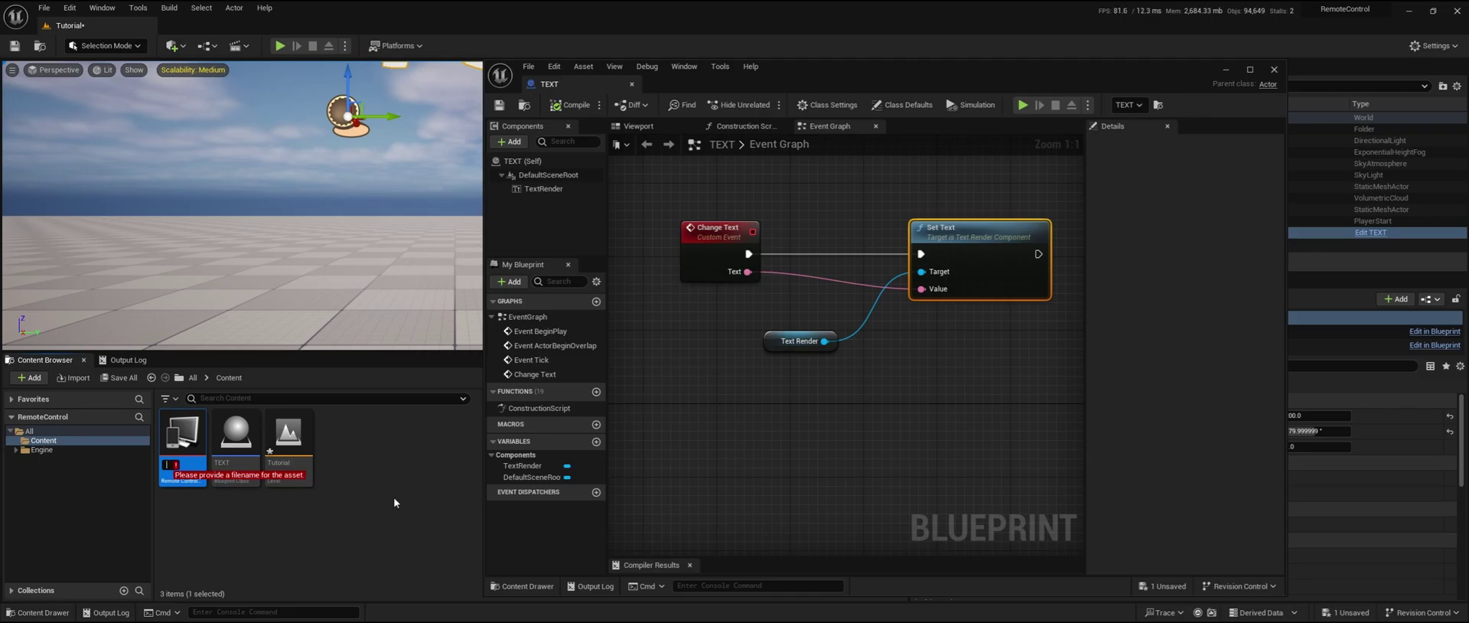
text(Tutorial_R)
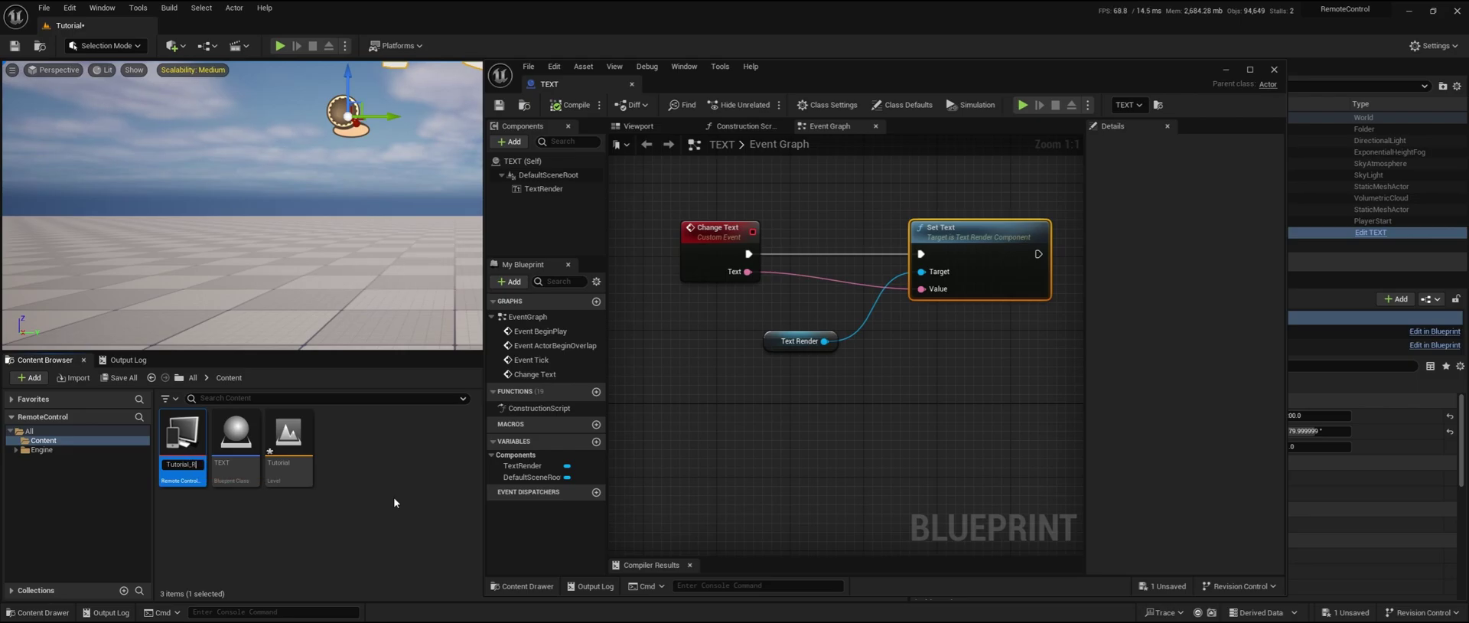
text(emote_Preset)
key(Return)
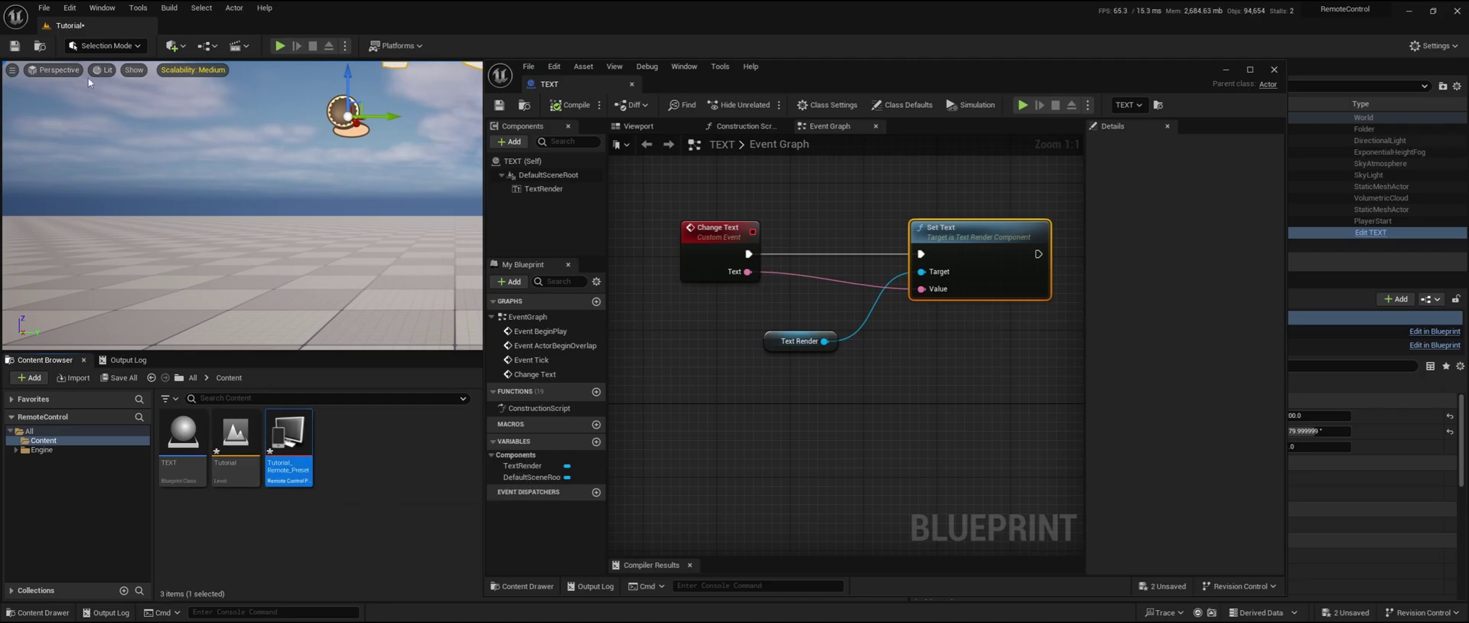
double_click(283, 444)
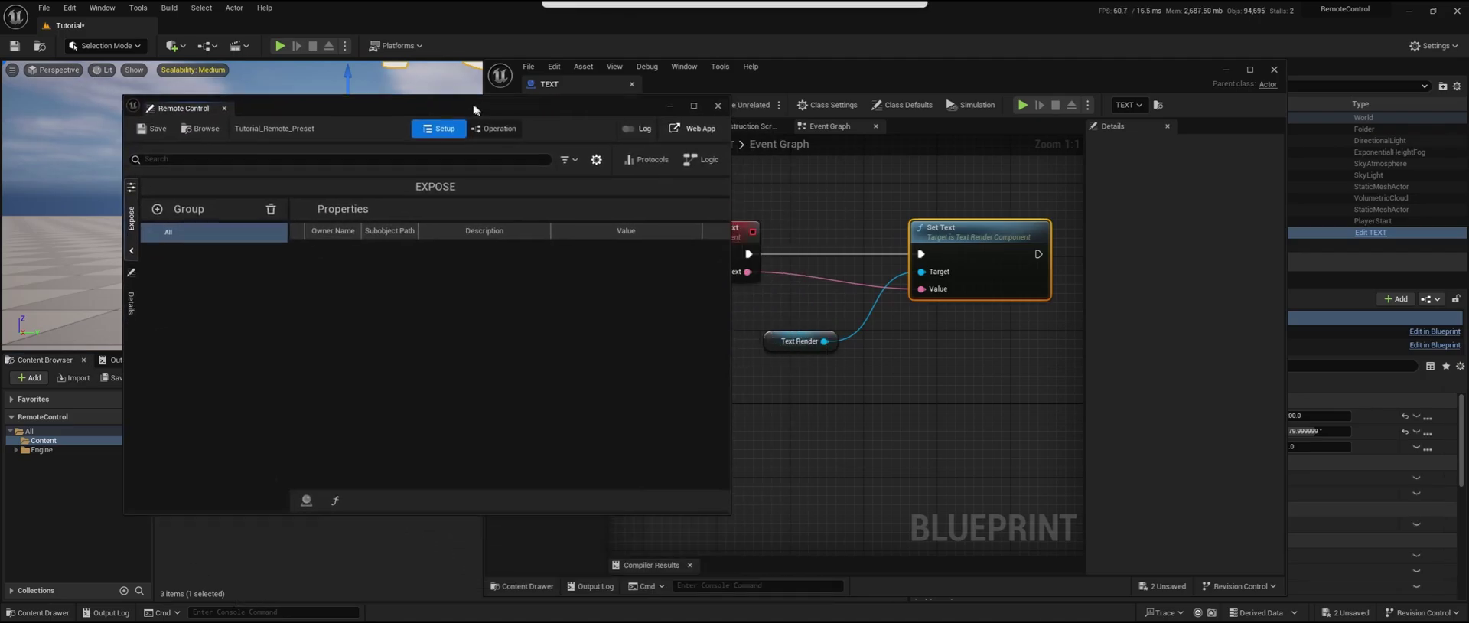
Expose the TEXT actor's Change Text function as an Actor Function, found by searching 'tex'.
drag(734, 120, 943, 258)
drag(525, 97, 522, 235)
scroll(529, 137, down, 3)
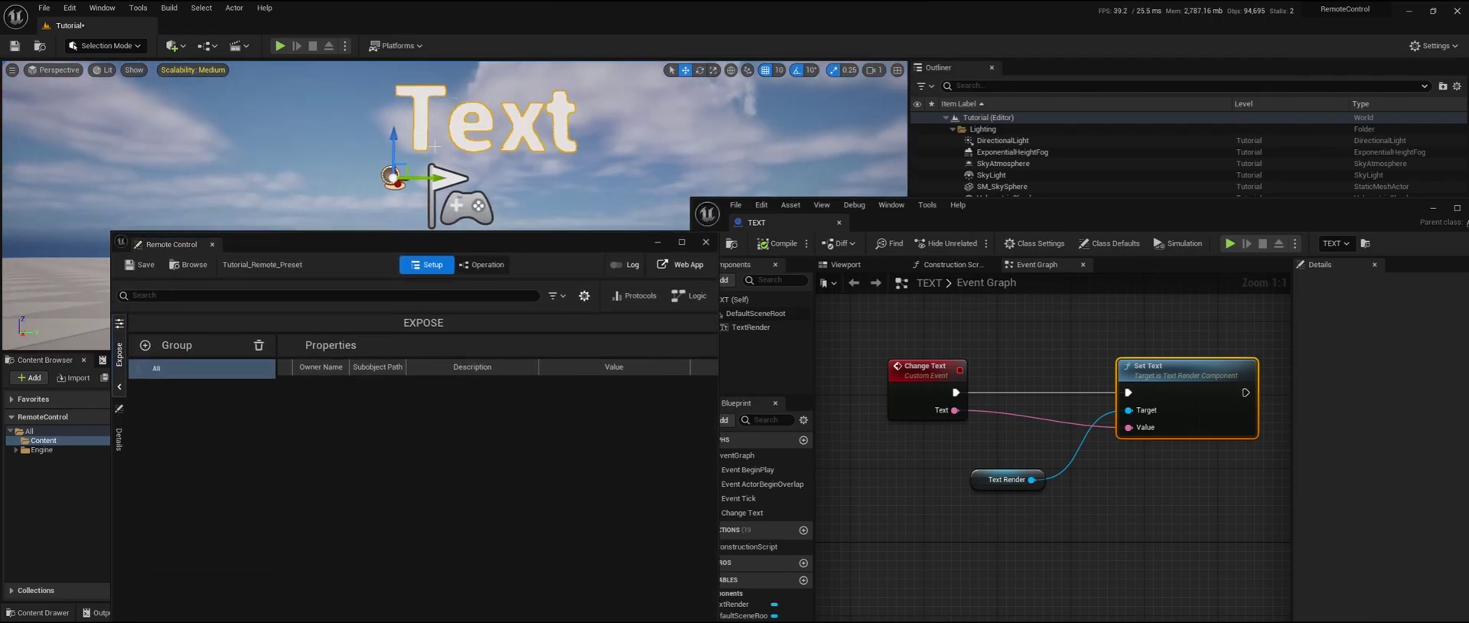
drag(520, 242, 517, 145)
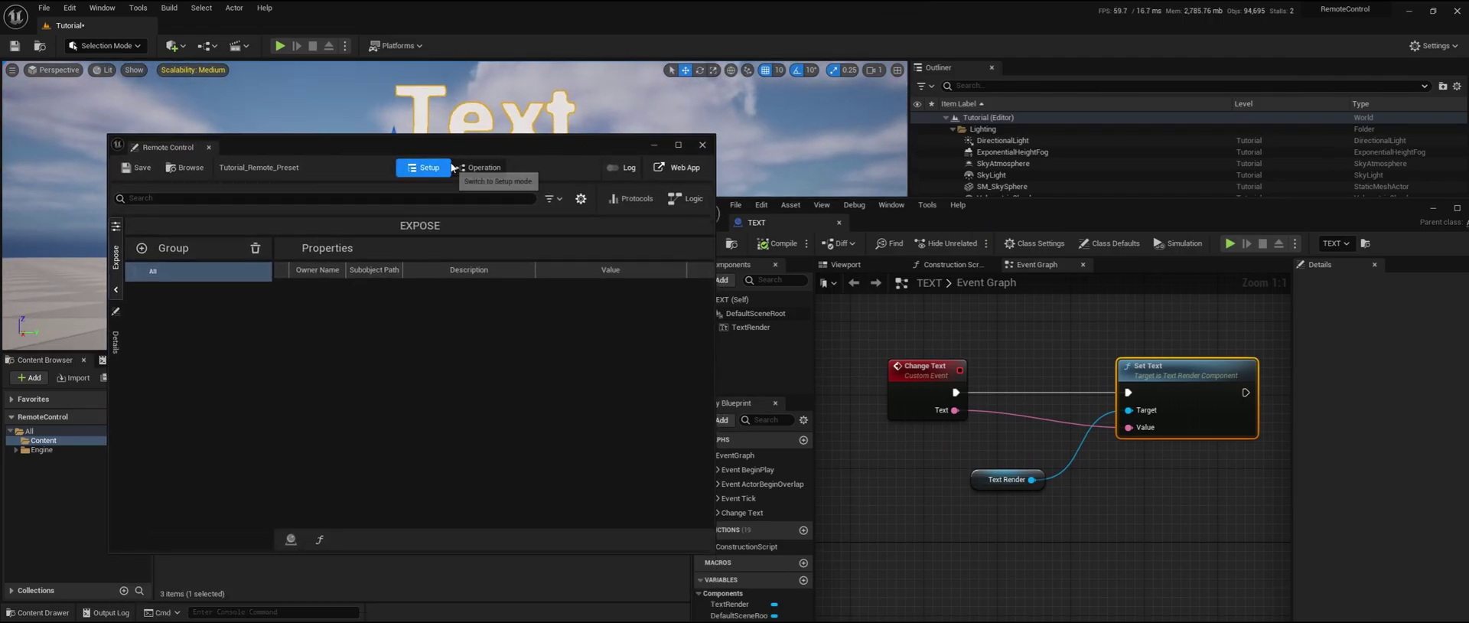
click(315, 541)
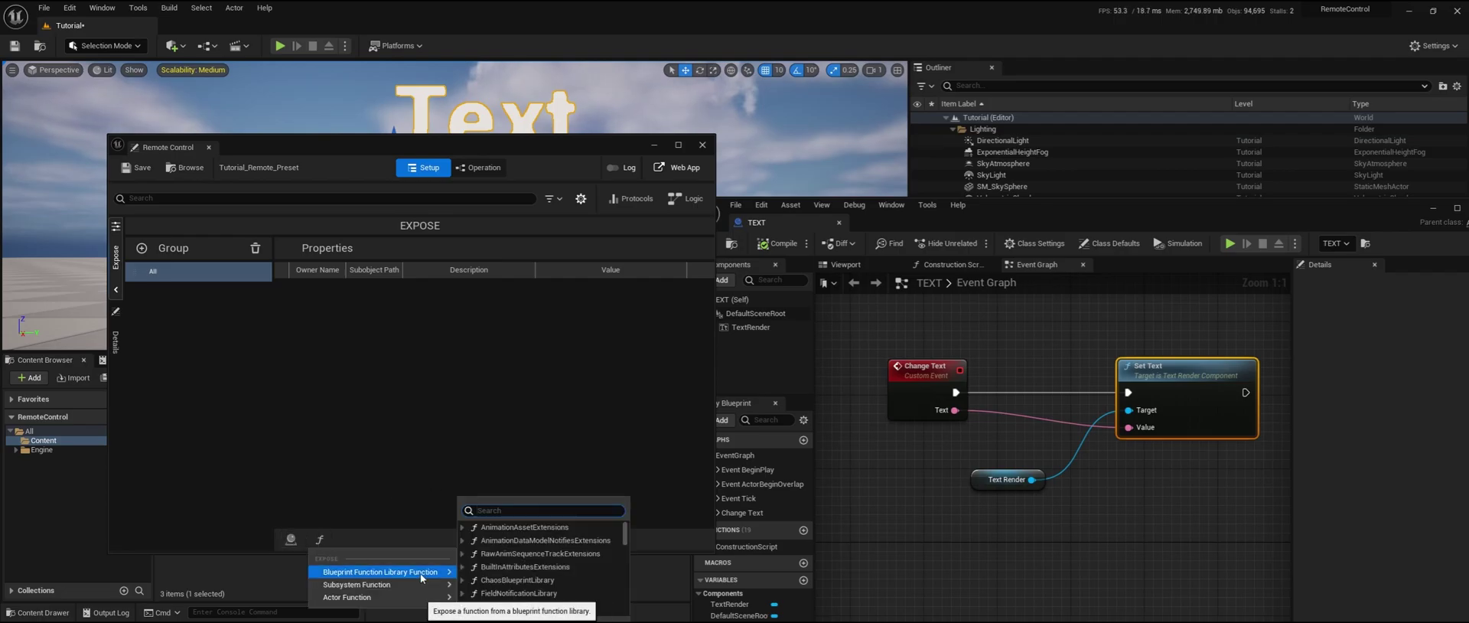
mouse_move(420, 598)
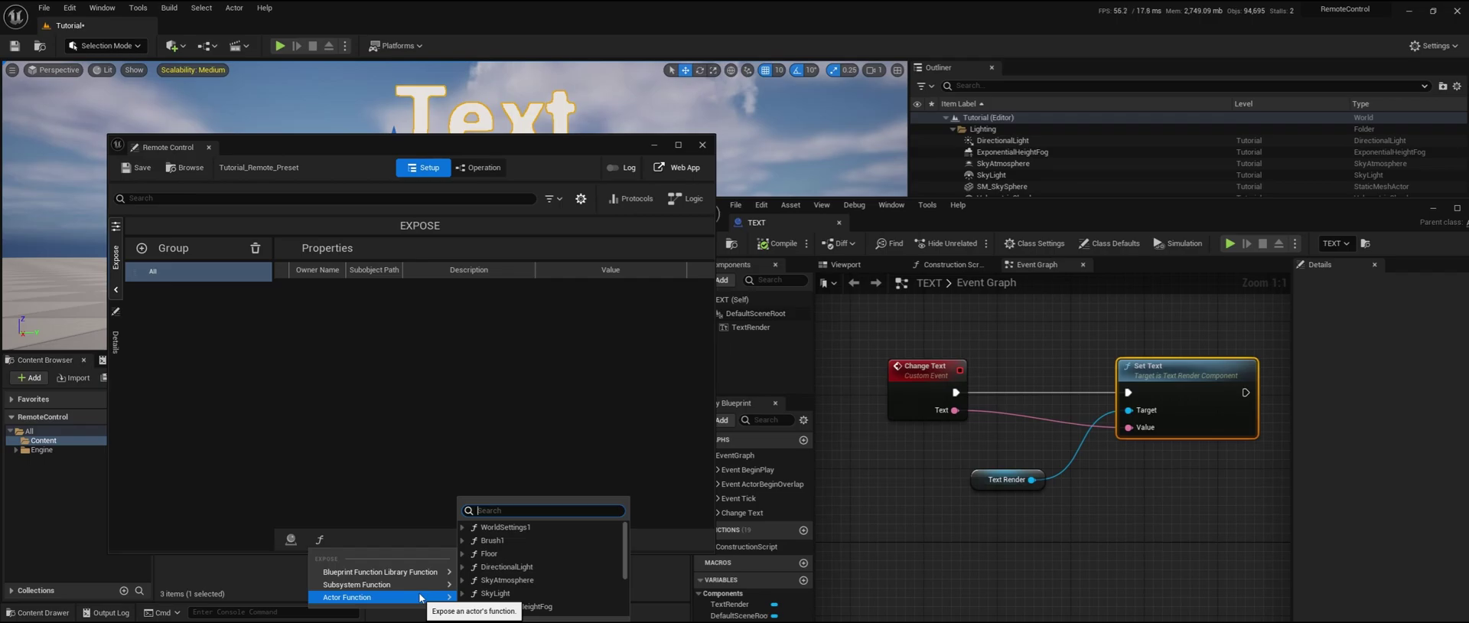
text(tex)
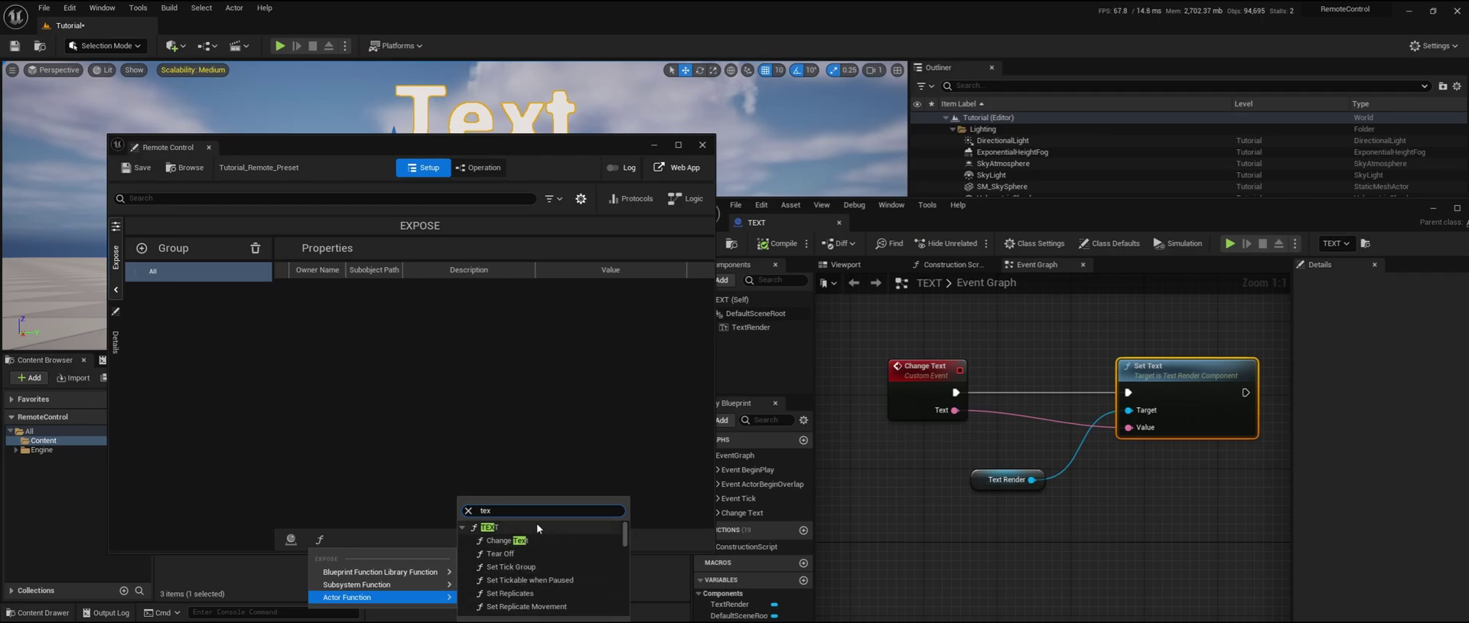
scroll(524, 546, down, 5)
scroll(514, 551, up, 5)
click(524, 541)
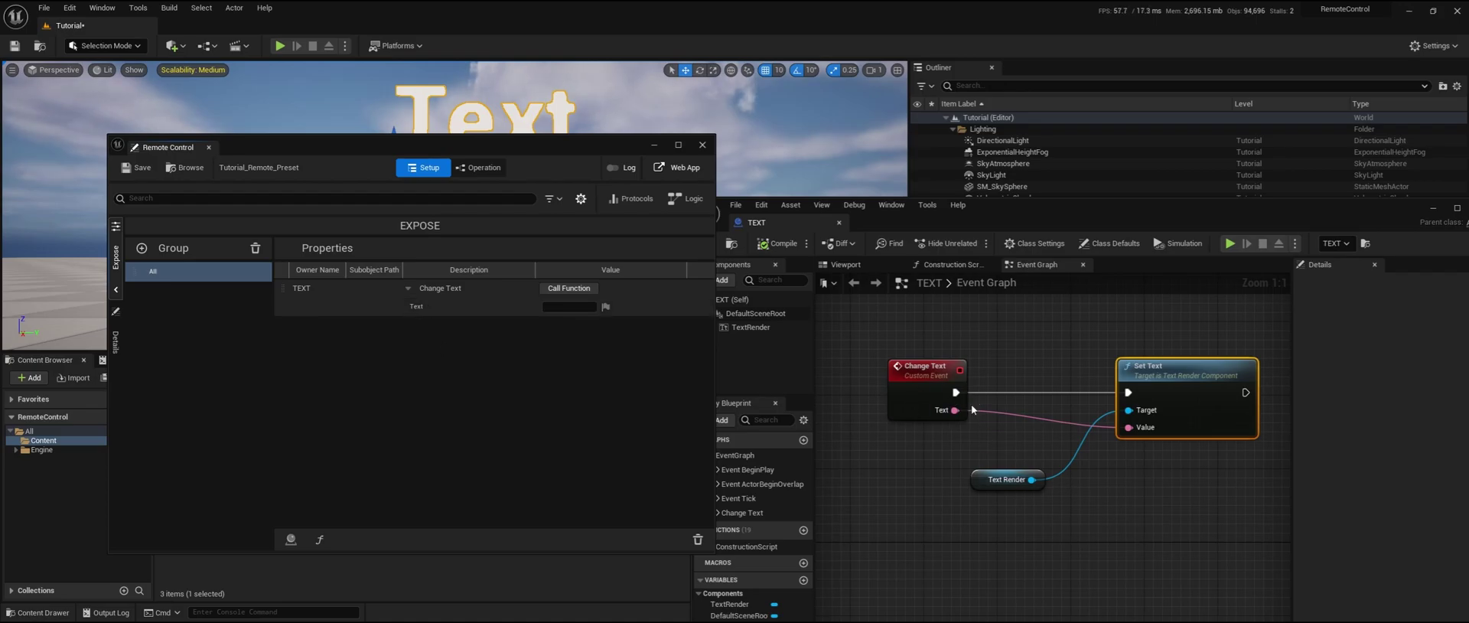
Enter 'This is a Text' as the Text value and call Change Text.
drag(495, 143, 514, 239)
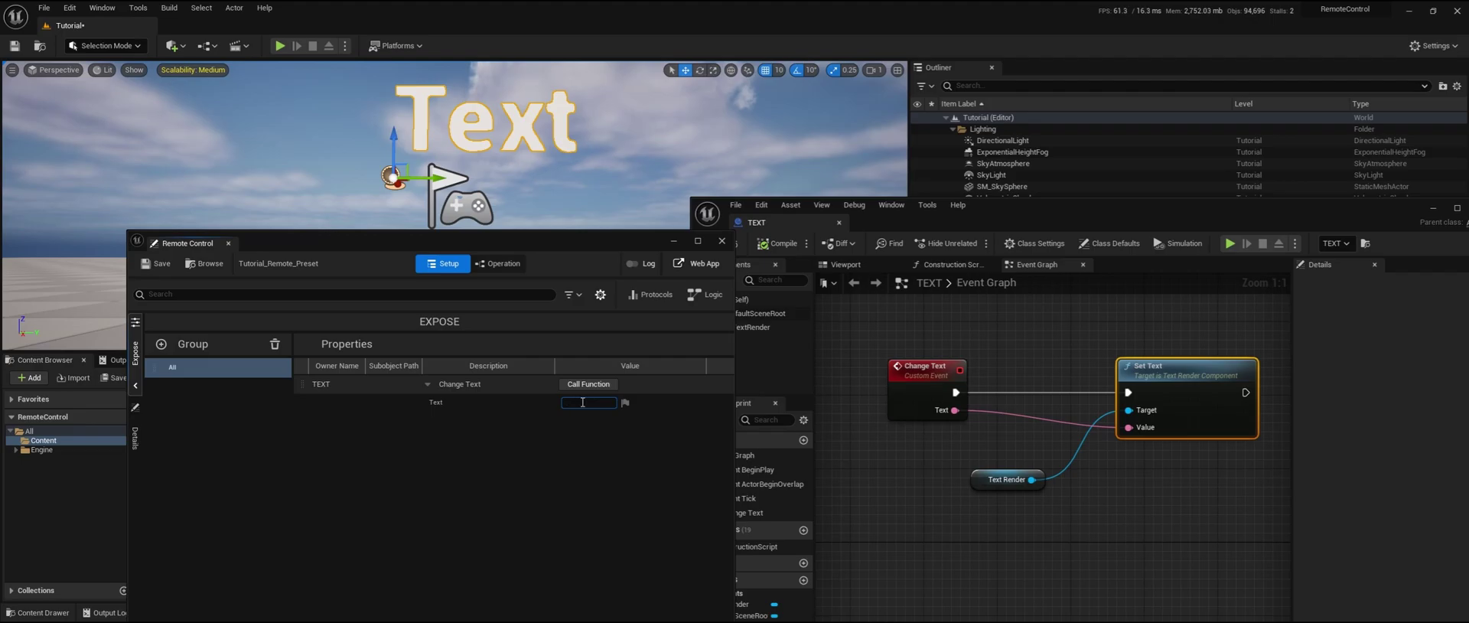
text(This is a Text)
click(611, 384)
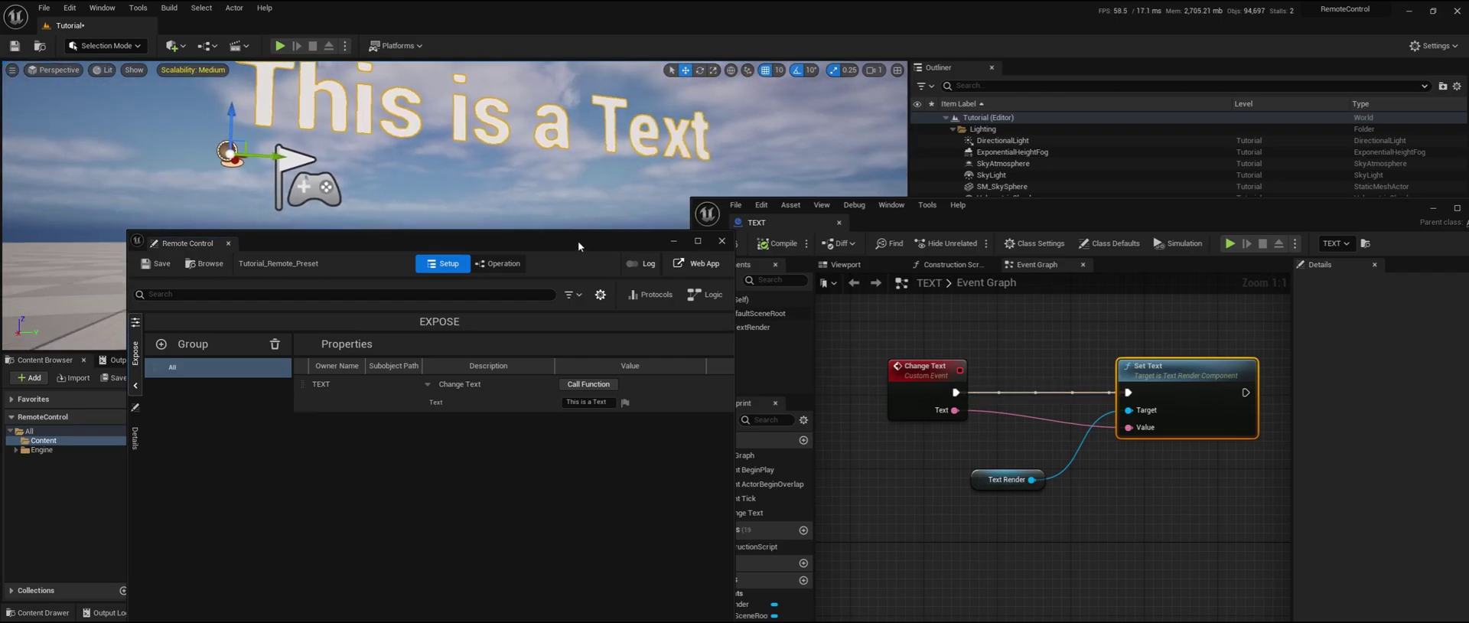
Minimize the Remote Control window and start a new untitled request in Postman.
drag(166, 243, 134, 131)
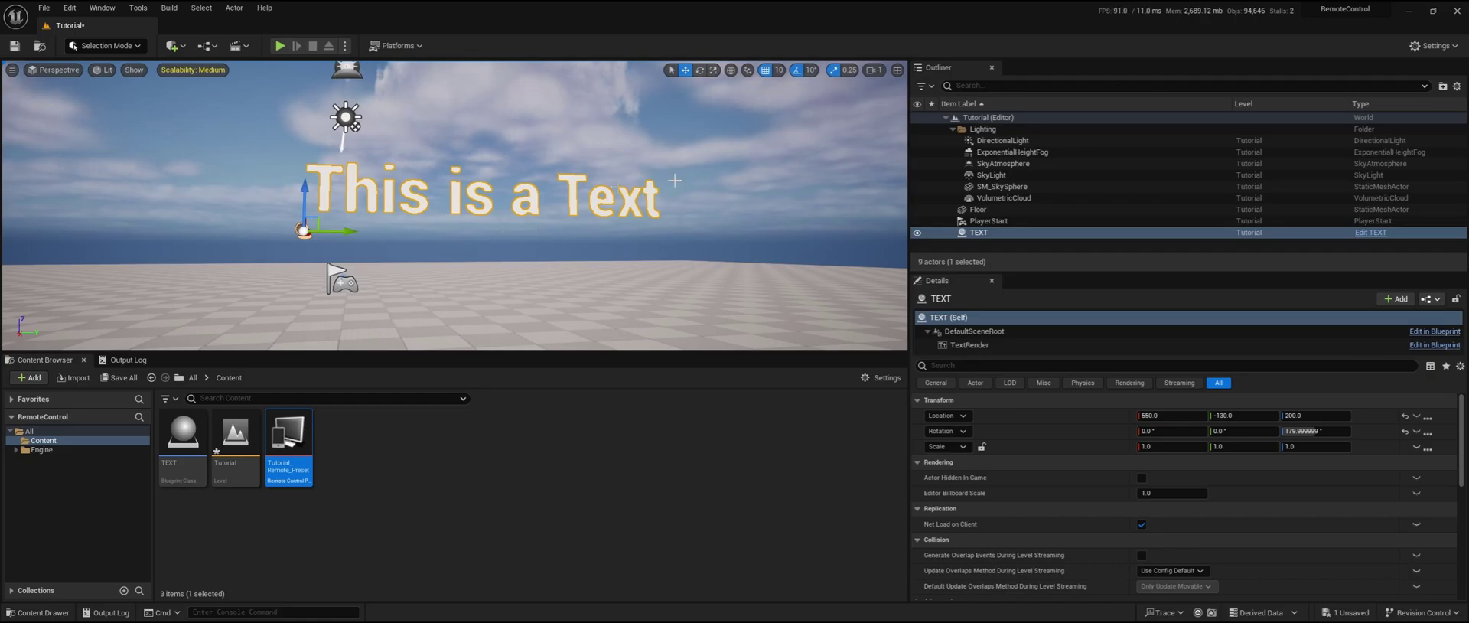
double_click(289, 448)
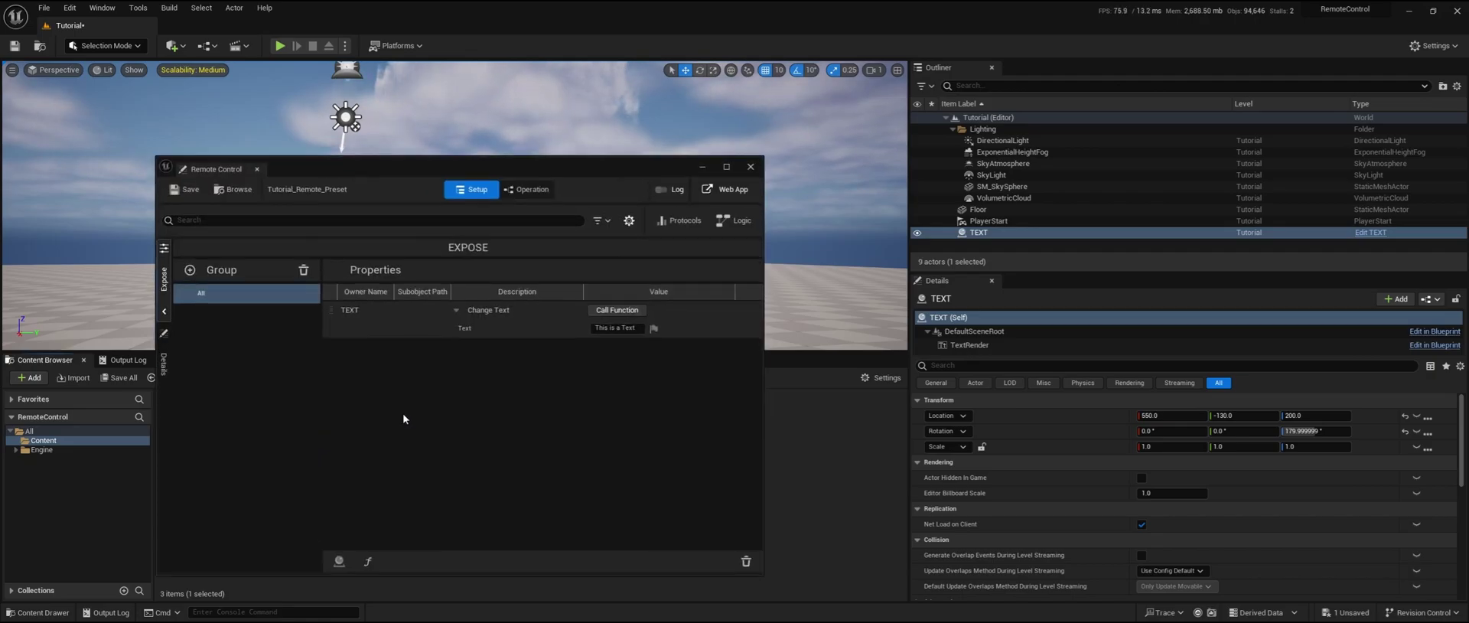
click(703, 167)
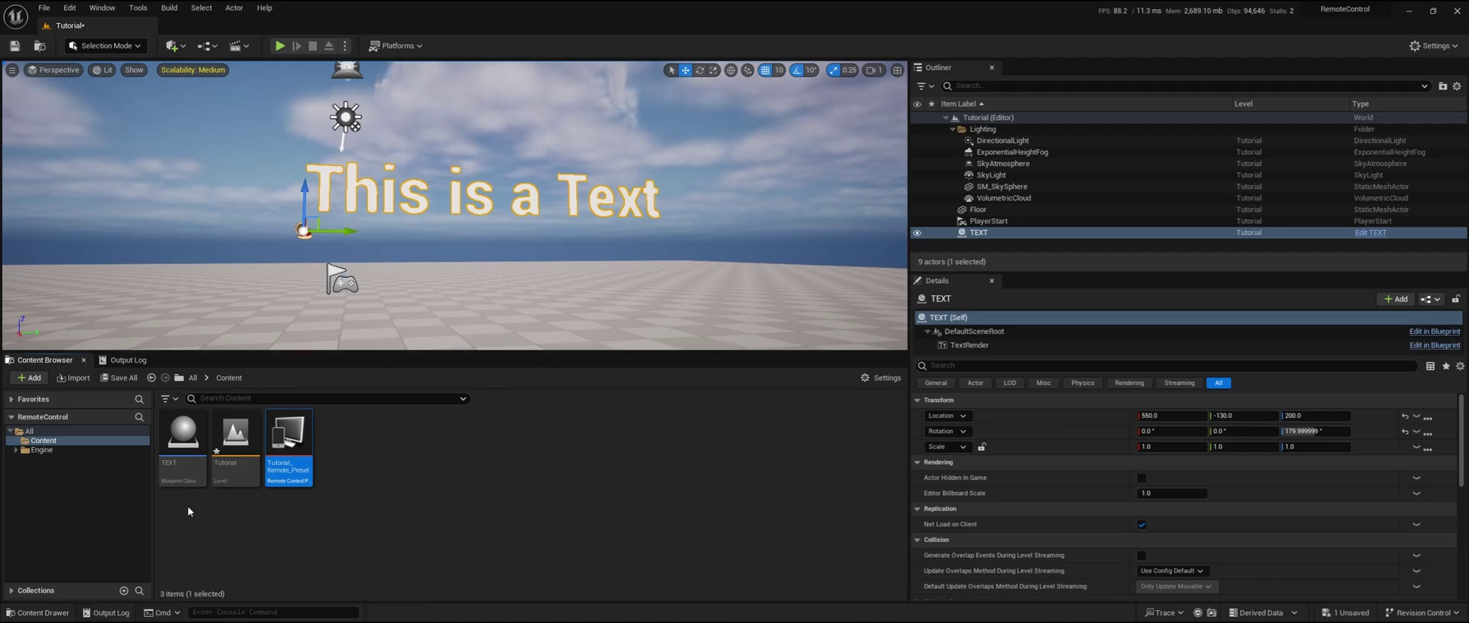
key(alt+Tab)
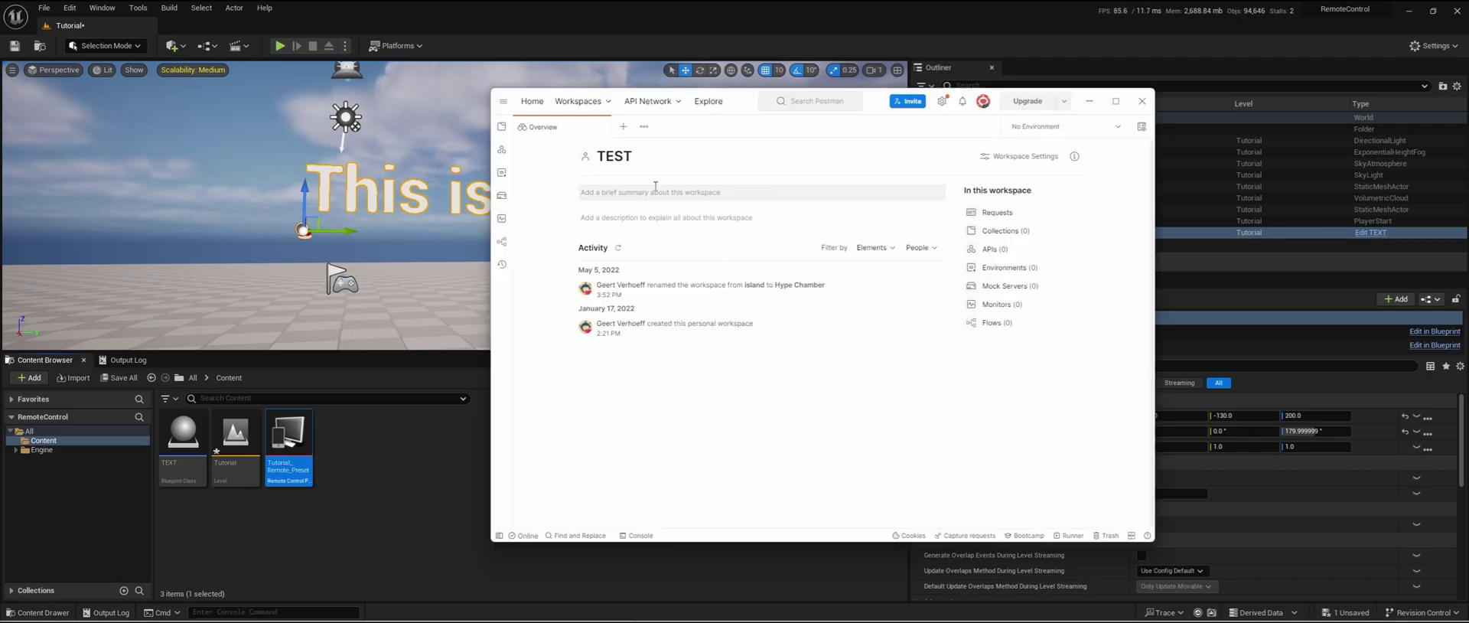
click(623, 129)
drag(872, 108, 712, 97)
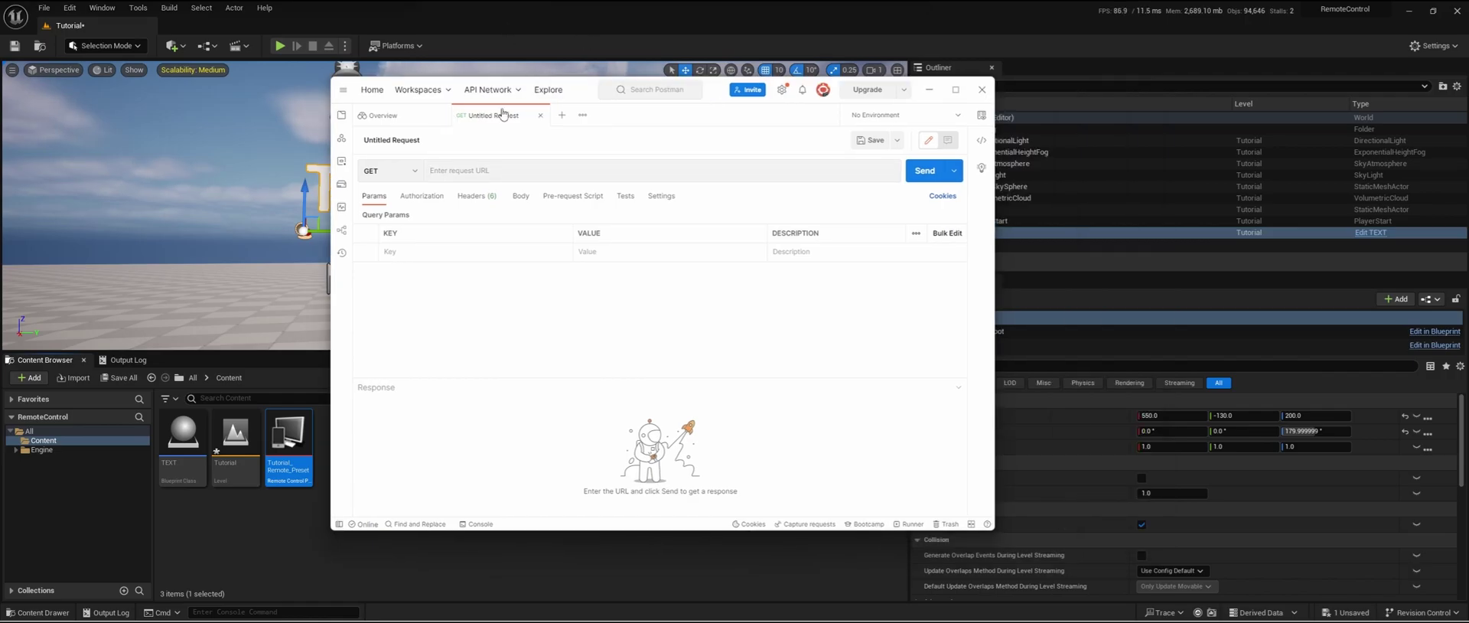
click(487, 170)
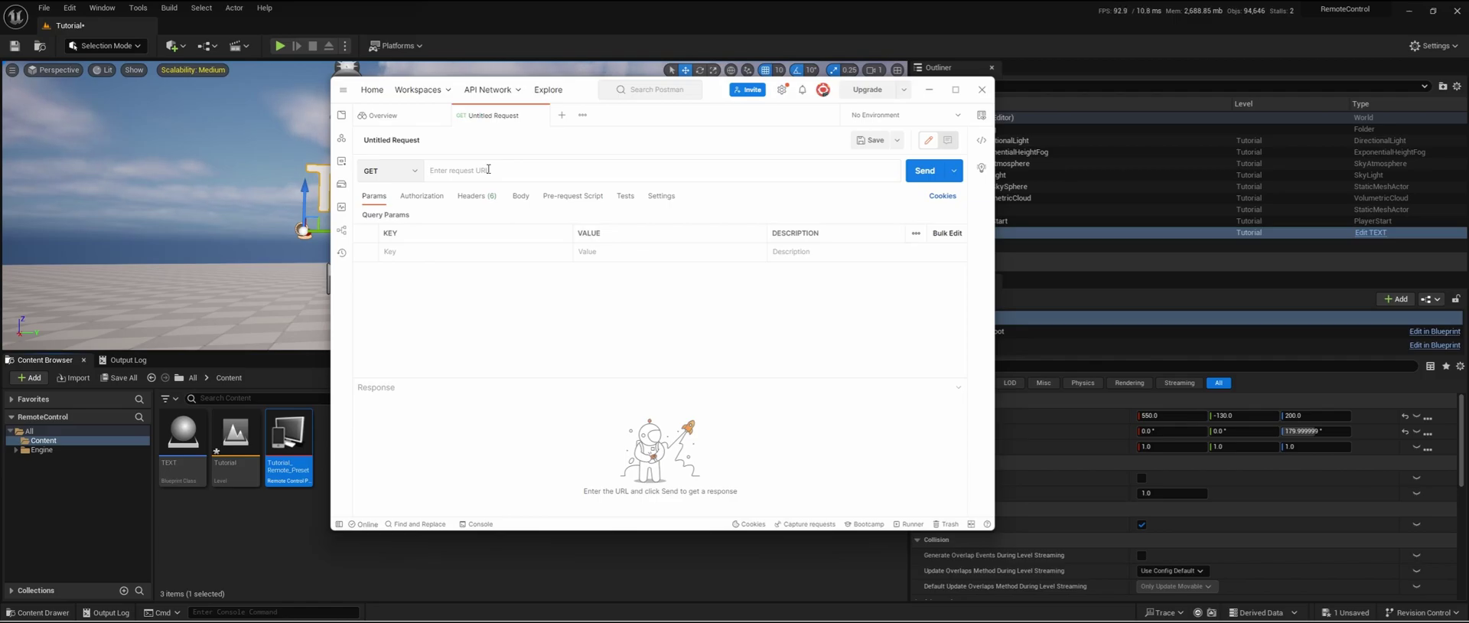
text(http:lo)
key(BackSpace)
key(BackSpace)
key(BackSpace)
key(BackSpace)
text(/lloca)
key(BackSpace)
key(BackSpace)
key(BackSpace)
text(ocalhost:)
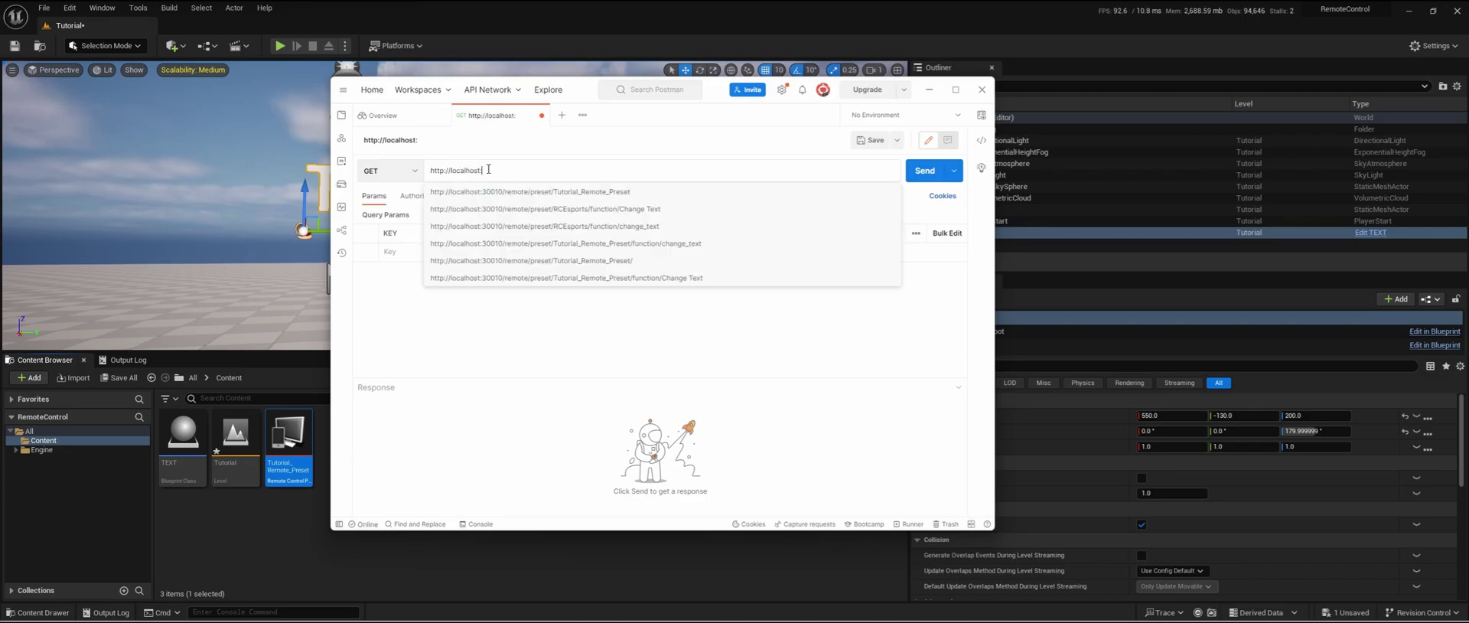
text(:)
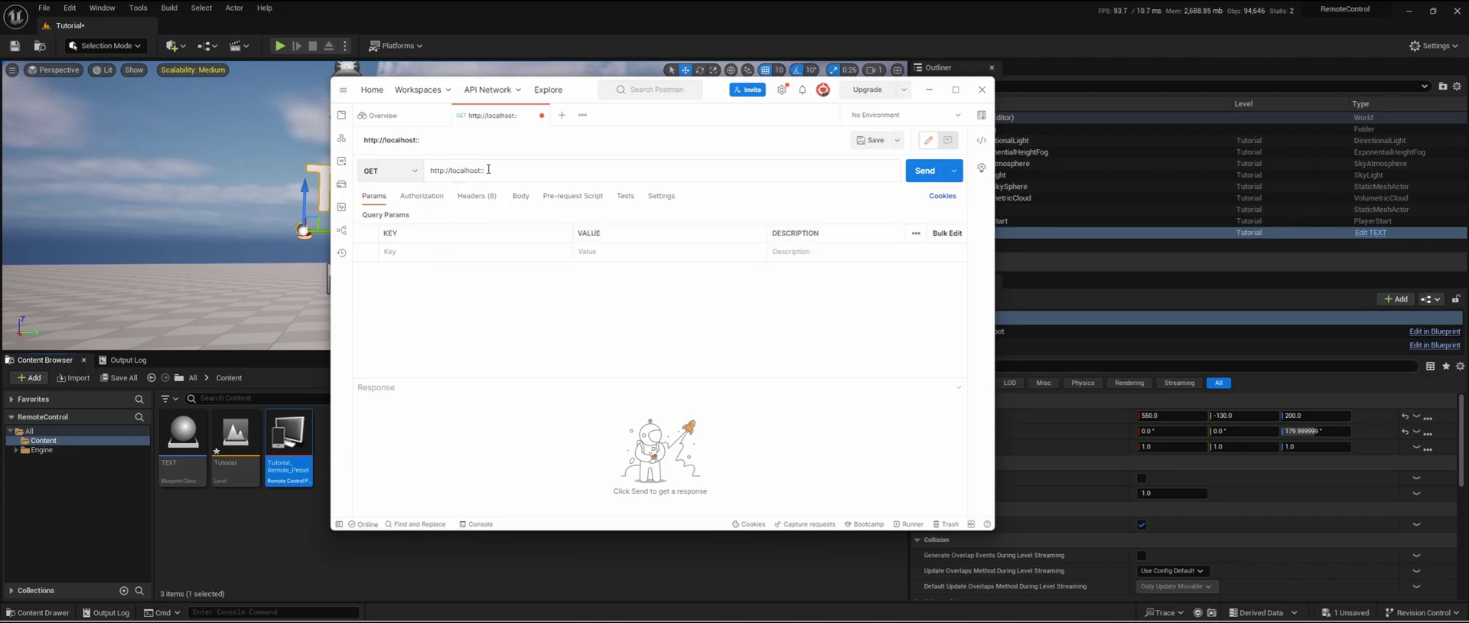
key(BackSpace)
text(3)
text(0010)
text(.)
text(/)
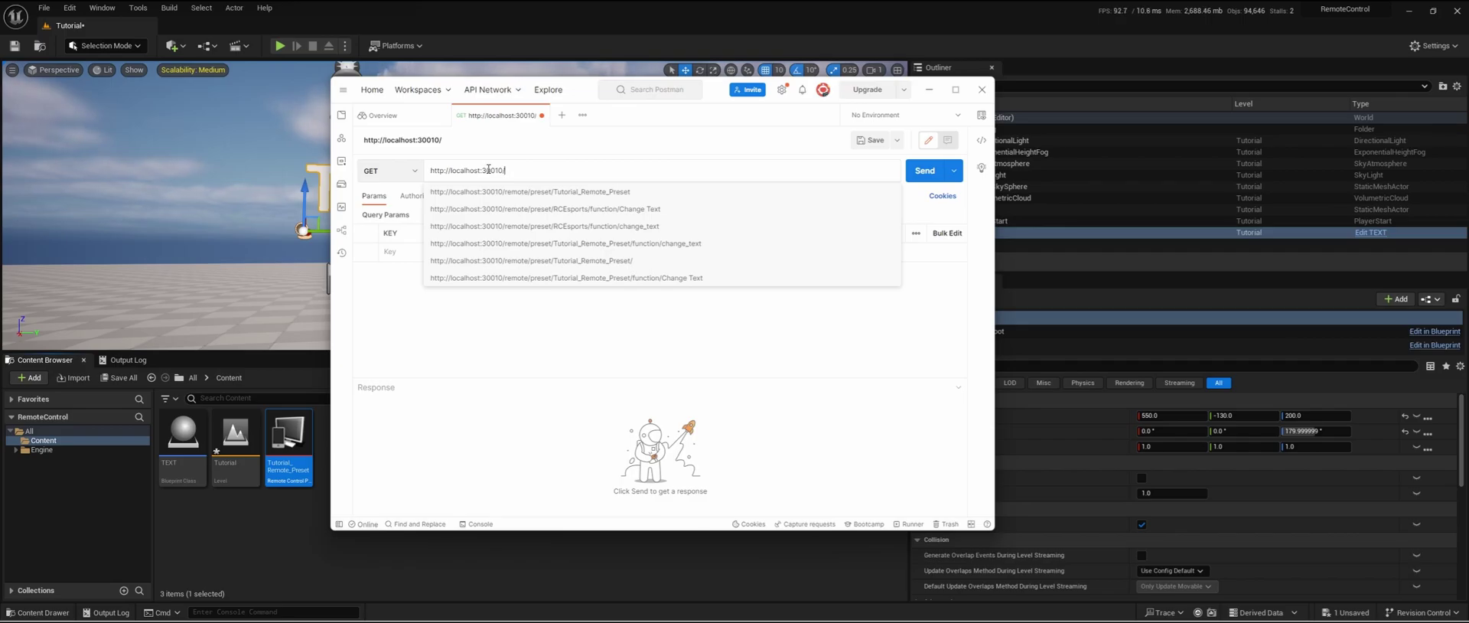
text(remote/preset/)
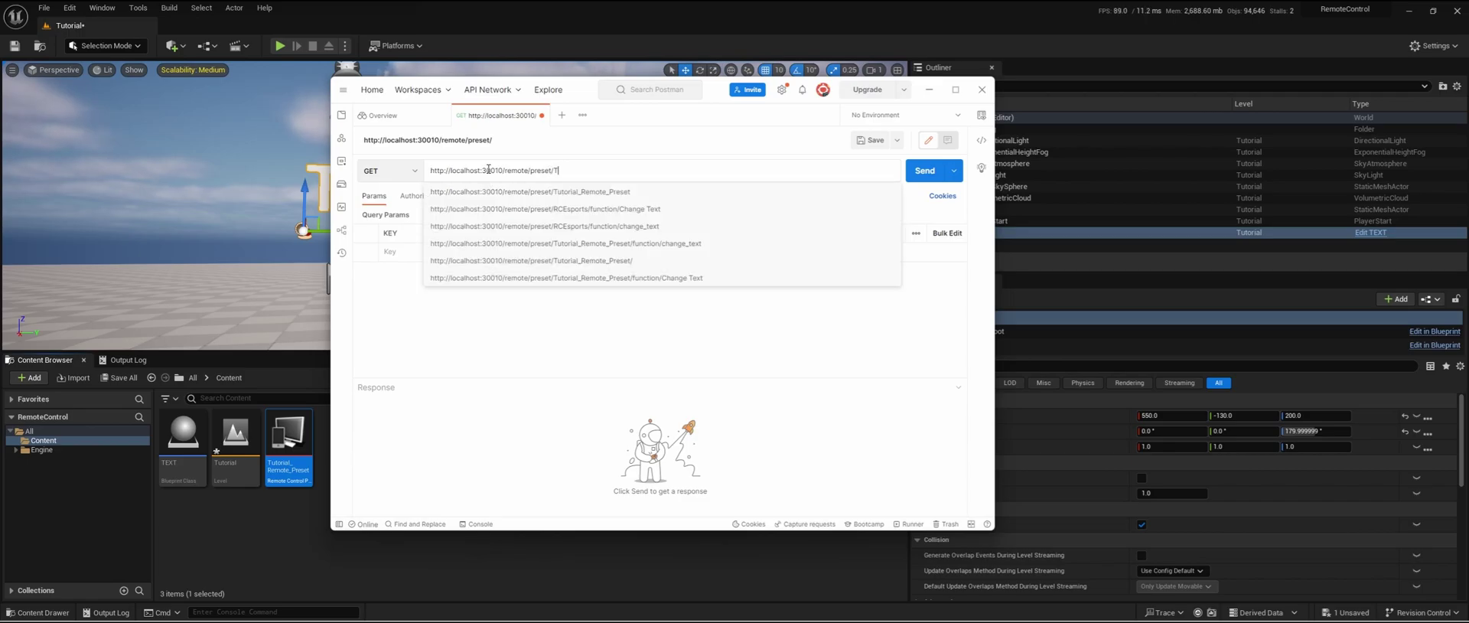
text(Tutiorial)
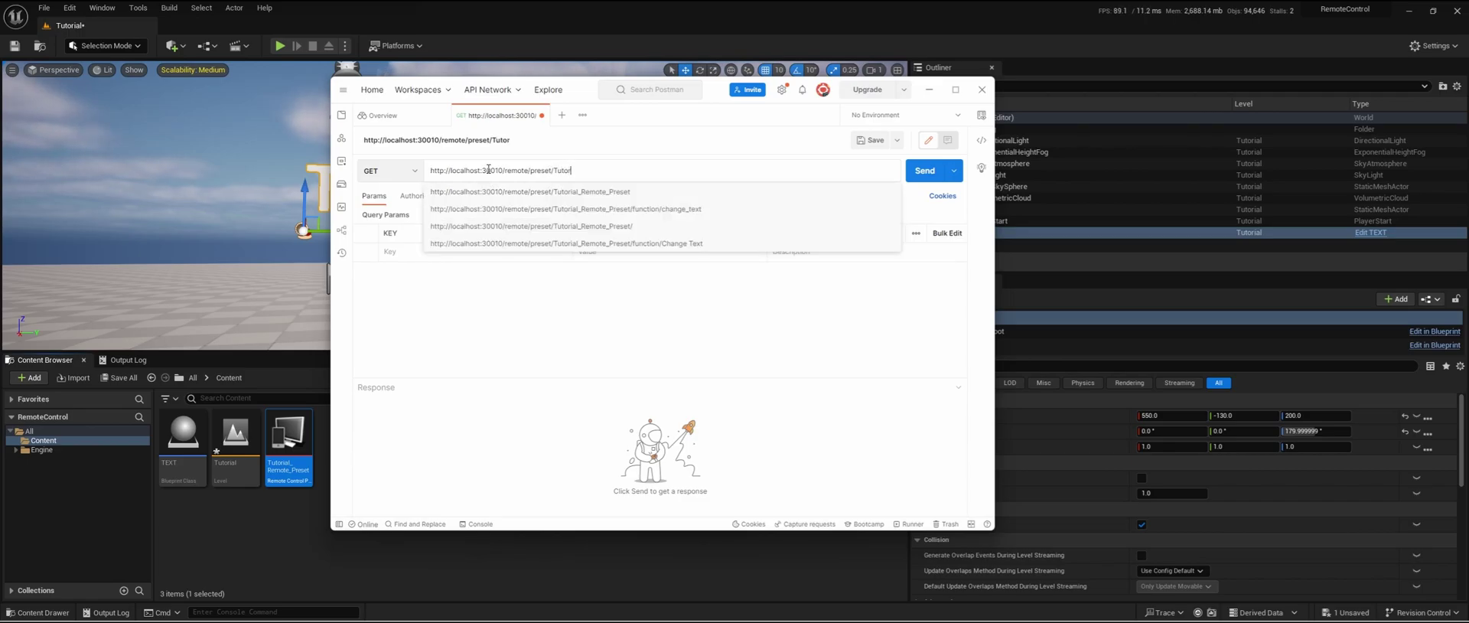
text(_Remote_Preset)
key(Escape)
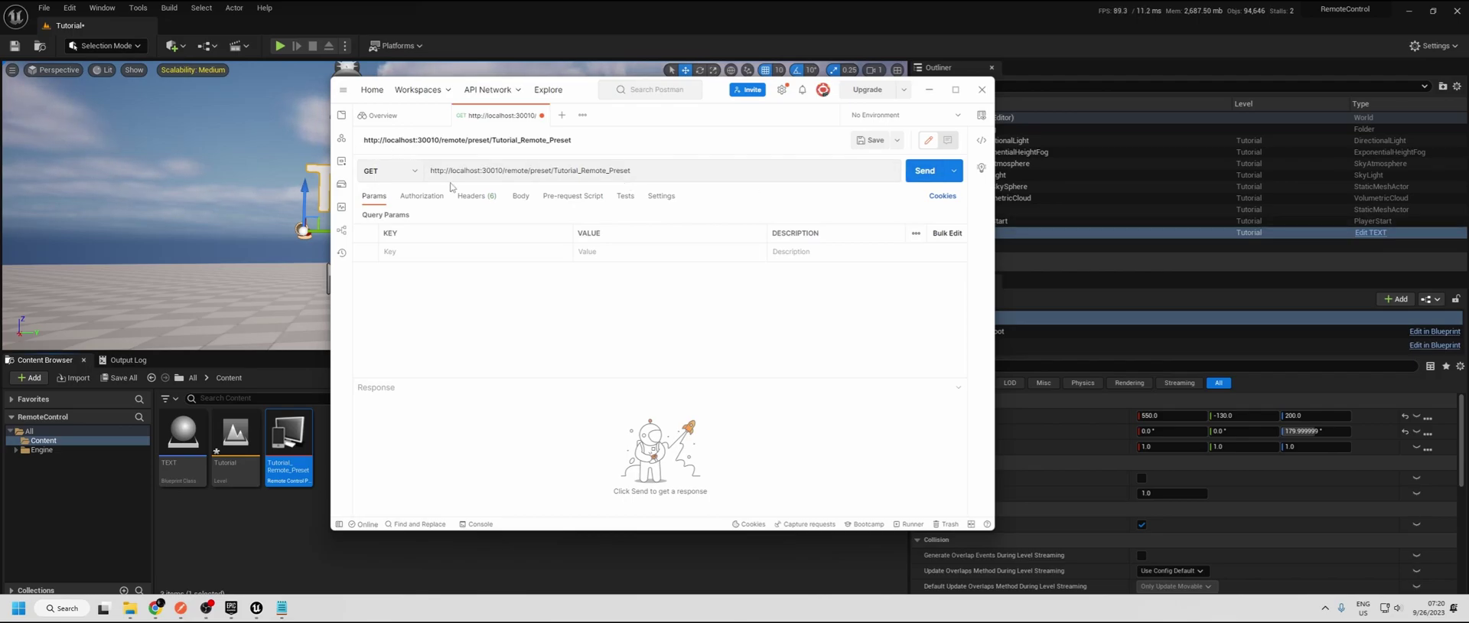
Send the GET request and enlarge the response pane to inspect the preset Name.
click(910, 173)
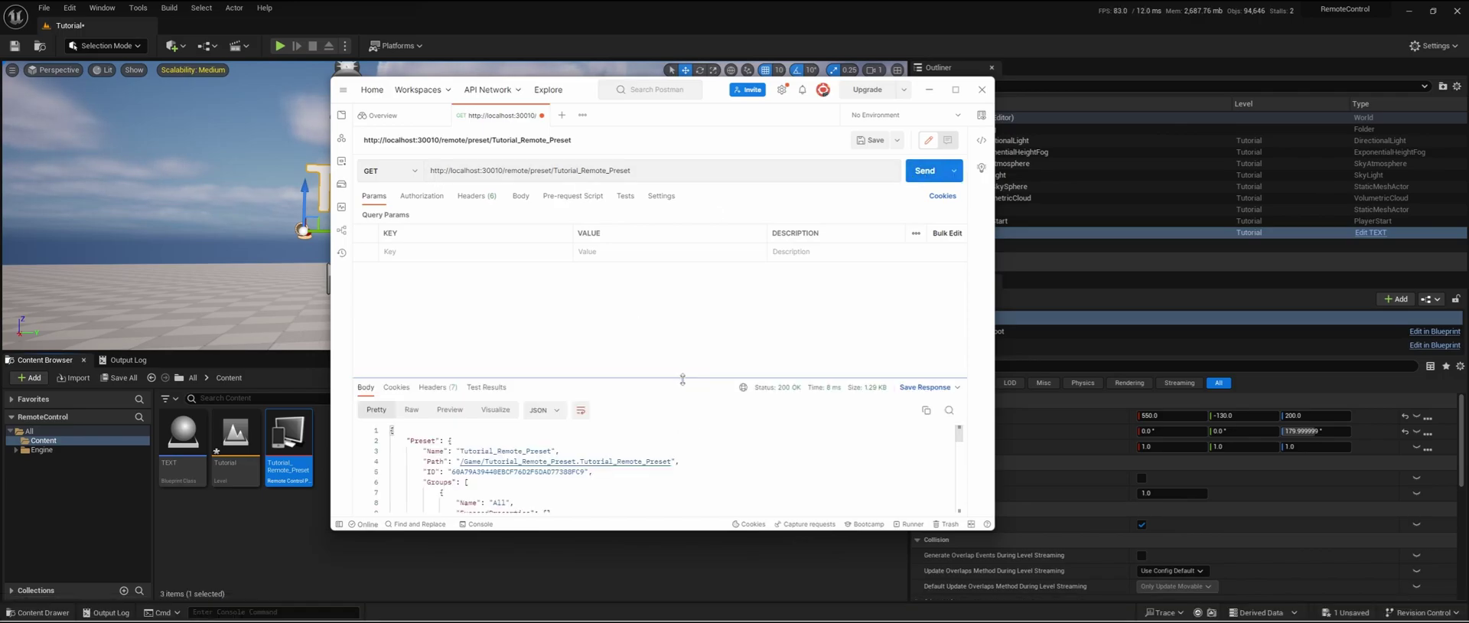
drag(698, 378, 697, 277)
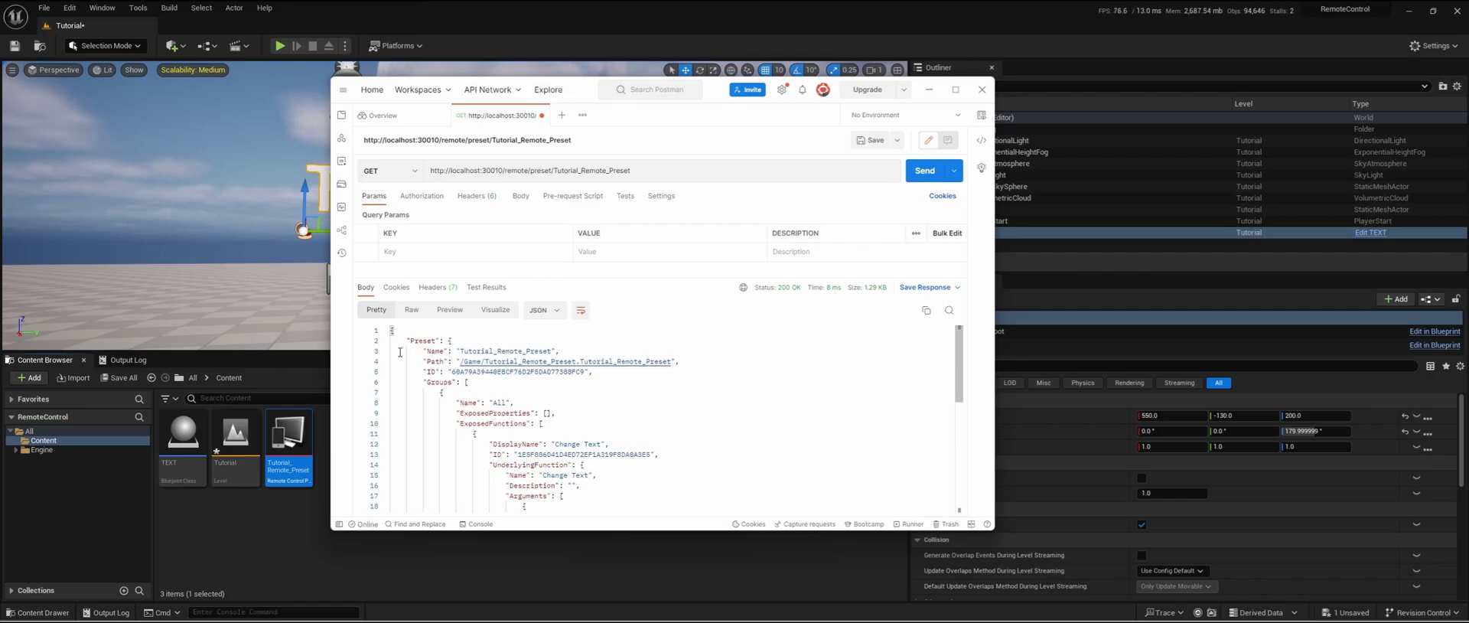
click(419, 352)
mouse_move(423, 352)
mouse_down()
mouse_move(557, 351)
mouse_move(425, 351)
mouse_up()
click(564, 349)
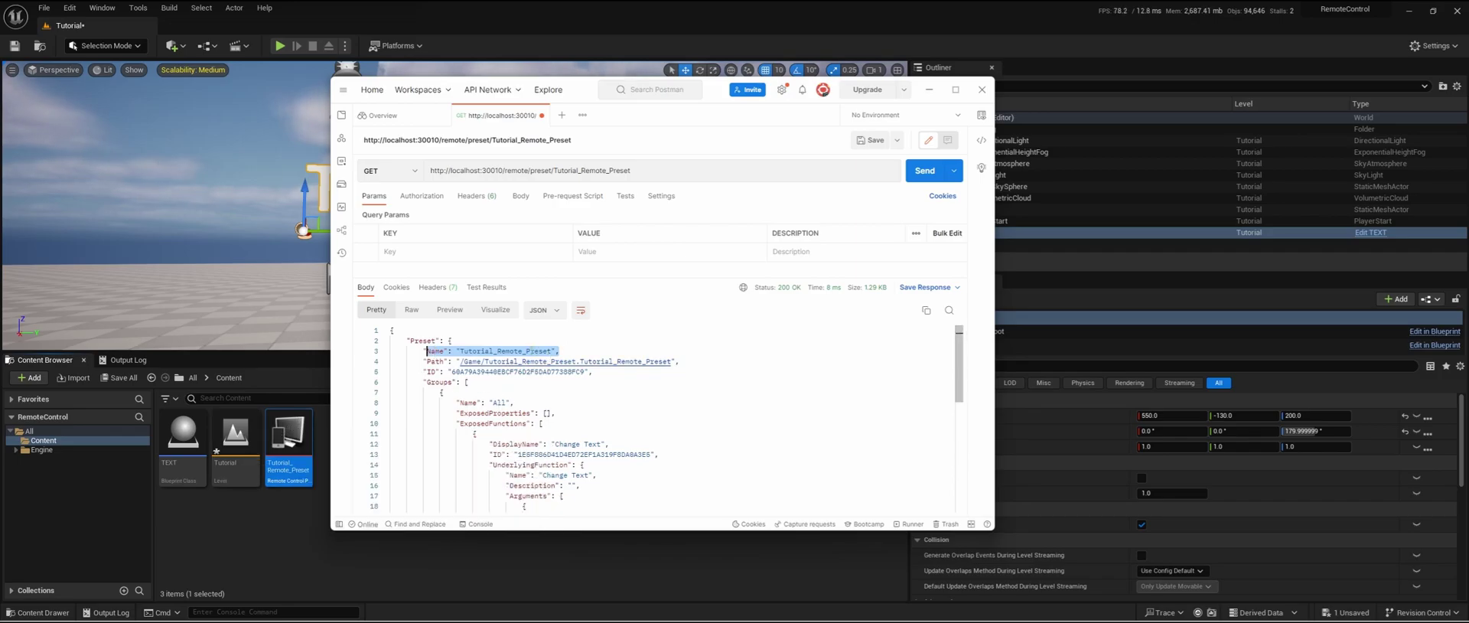
Inspect the empty ExposedProperties and the Change Text display name under ExposedFunctions.
scroll(528, 374, down, 2)
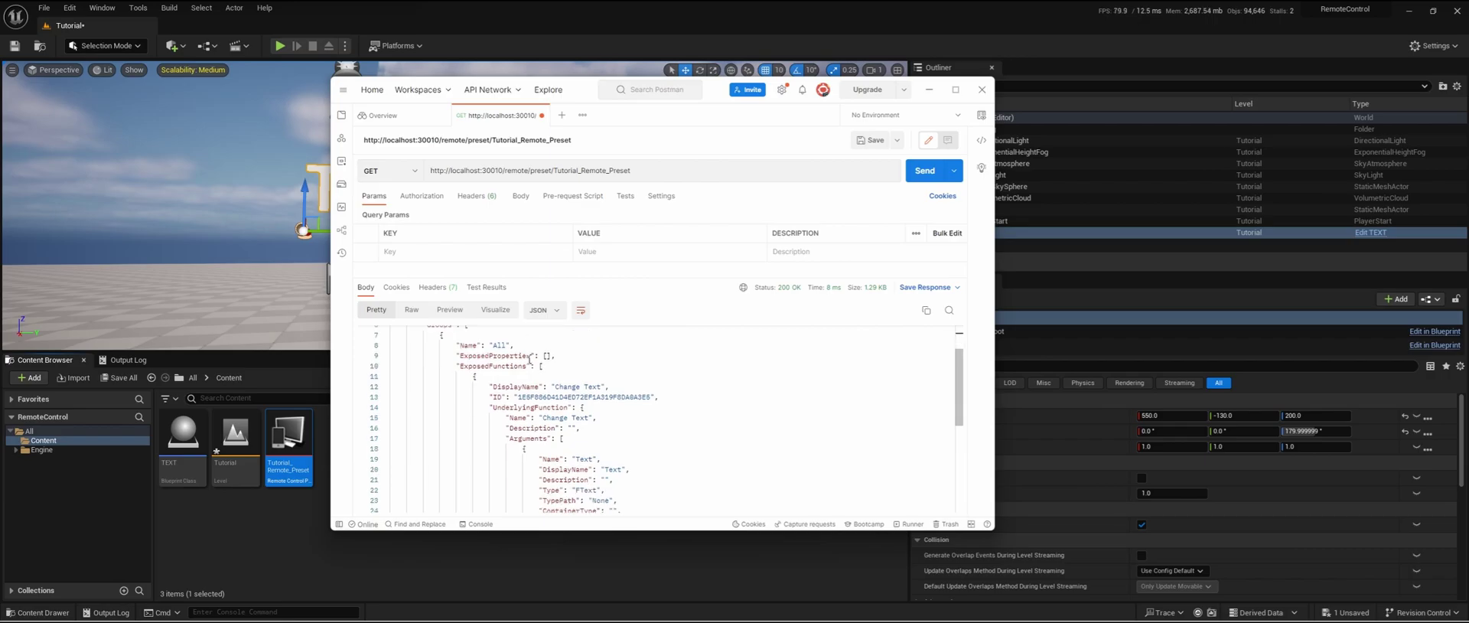
drag(446, 361, 557, 356)
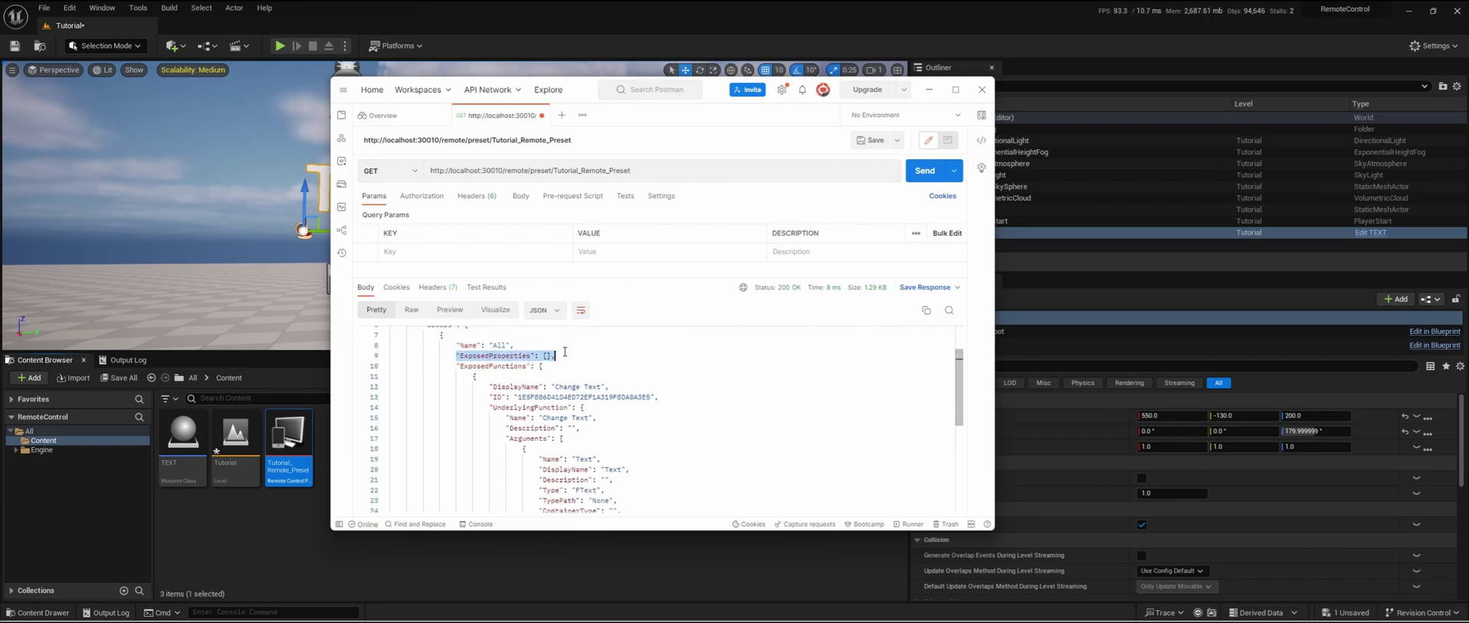
click(564, 362)
click(467, 365)
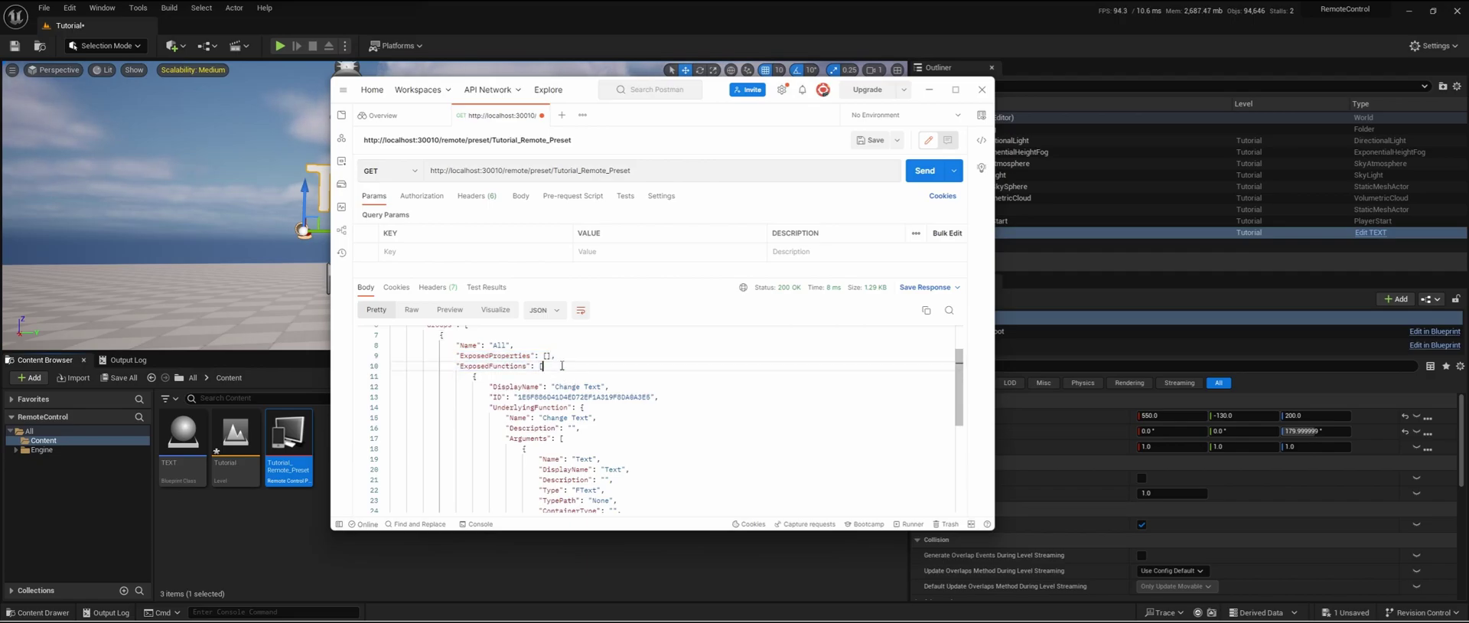
scroll(617, 360, down, 2)
scroll(764, 384, up, 1)
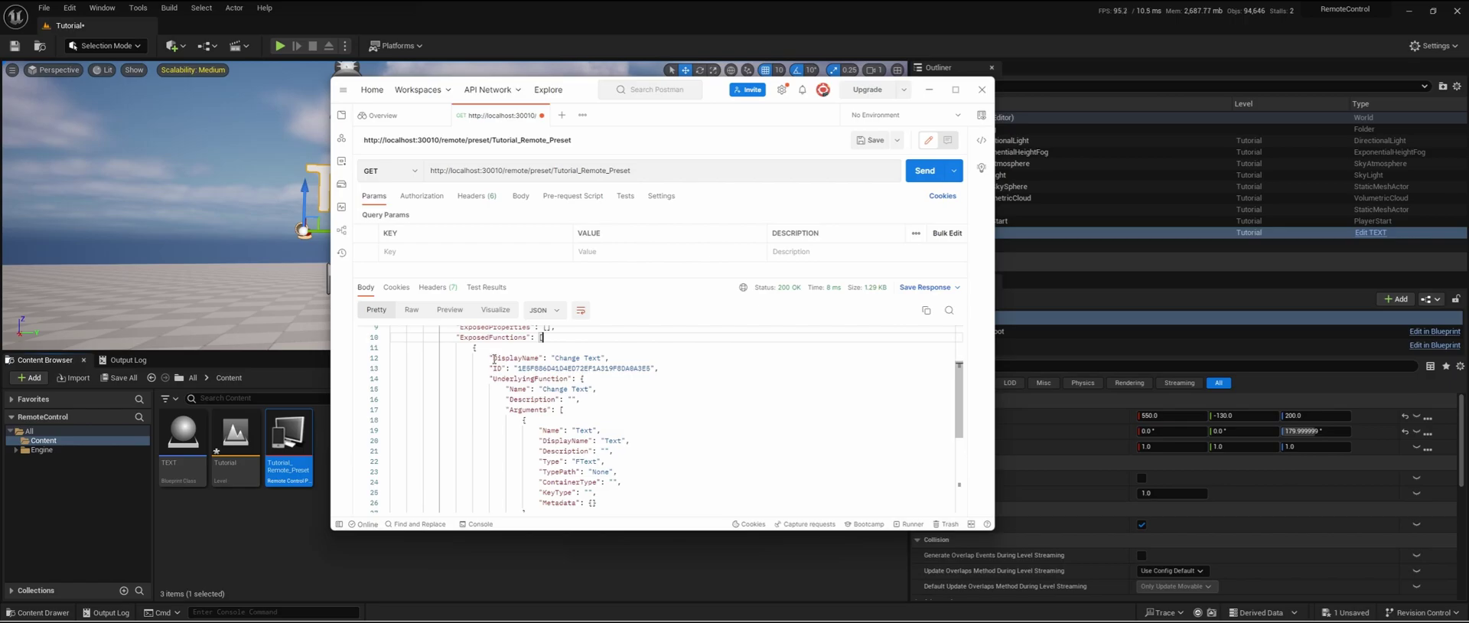
drag(491, 358, 610, 357)
click(610, 358)
Inspect the Change Text function name and its Text argument in the Arguments list.
drag(506, 389, 603, 389)
scroll(604, 388, down, 2)
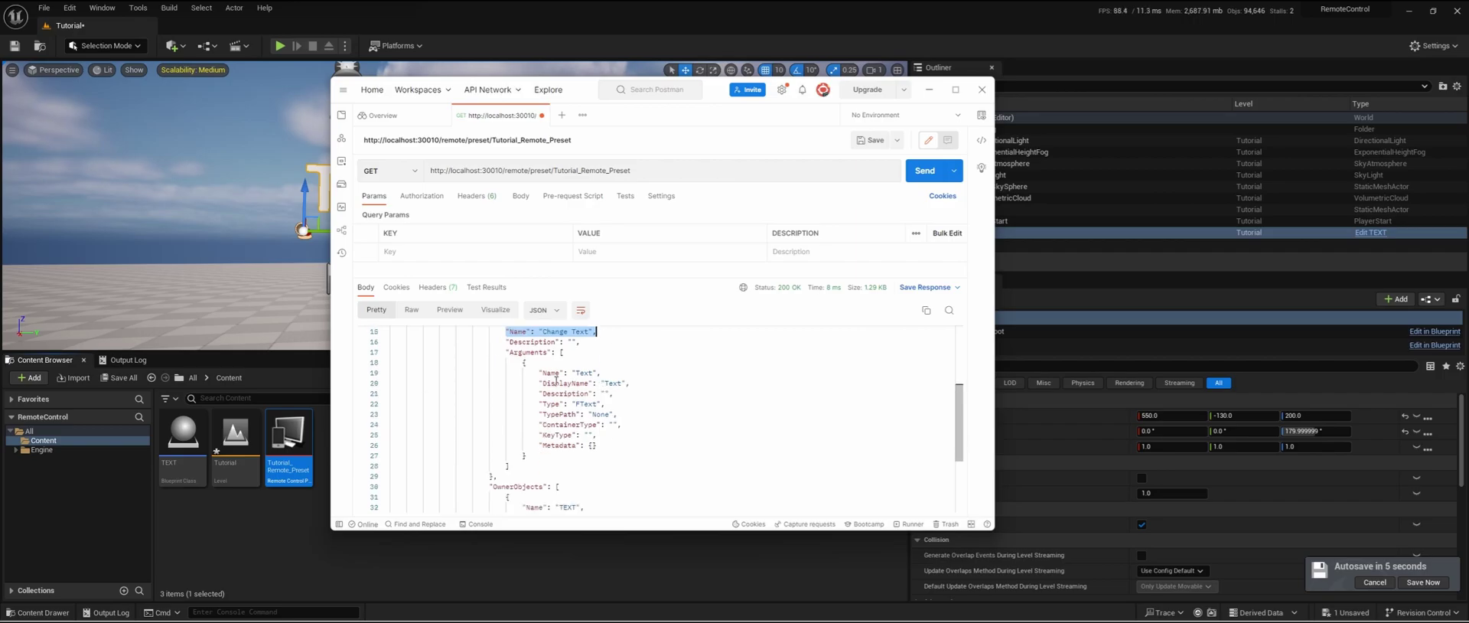
drag(541, 383, 629, 383)
drag(565, 352, 507, 352)
click(562, 352)
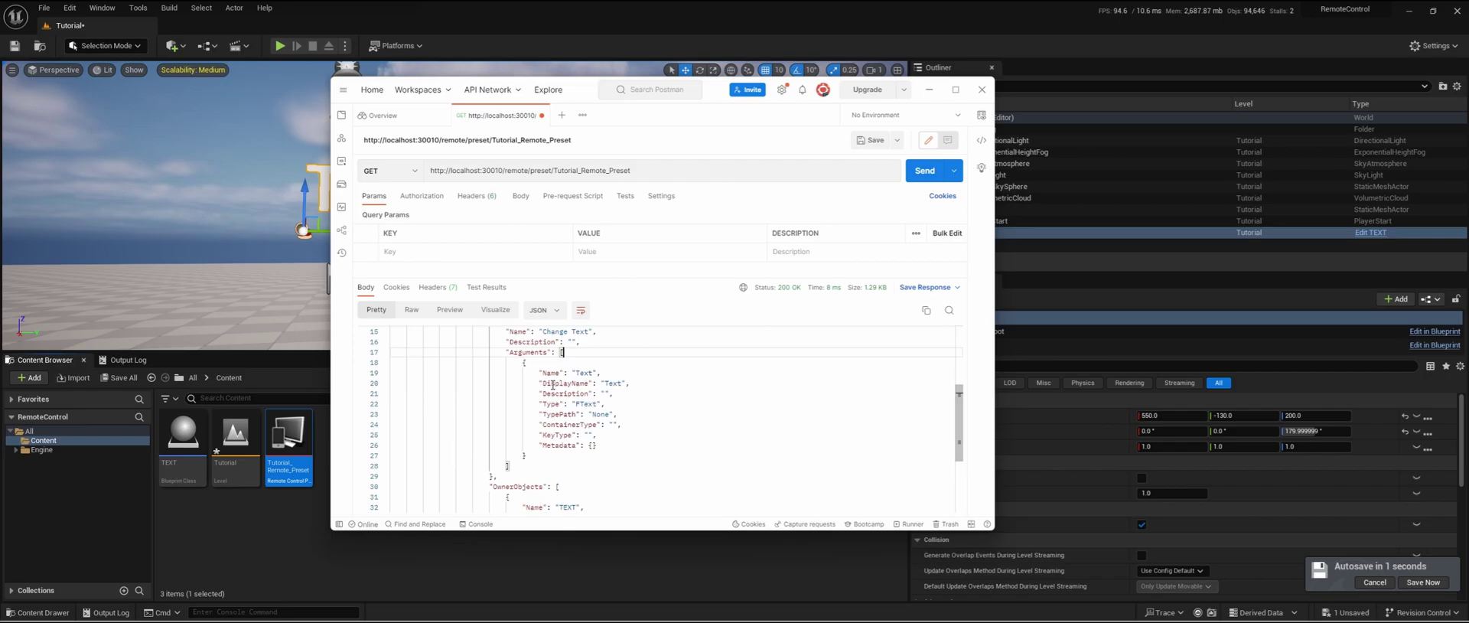
click(551, 383)
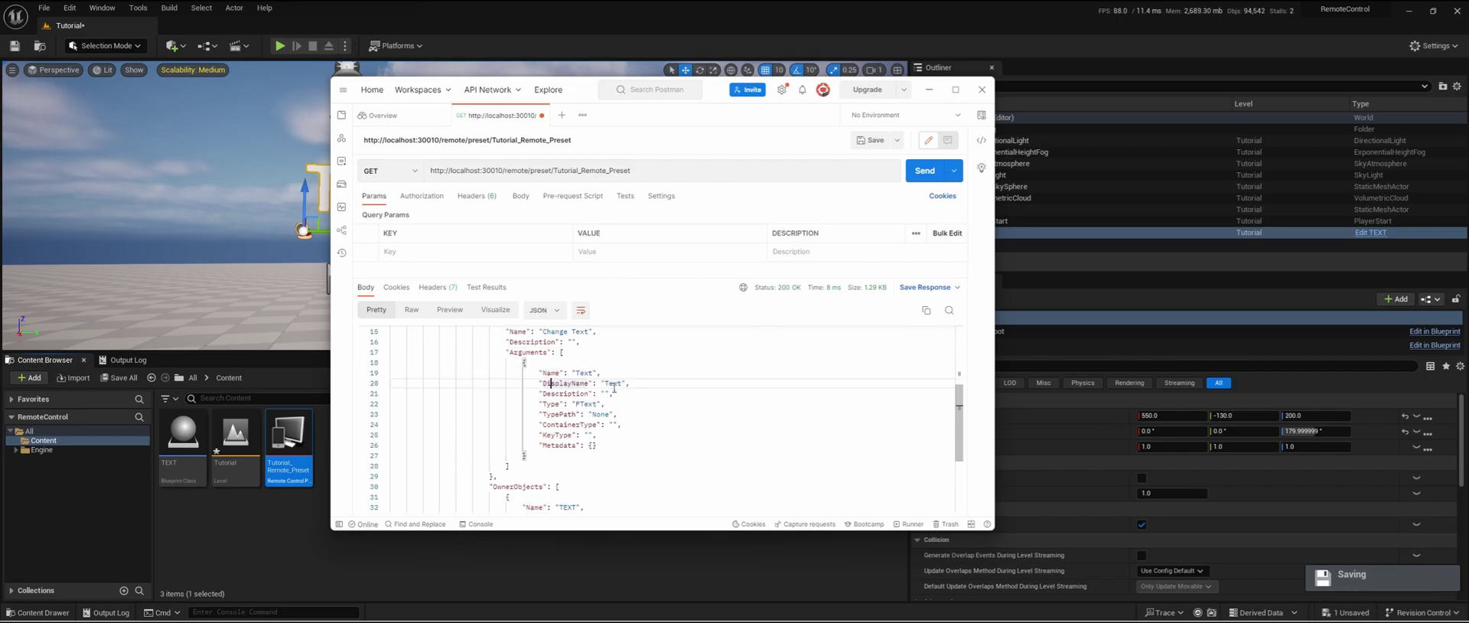
drag(539, 382, 629, 382)
scroll(601, 390, down, 2)
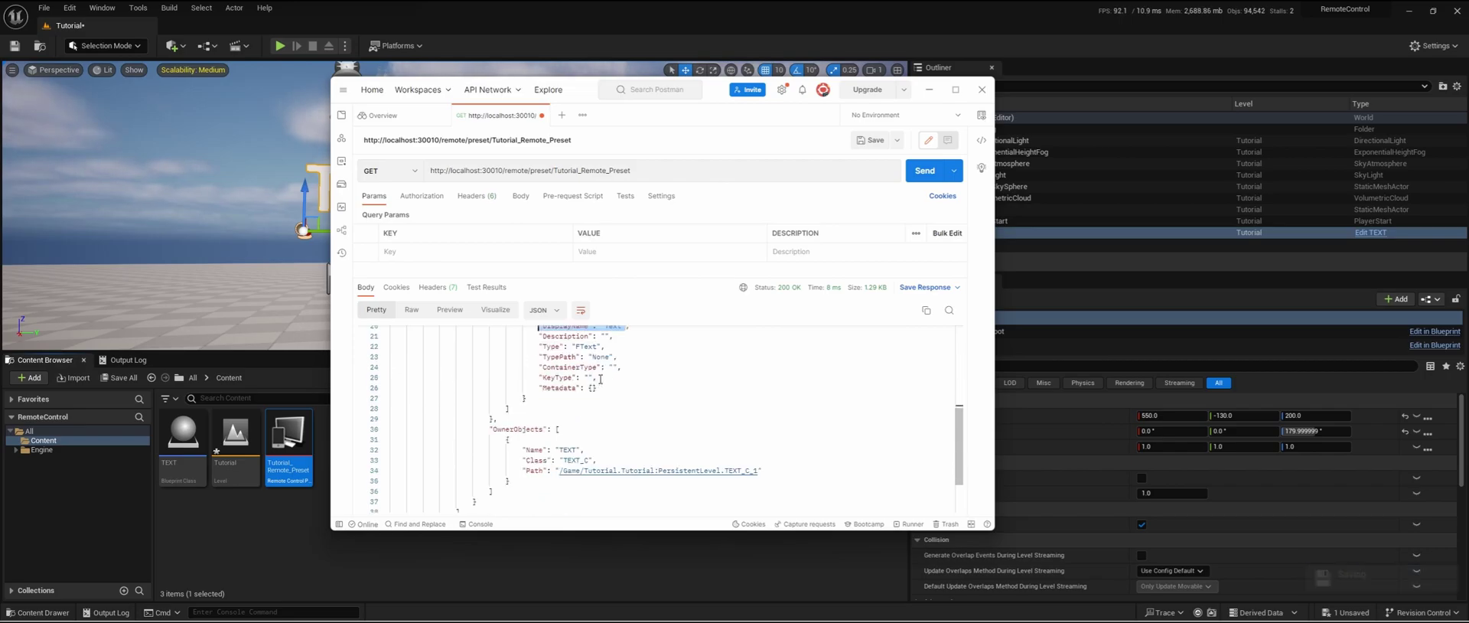
Switch the Postman method to PUT and append /function/Change Text to the preset URL.
click(415, 175)
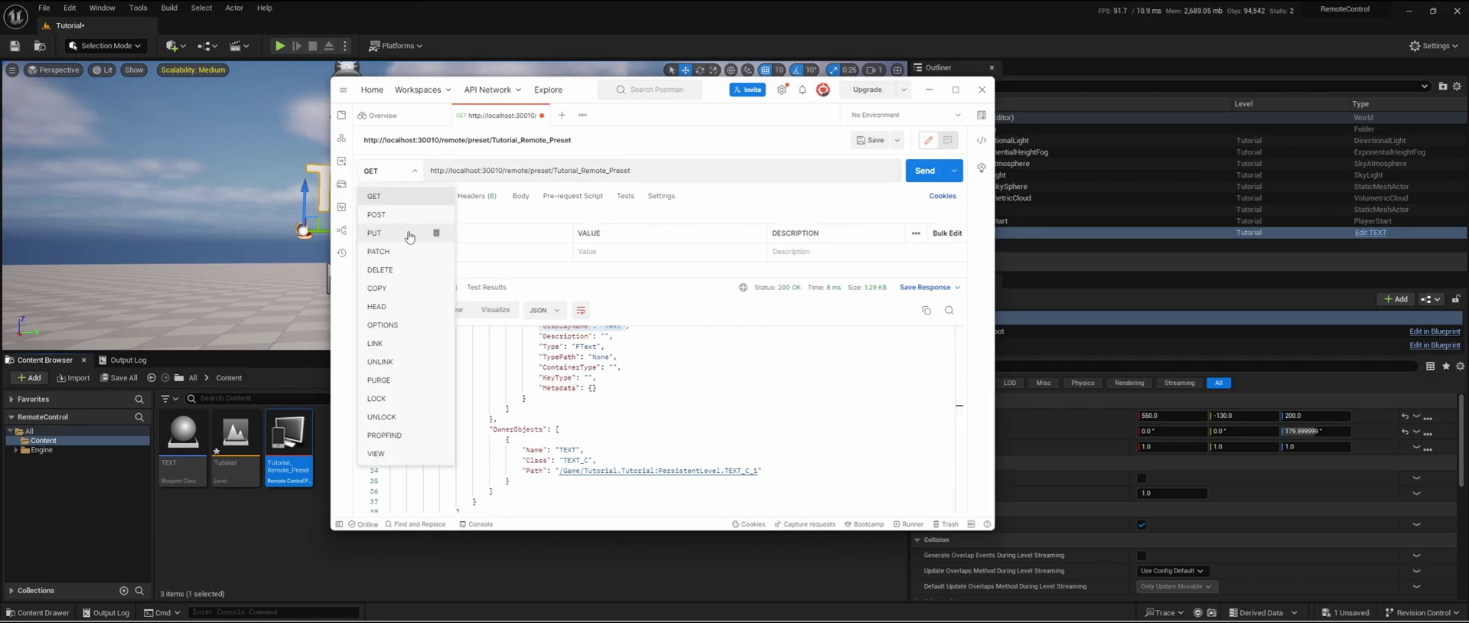
click(410, 233)
click(655, 173)
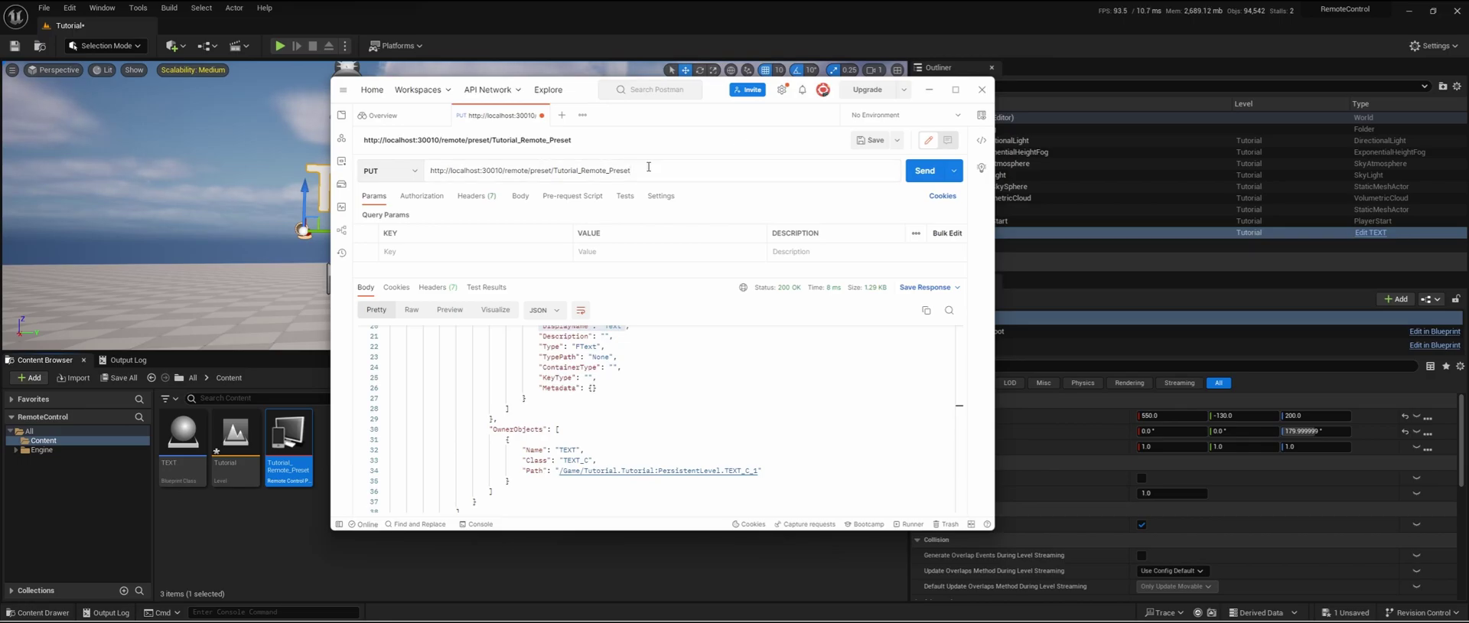
text(/function)
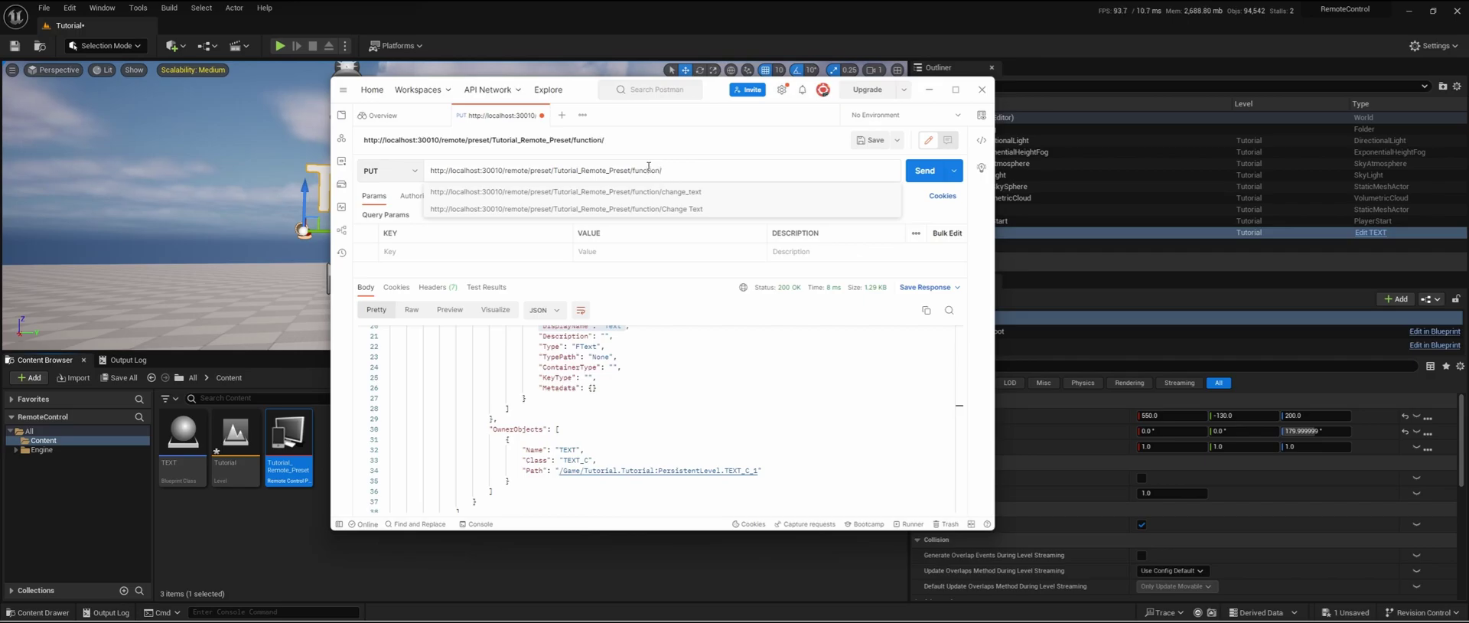
text(/Change Text)
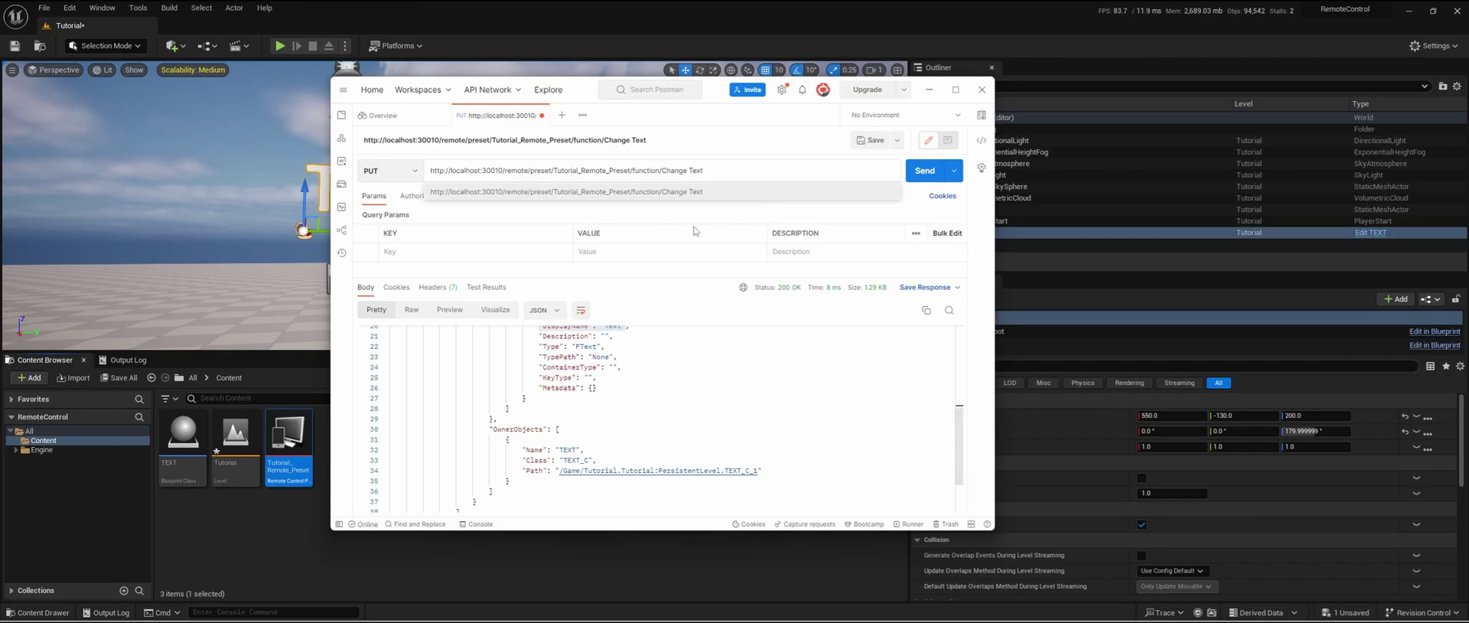
key(Escape)
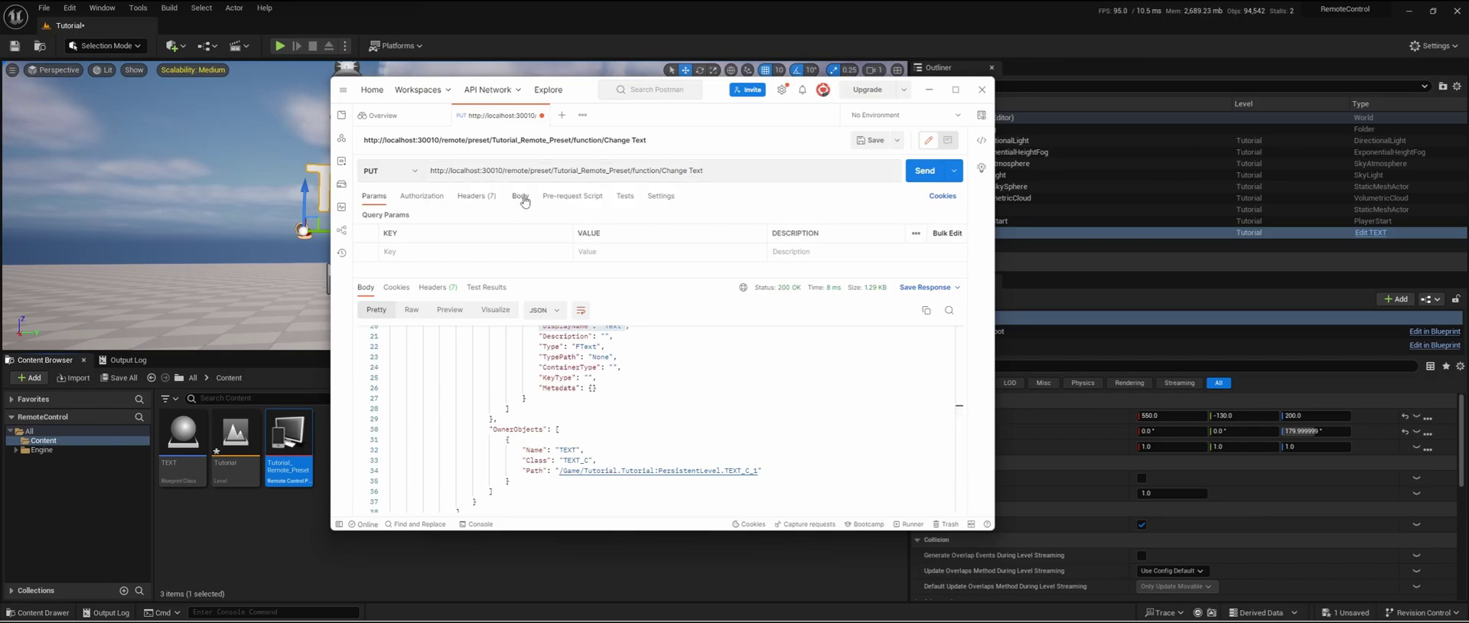
Set the request body to raw JSON and begin it with a "Parameters" key.
click(523, 200)
drag(594, 278, 595, 399)
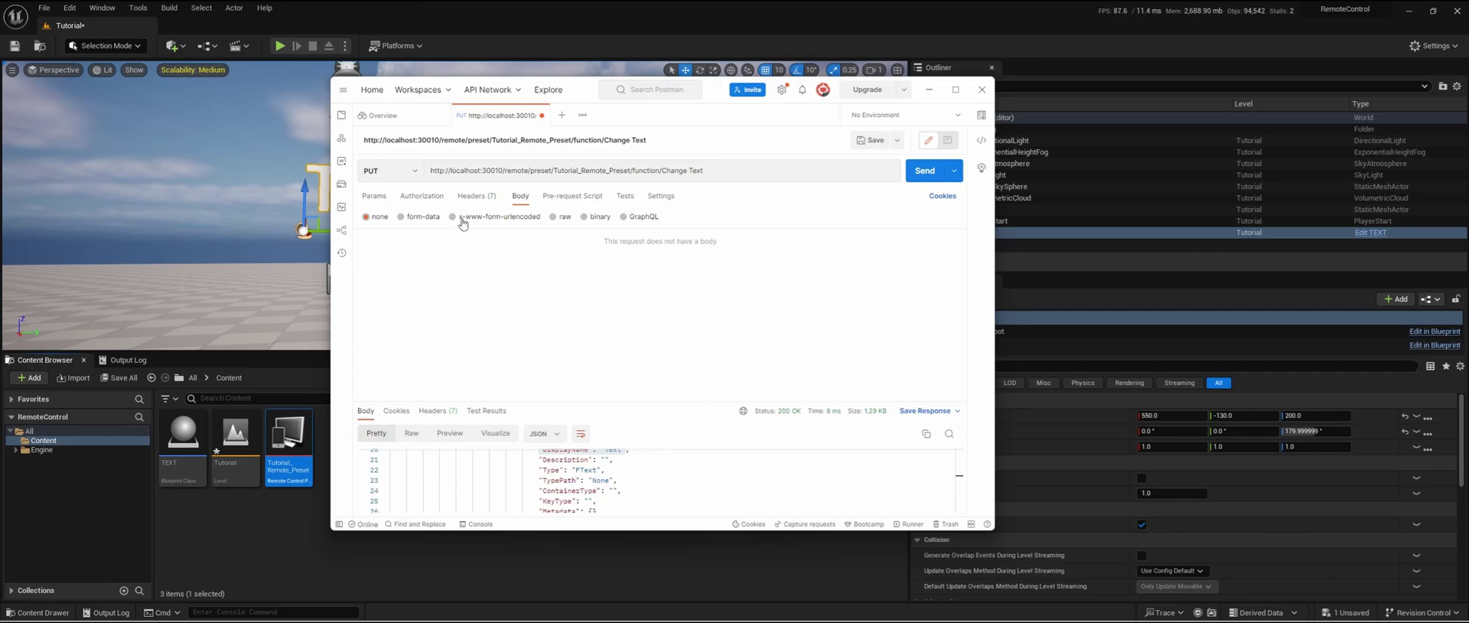
click(552, 217)
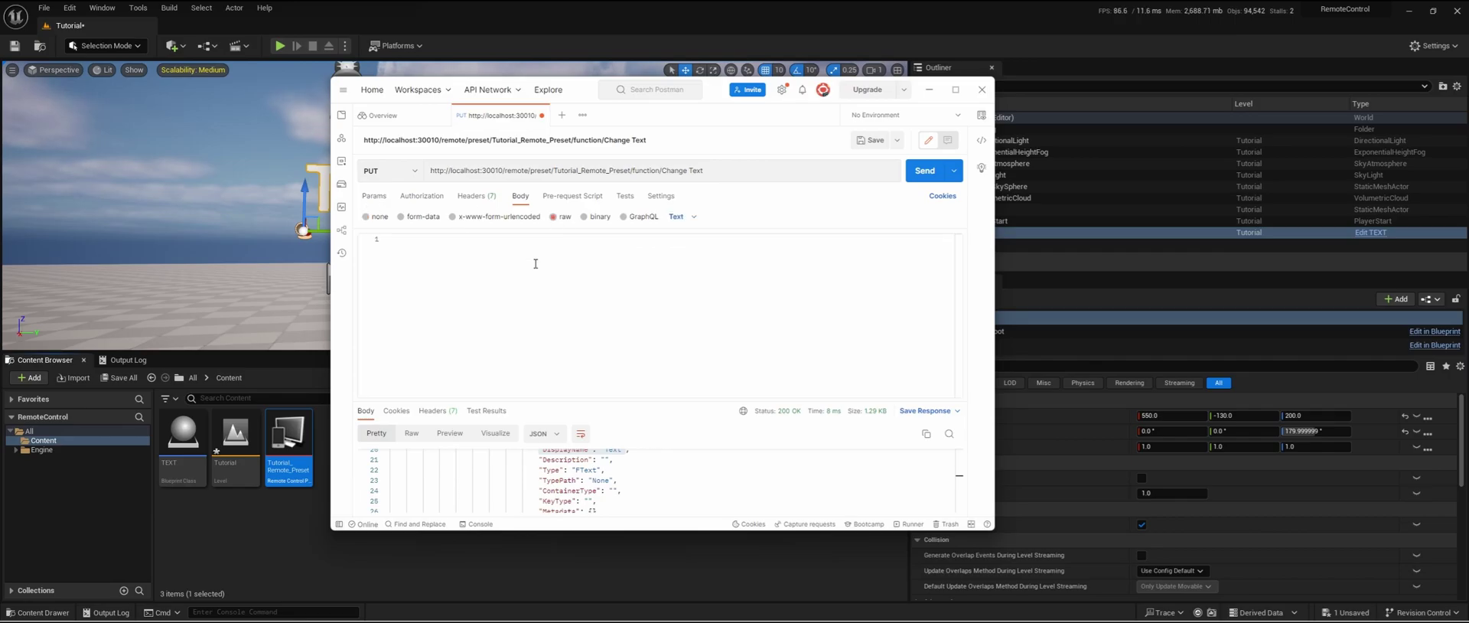
click(464, 258)
text({"Param)
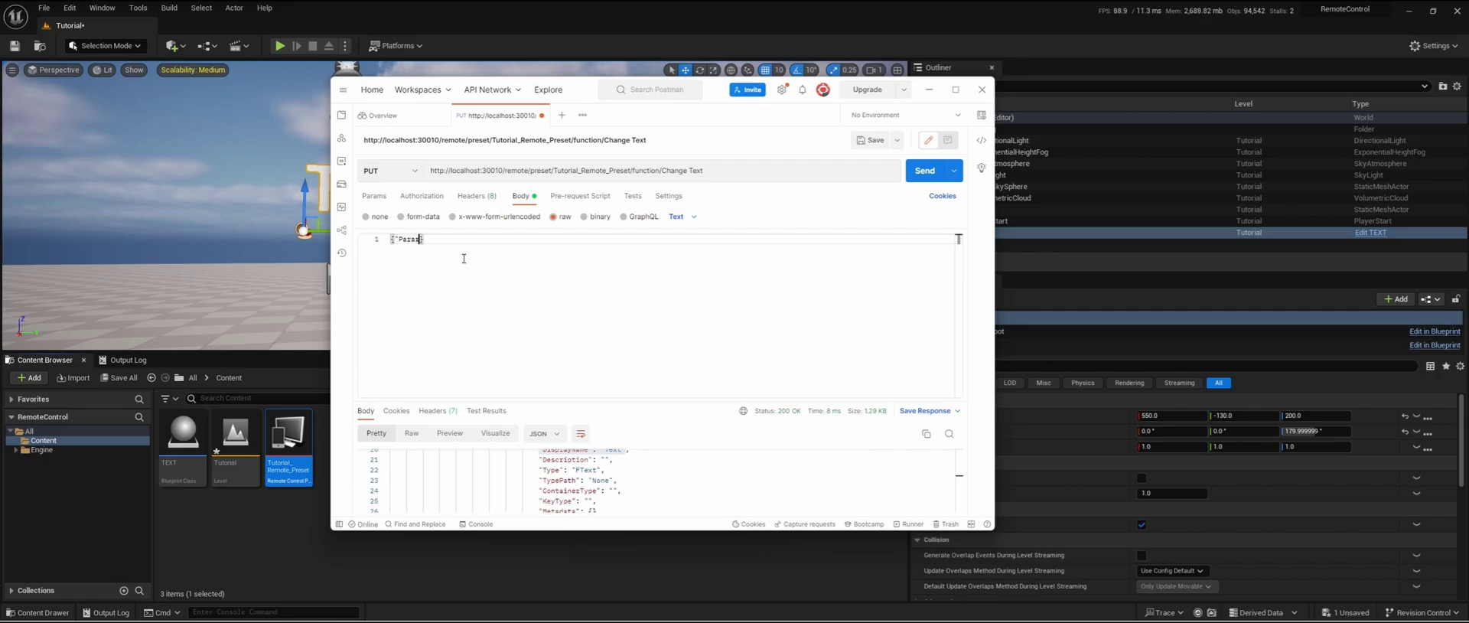
key(BackSpace)
text(meters")
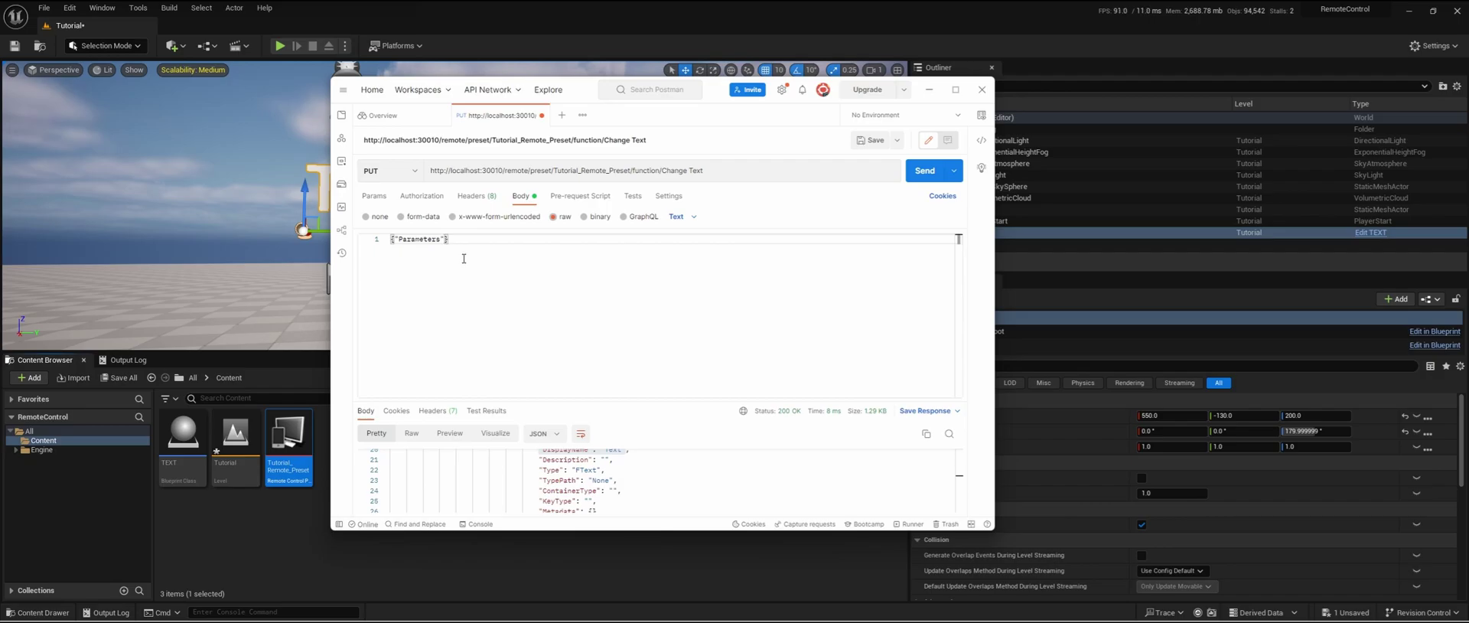
text(:)
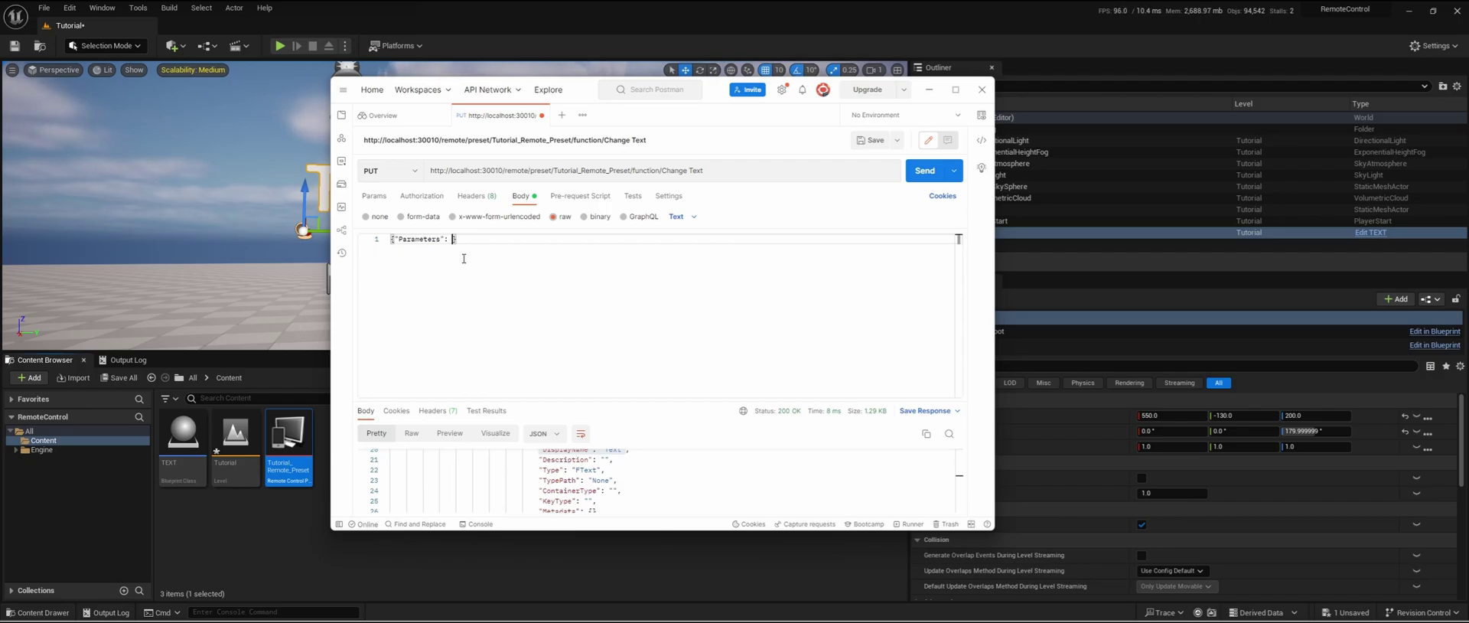
Add Text "This is a text send through HTTP" and Text2 "This is a 2nd text" inside Parameters.
text({)
key(Return)
text("Text" )
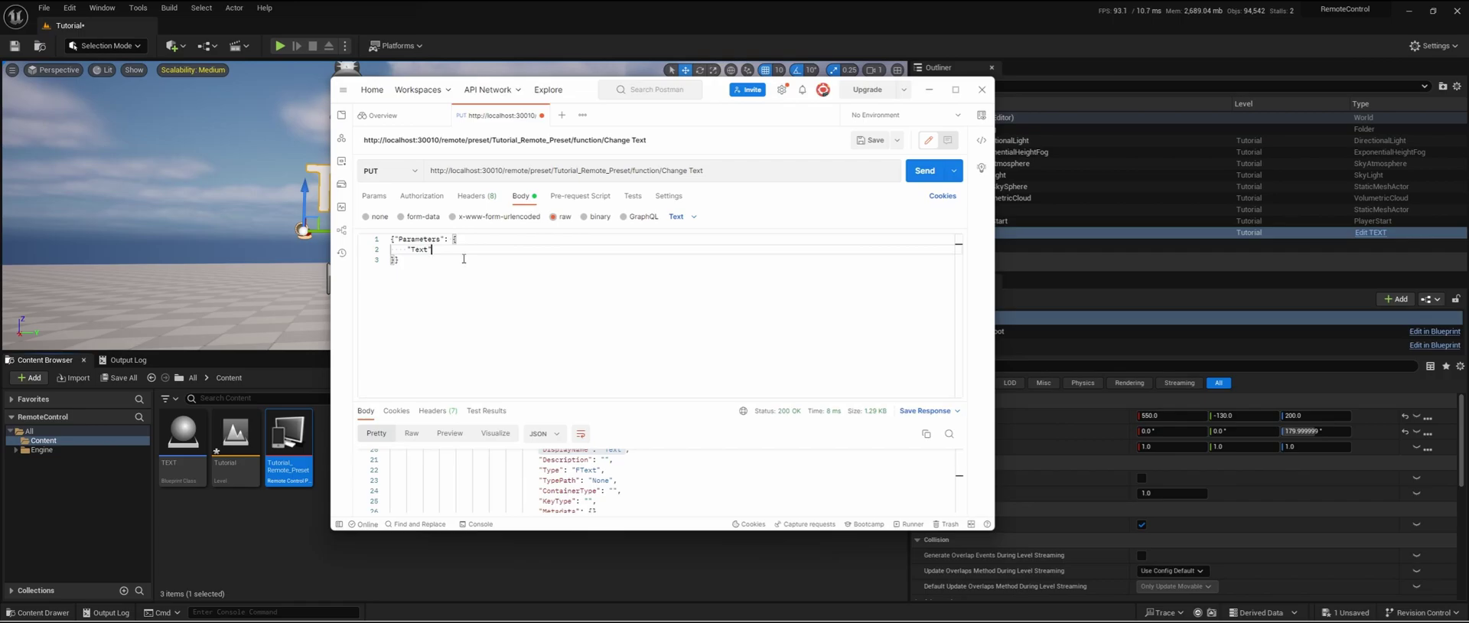
text(:)
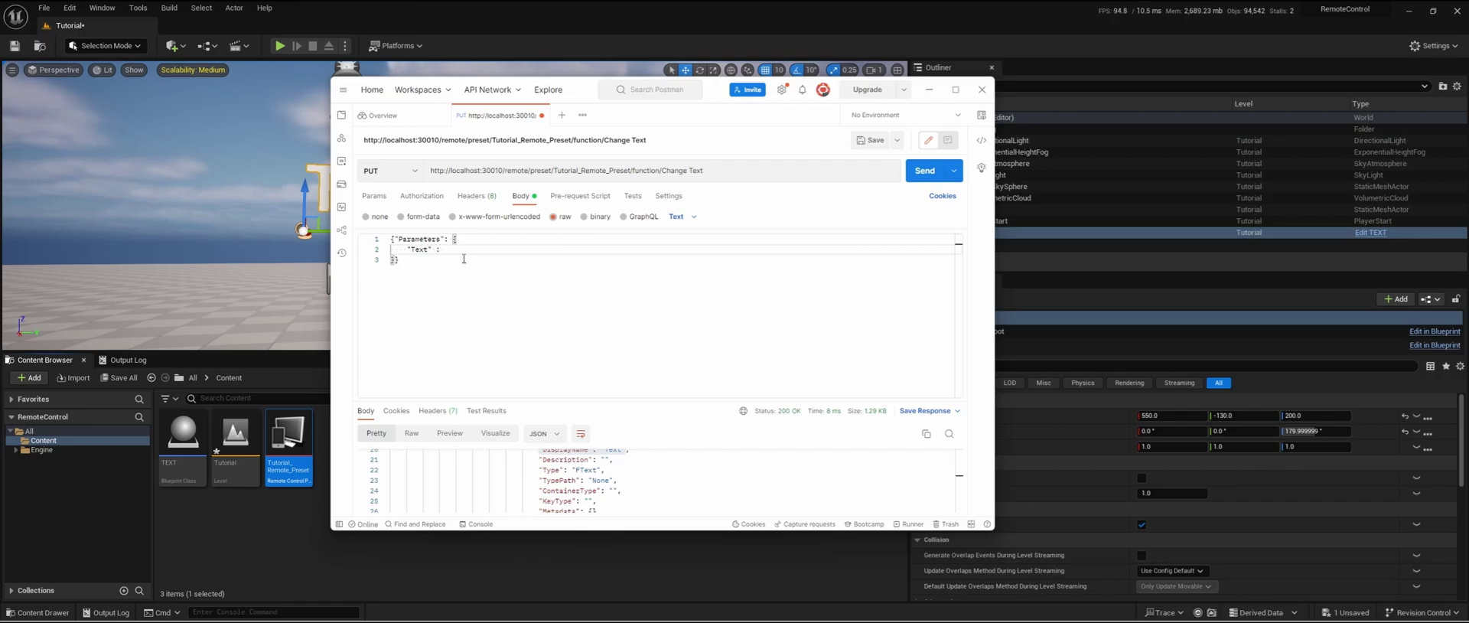
text( "This is a text se)
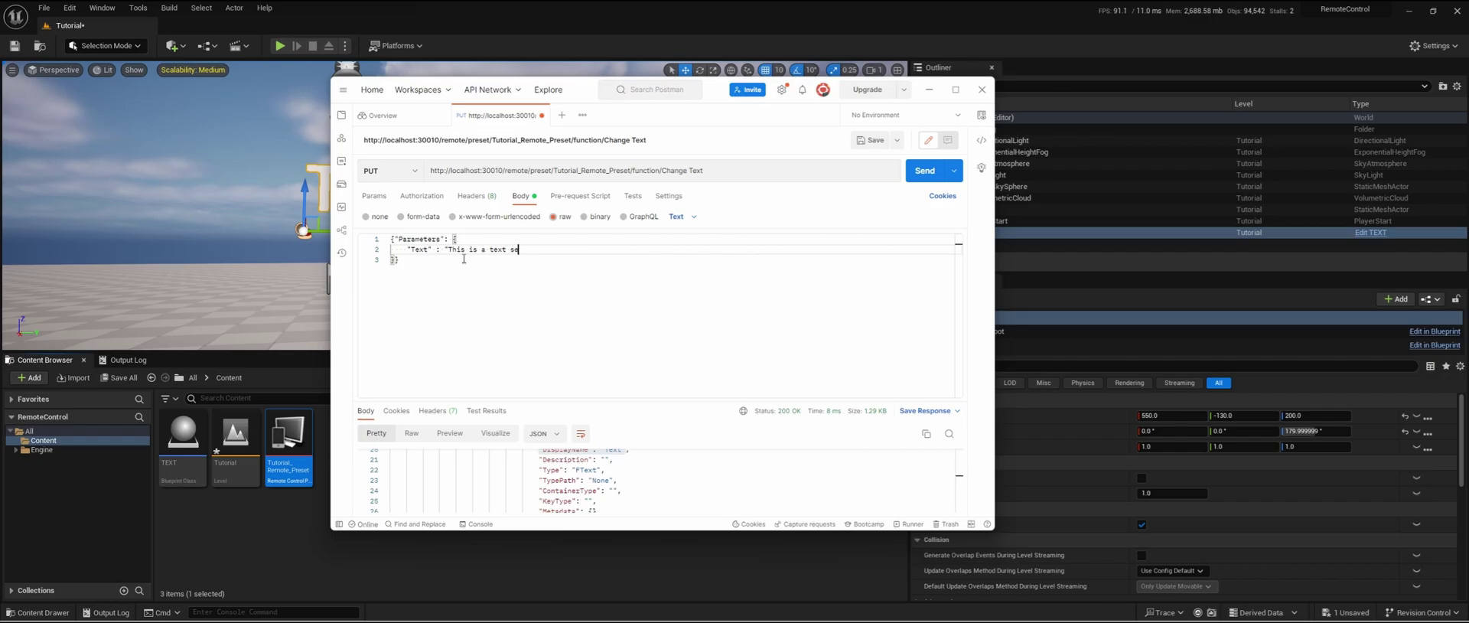
text(nd through HTTP",)
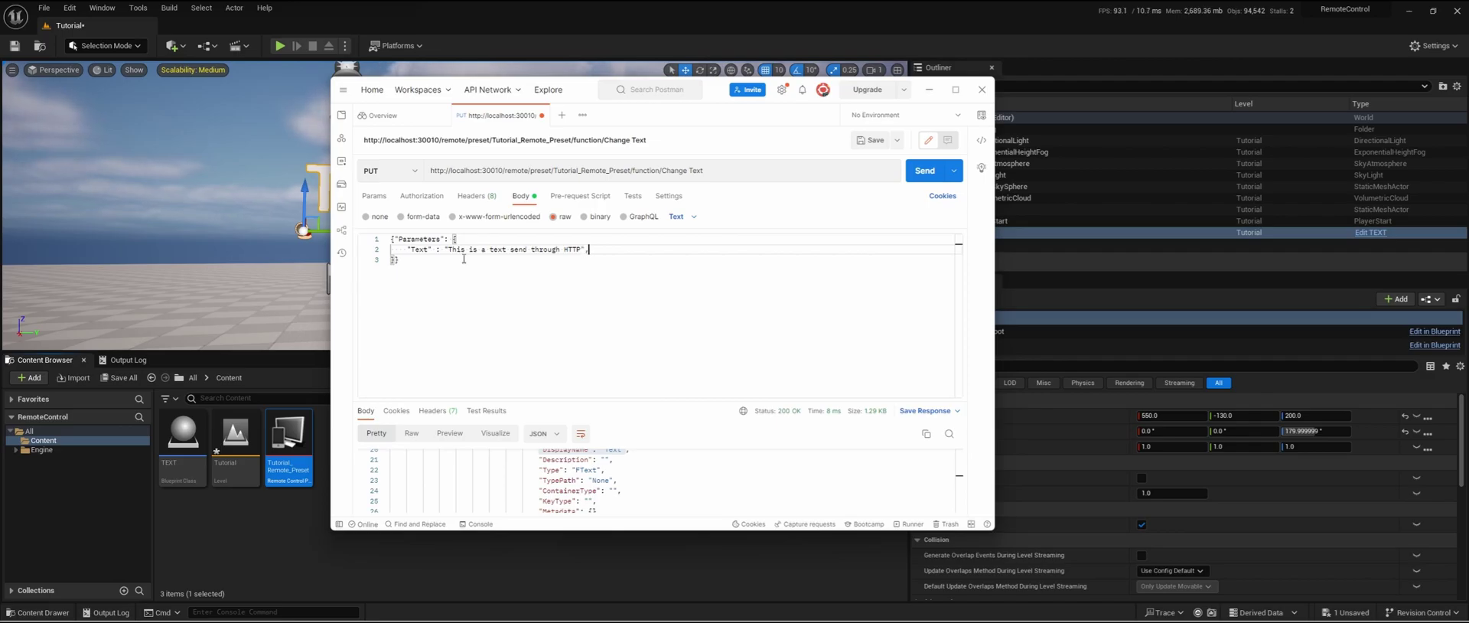
key(Return)
text("Text)
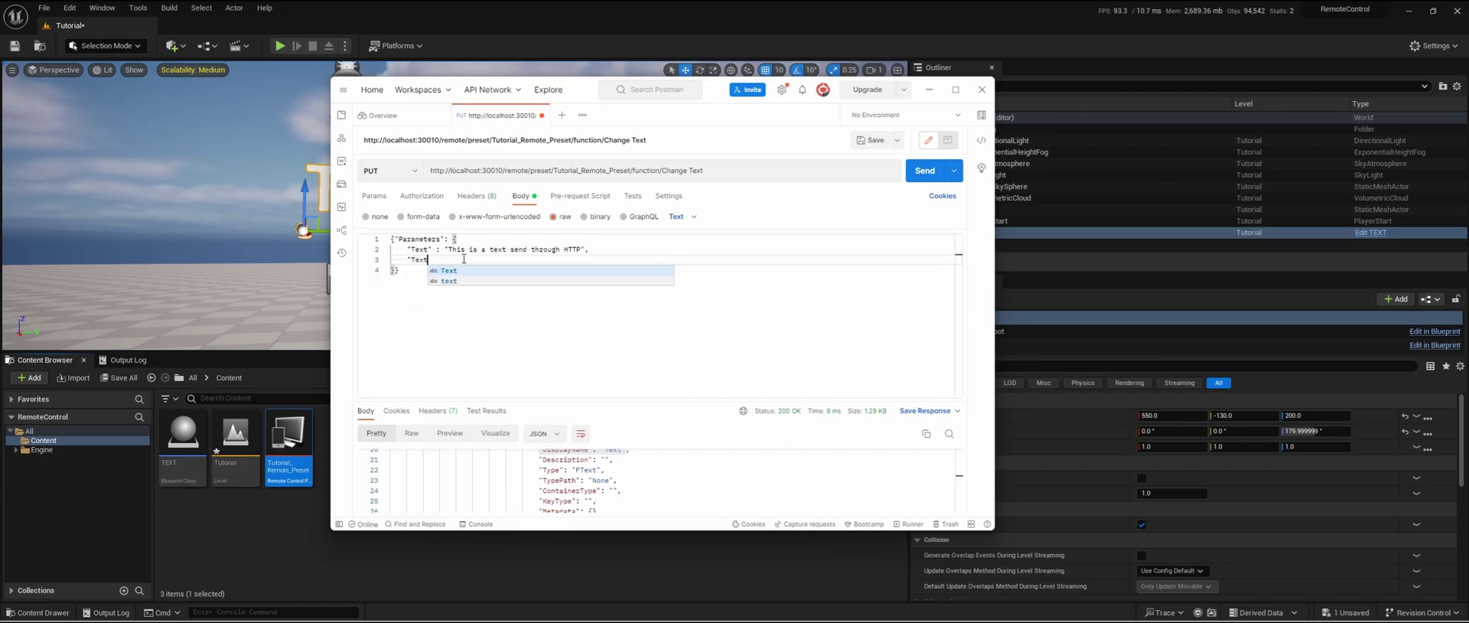
text(2")
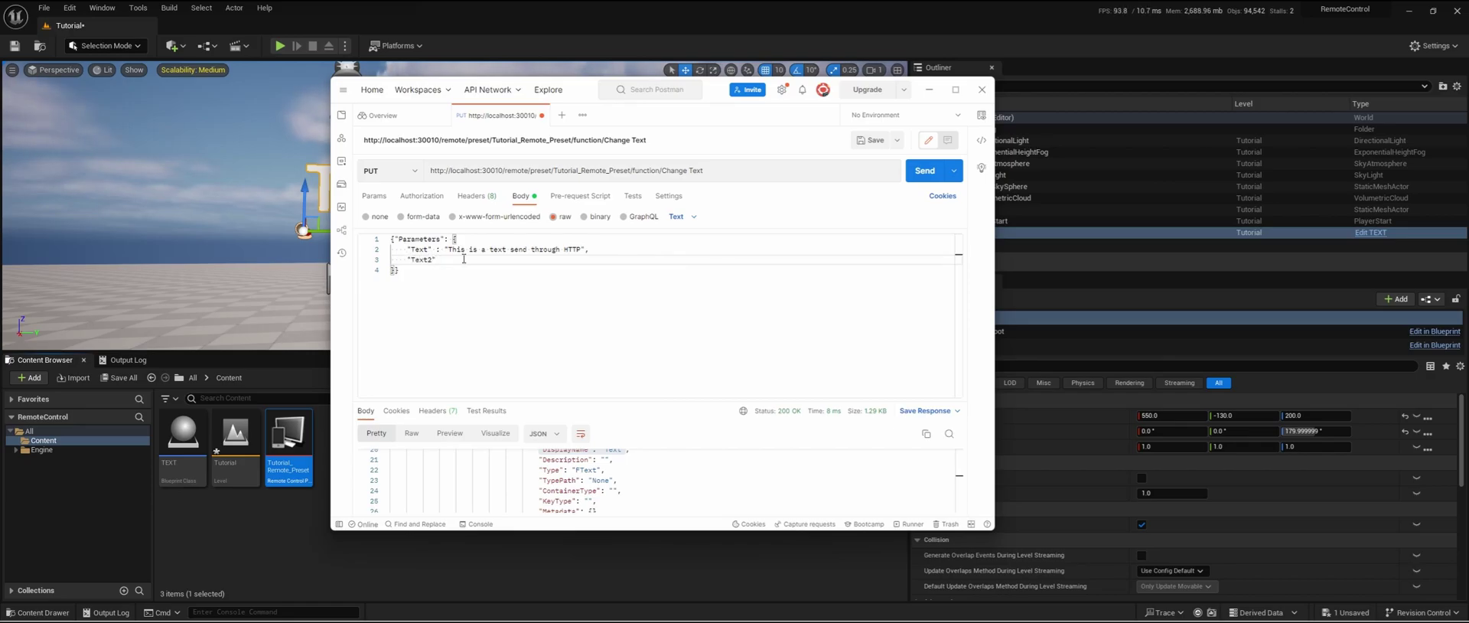
text( : "This is a 2nd Text)
key(BackSpace)
key(BackSpace)
key(BackSpace)
key(BackSpace)
text(text)
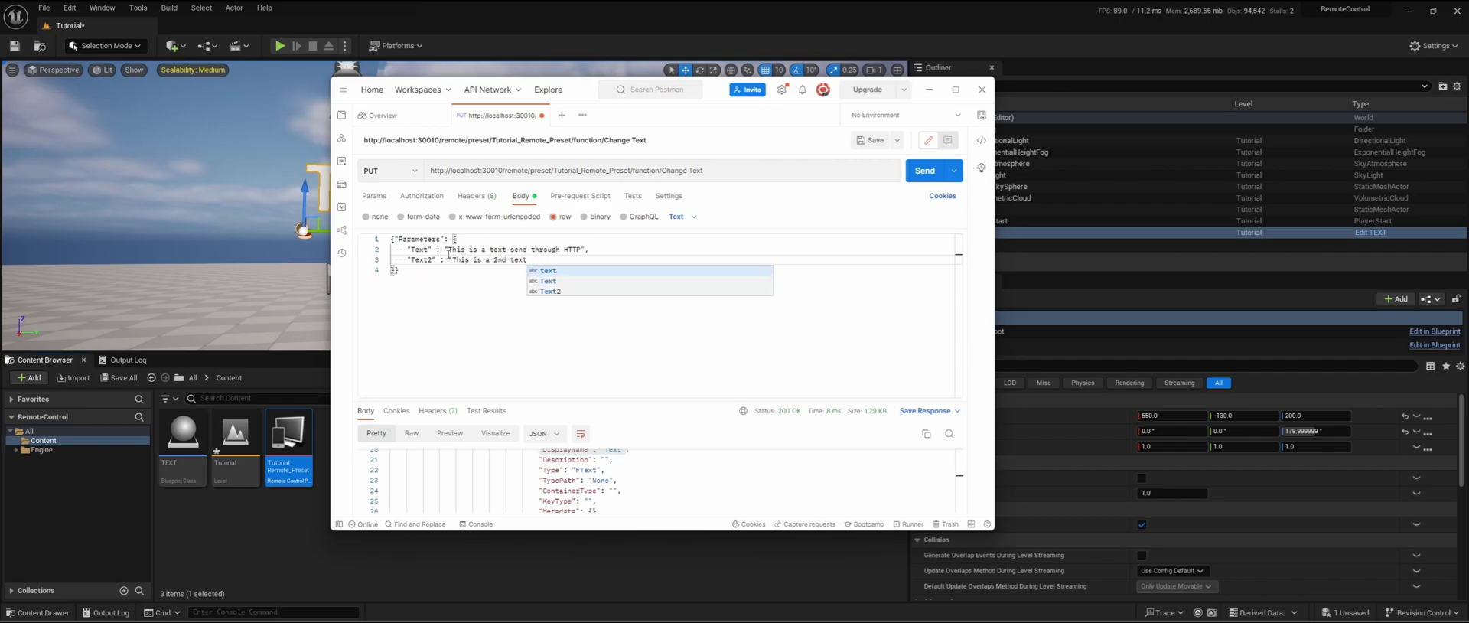
text(")
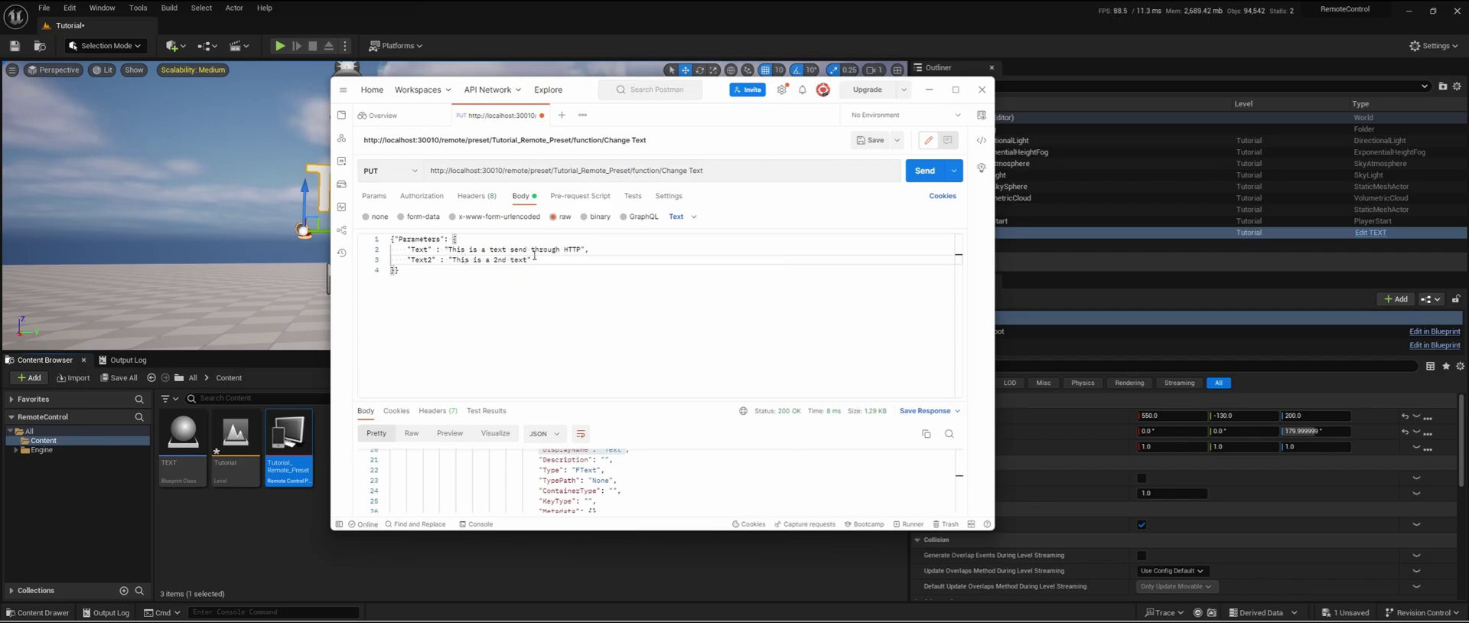
Remove the Text2 line and append "GenerateTransaction" : true after the Parameters block.
drag(534, 260, 407, 259)
key(BackSpace)
key(BackSpace)
key(BackSpace)
click(472, 279)
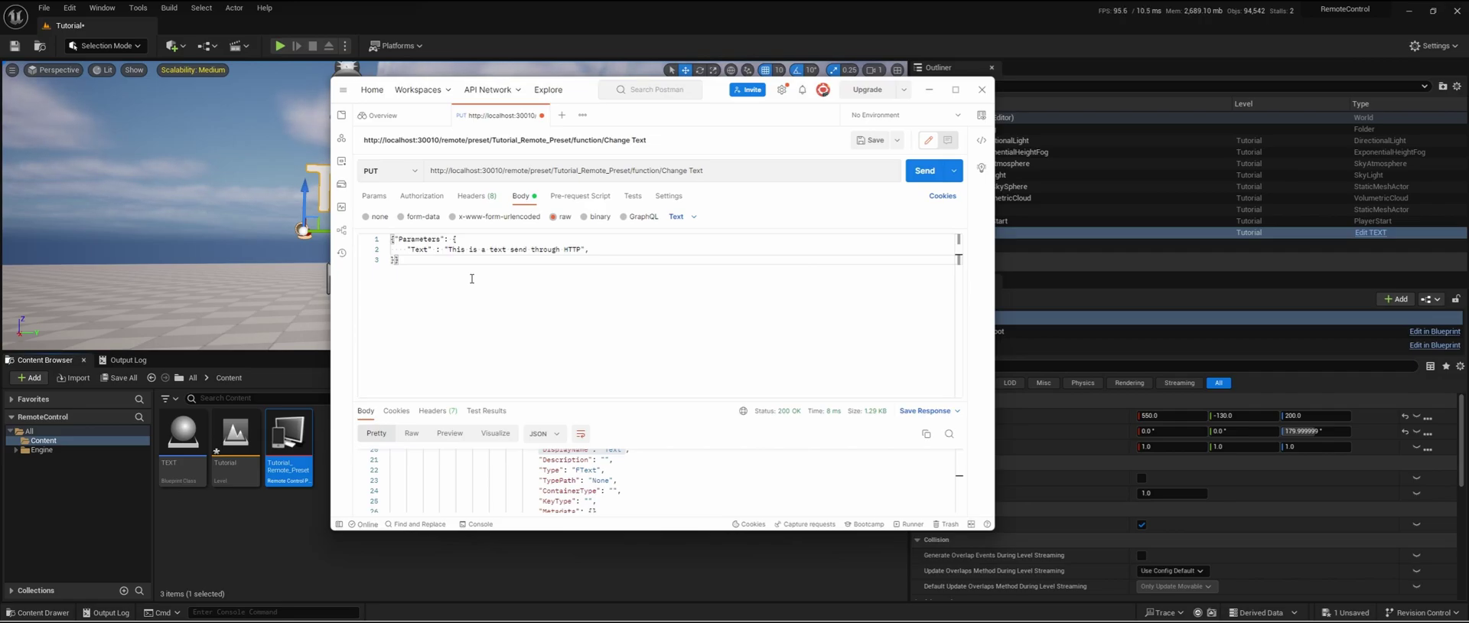
text(, "GenerateTe)
text(ansaction" : tru)
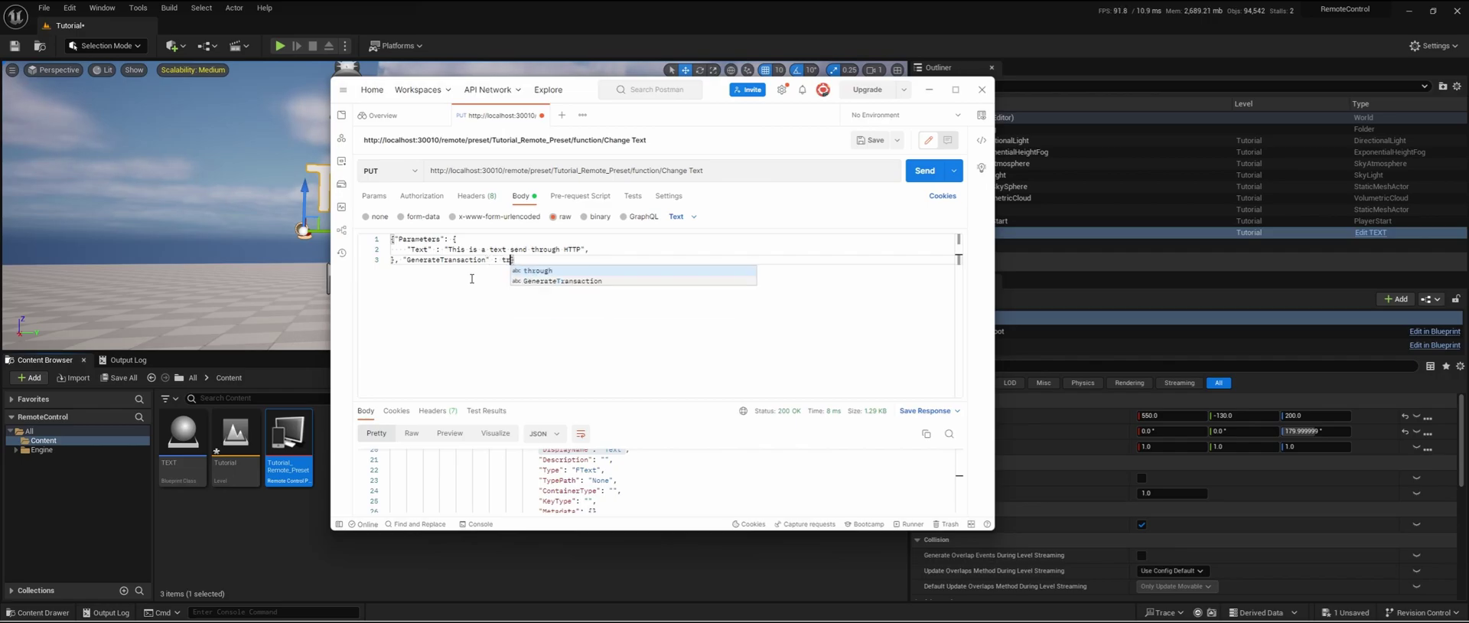
text(e)
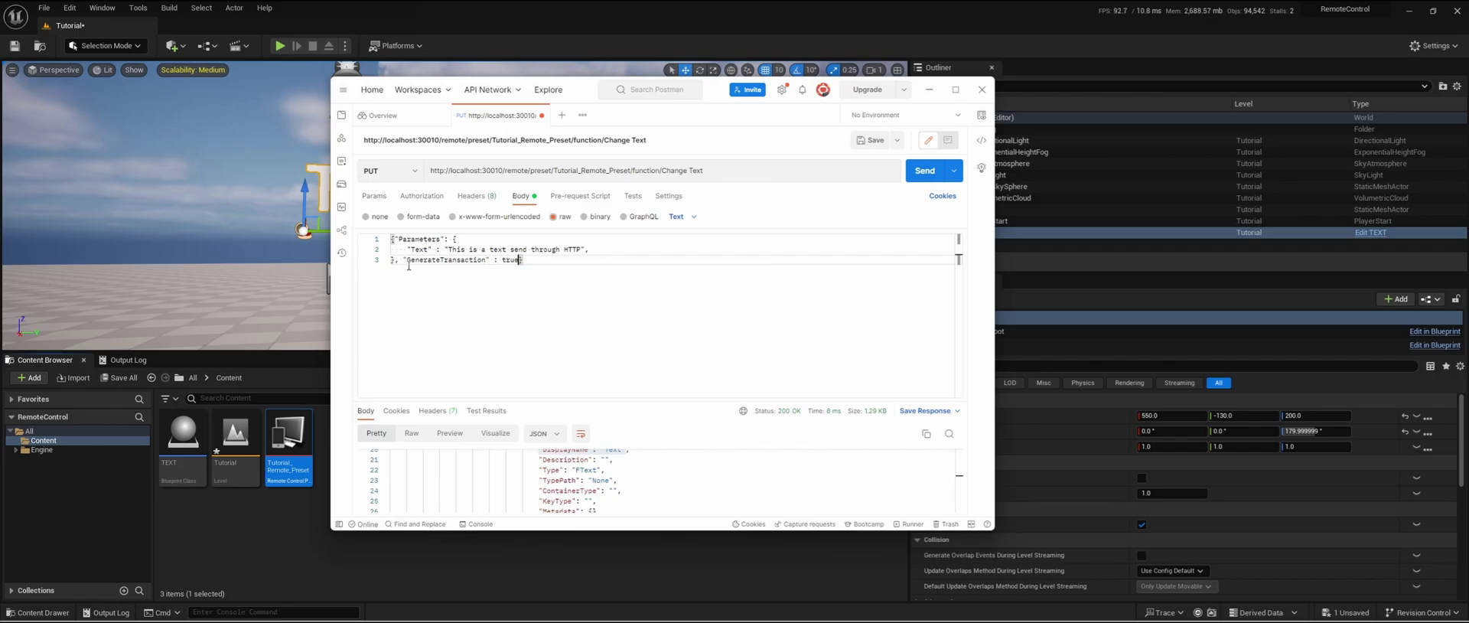
click(408, 260)
click(531, 260)
key(ctrl+a)
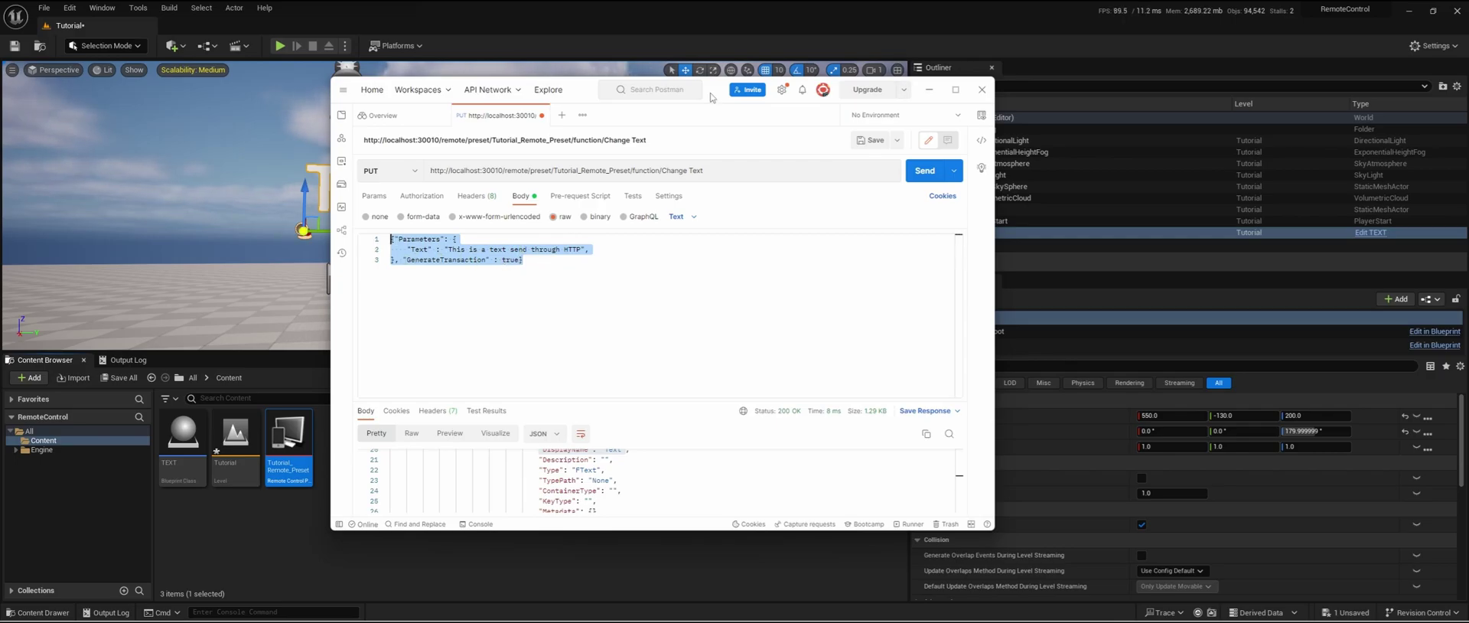
drag(586, 93, 477, 299)
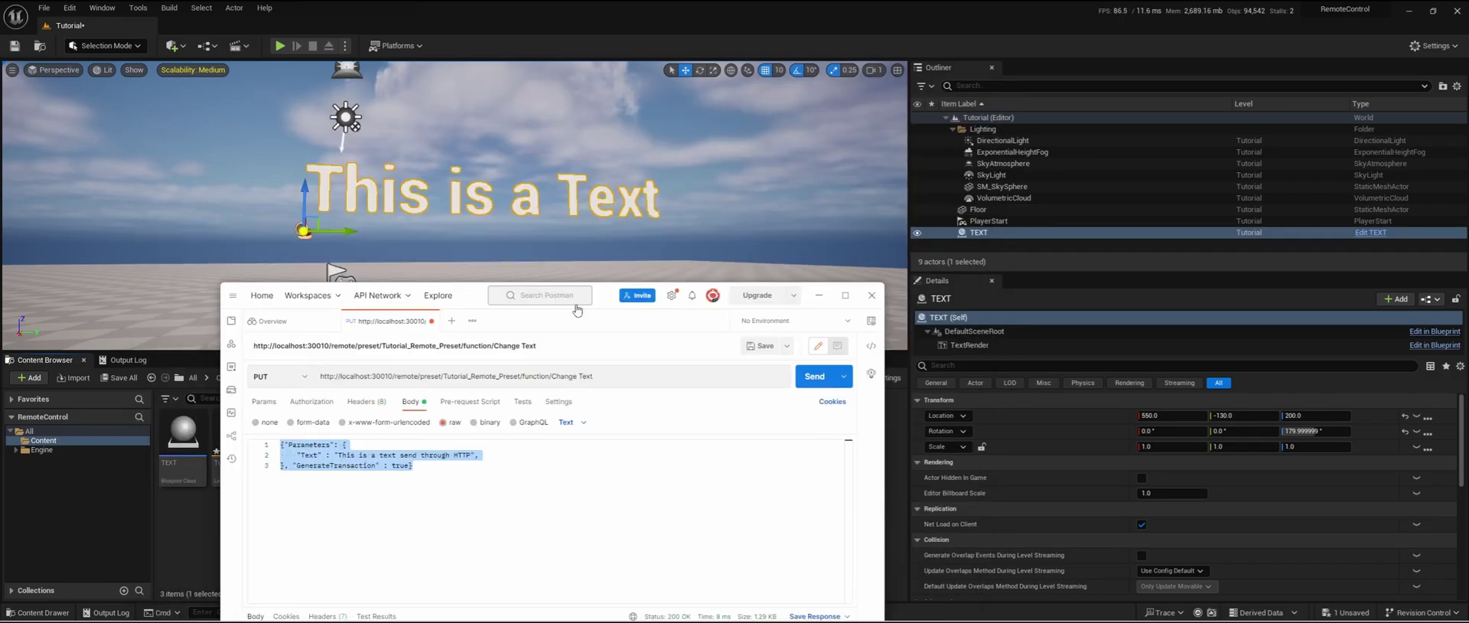
Send the request, remove the stray comma after the Text value, and resend for 200 OK.
click(815, 378)
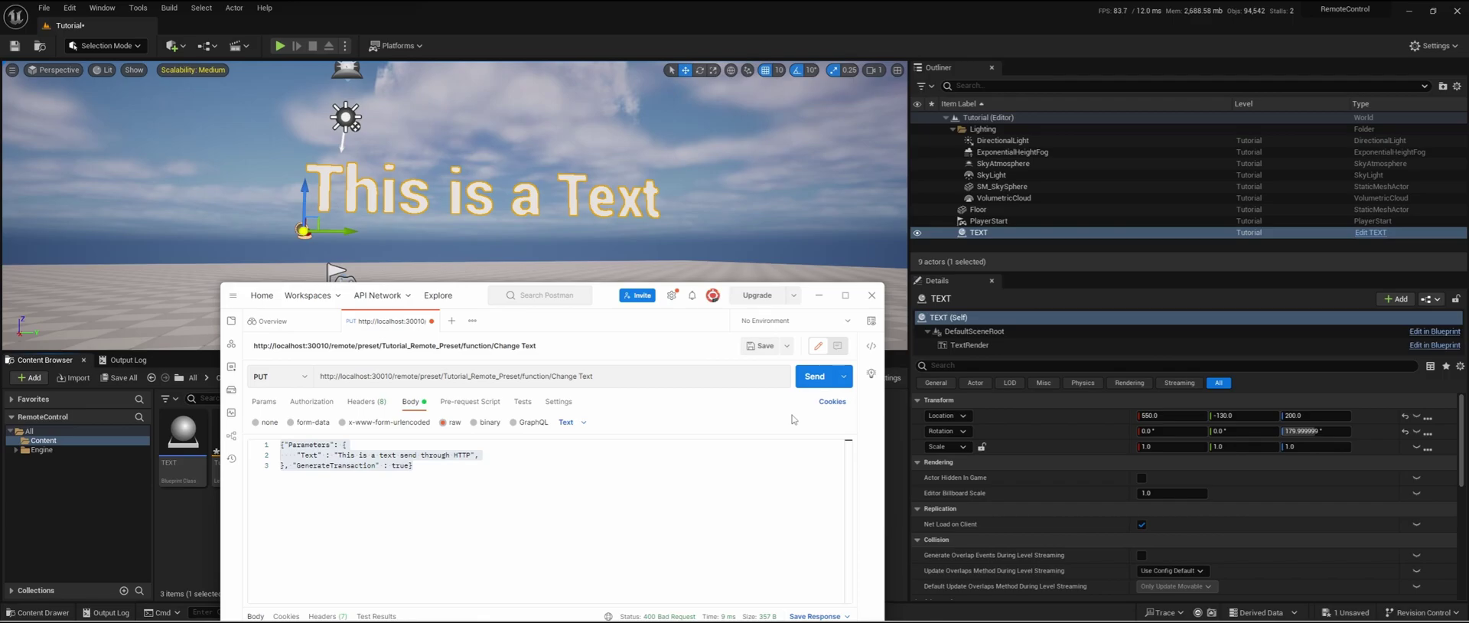
drag(606, 300, 696, 124)
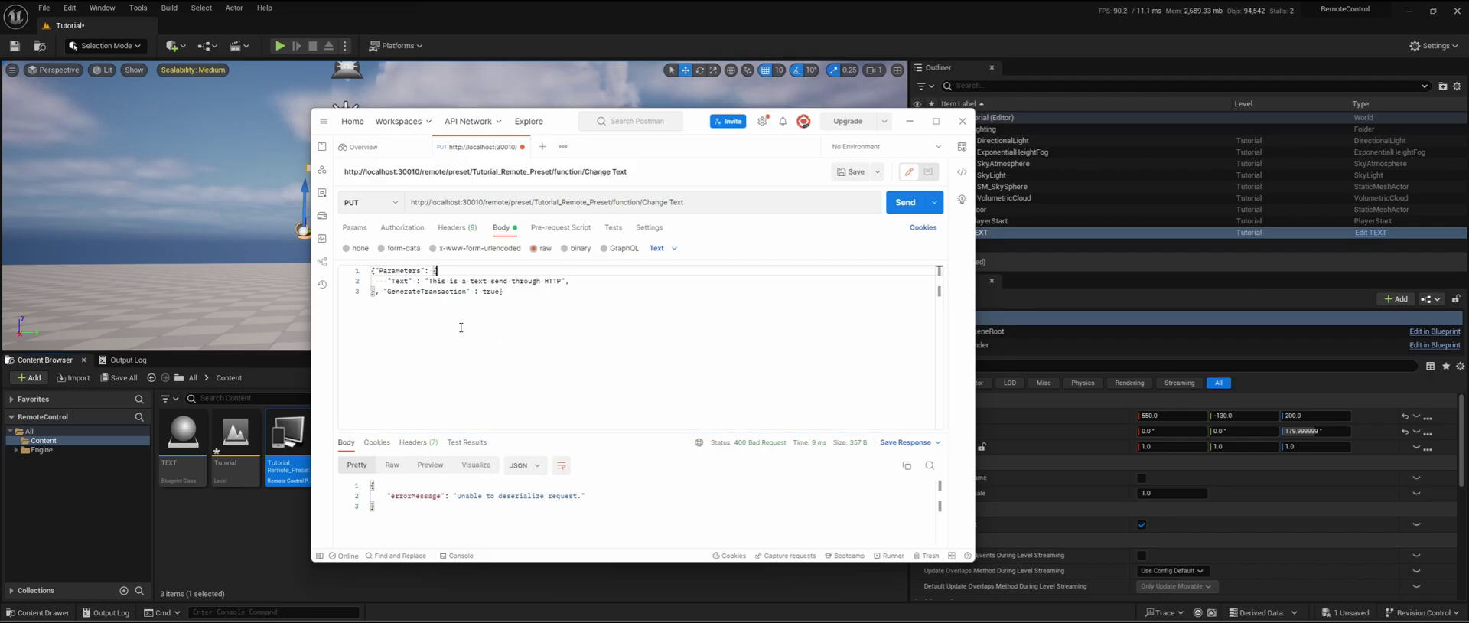
click(567, 281)
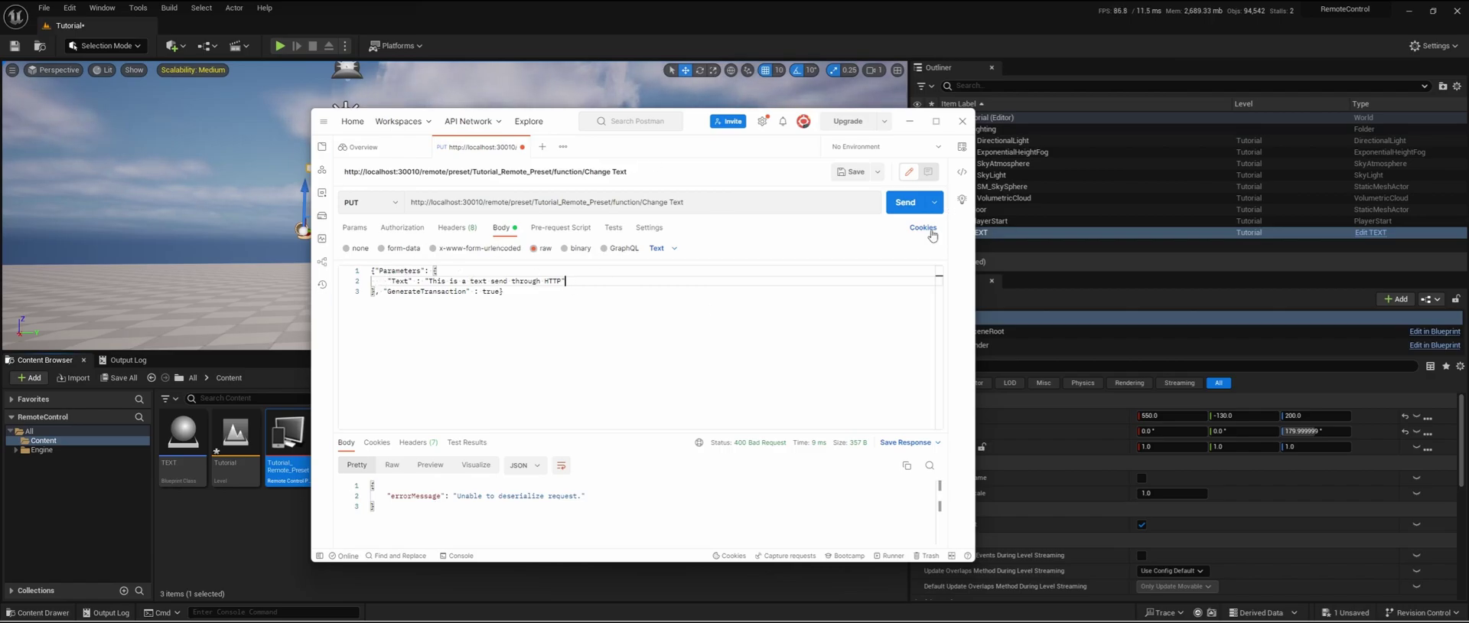
click(908, 207)
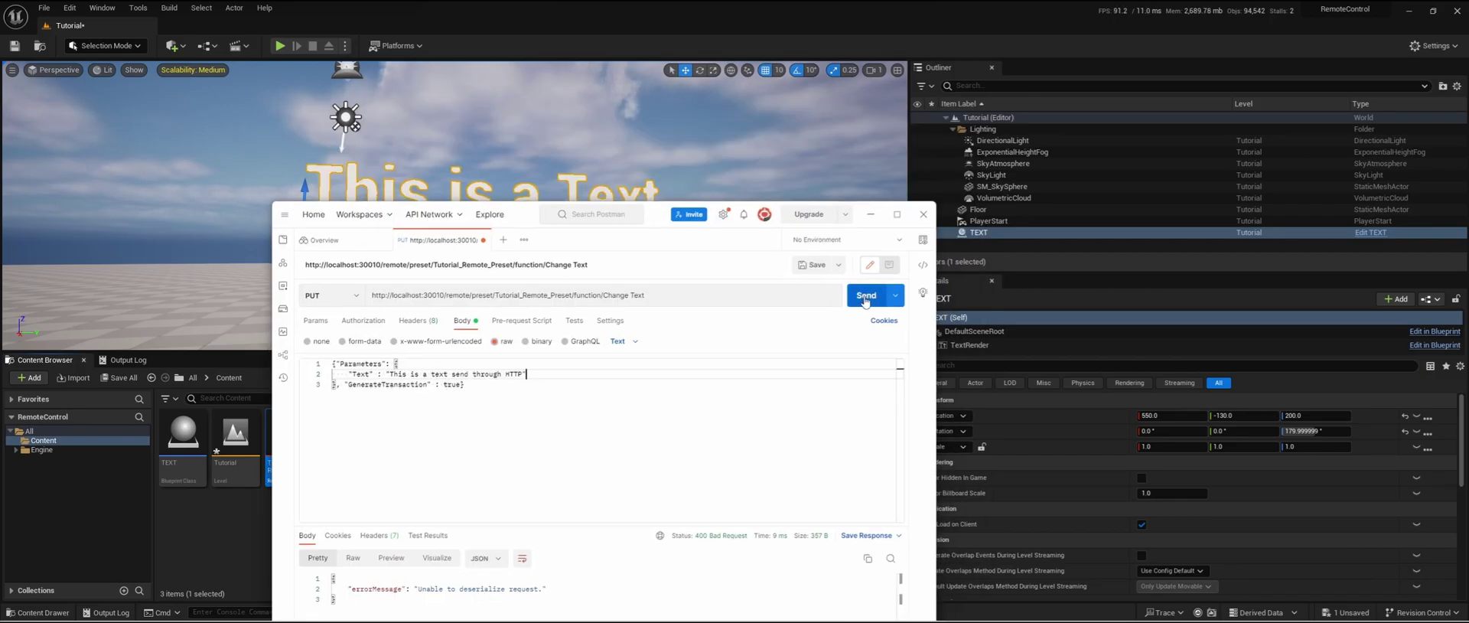
click(866, 299)
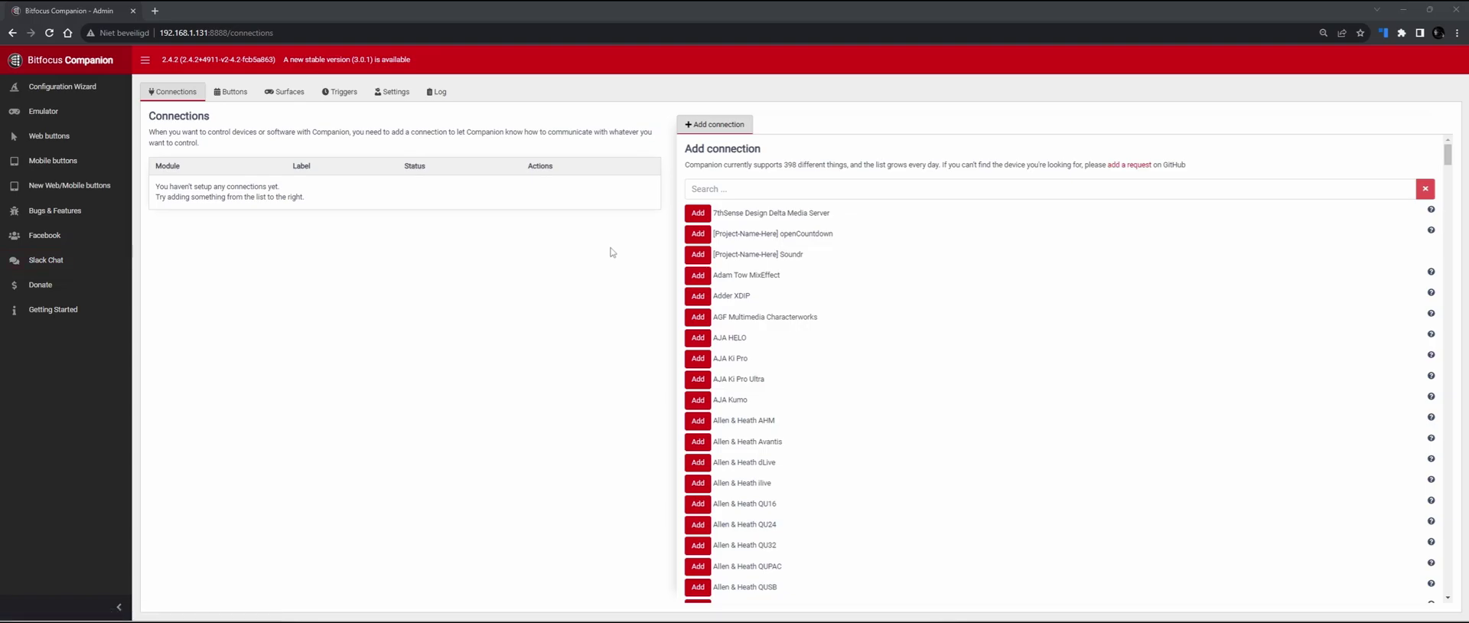
Search connections for "htt" and add Generic HTTP Requests.
click(739, 185)
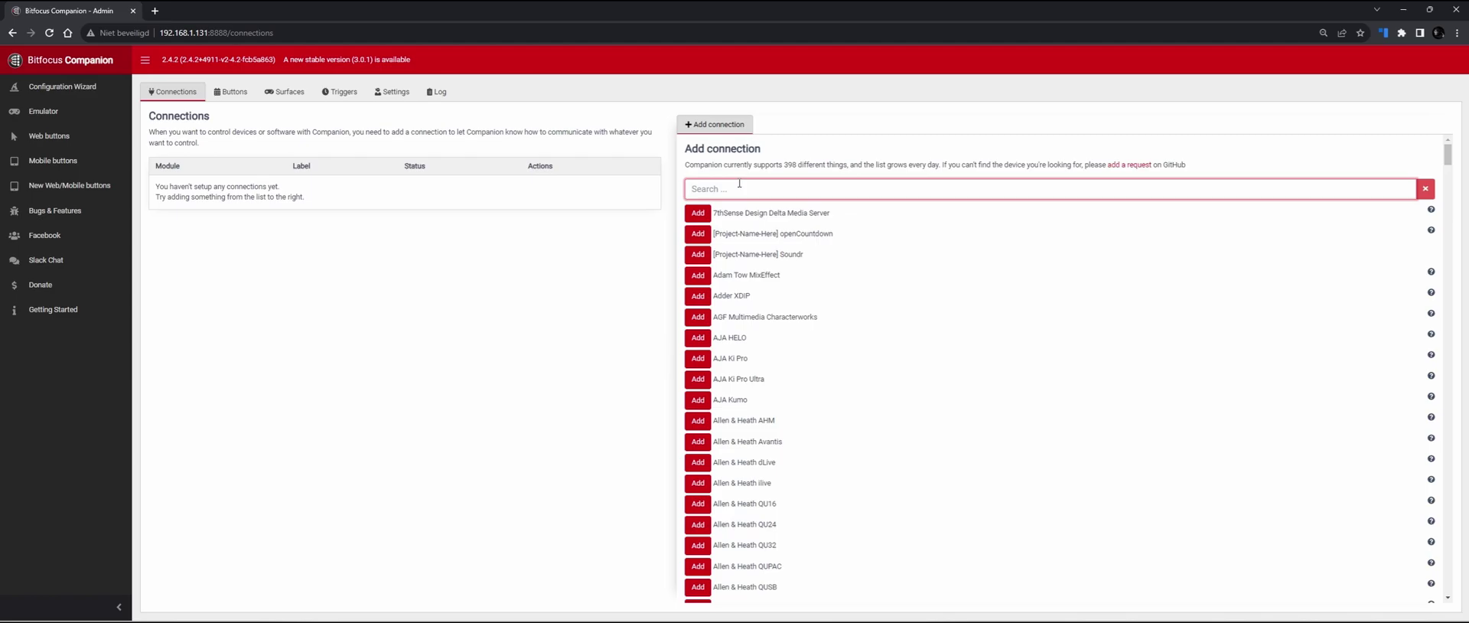
text(htt)
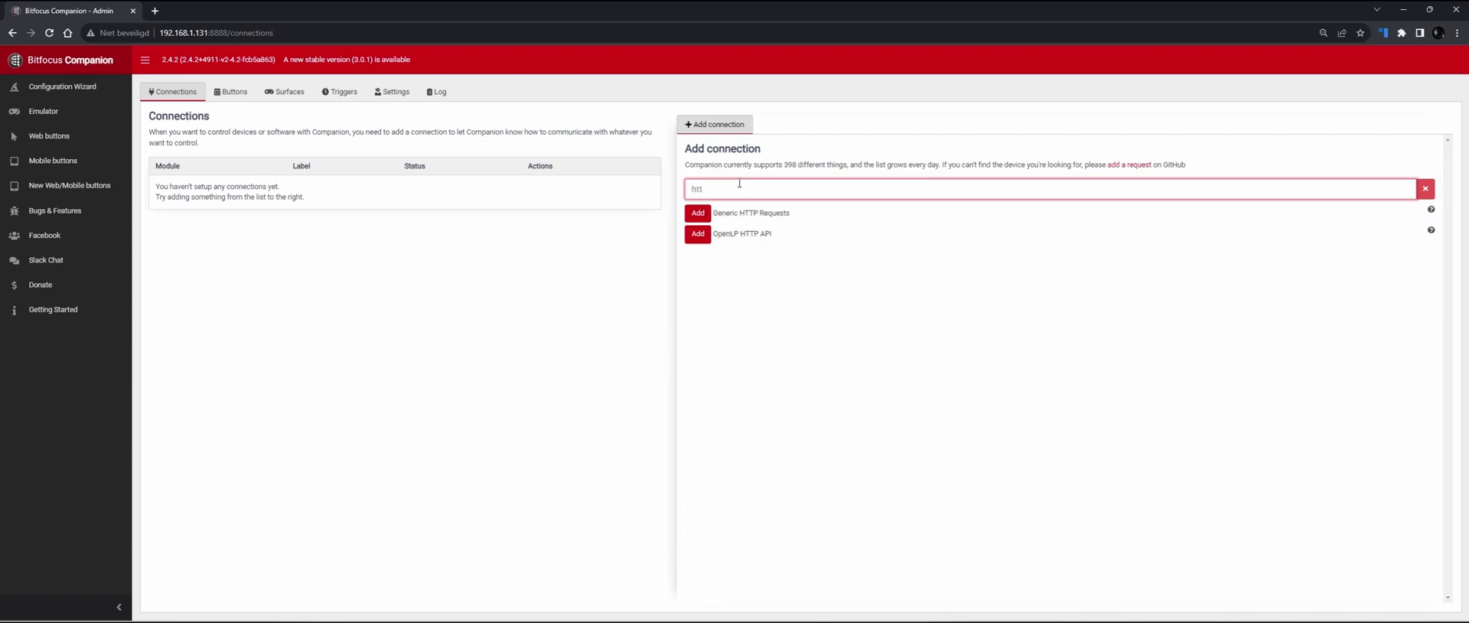
click(698, 213)
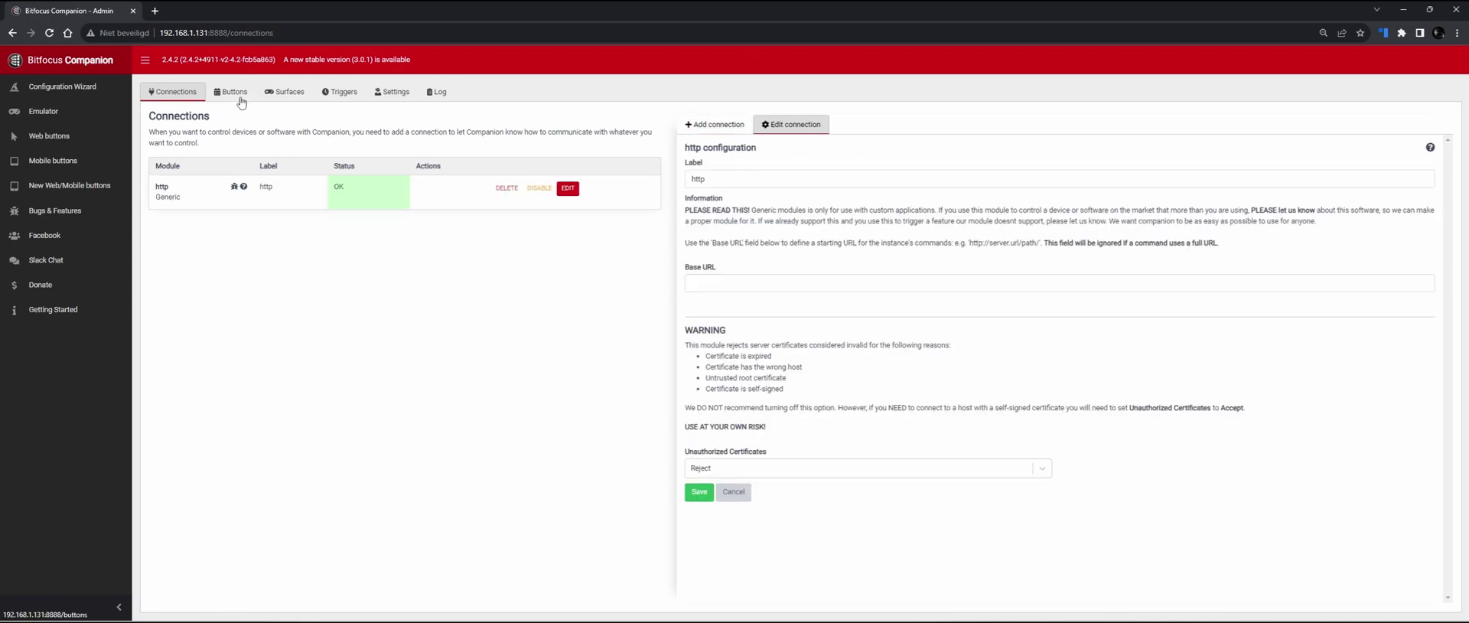
click(779, 283)
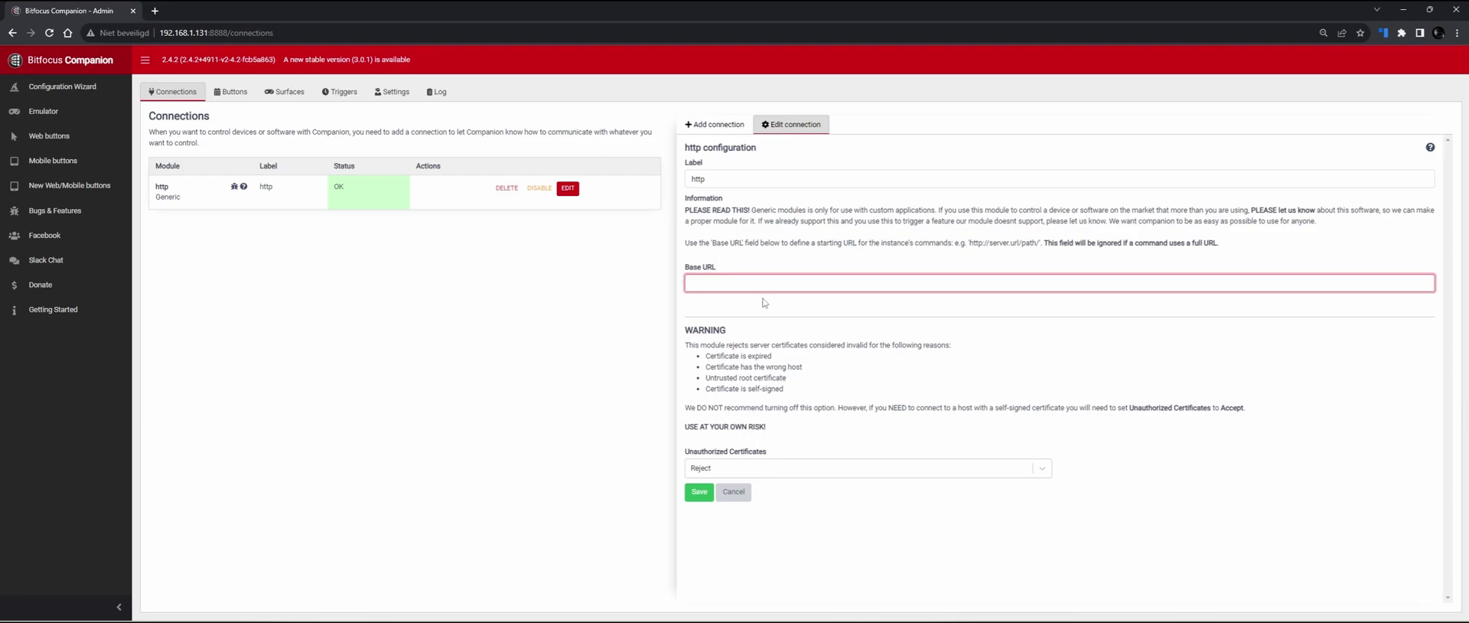
click(239, 609)
drag(652, 380, 692, 179)
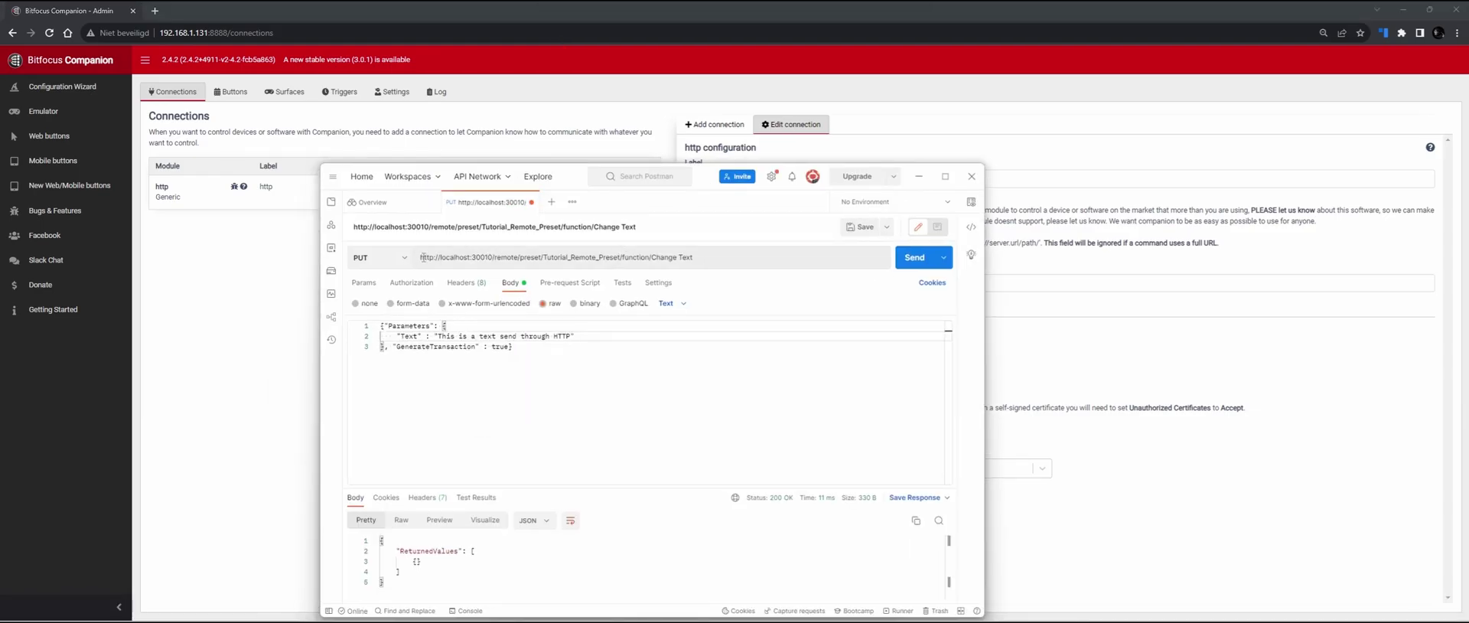
drag(421, 257, 623, 257)
key(ctrl+c)
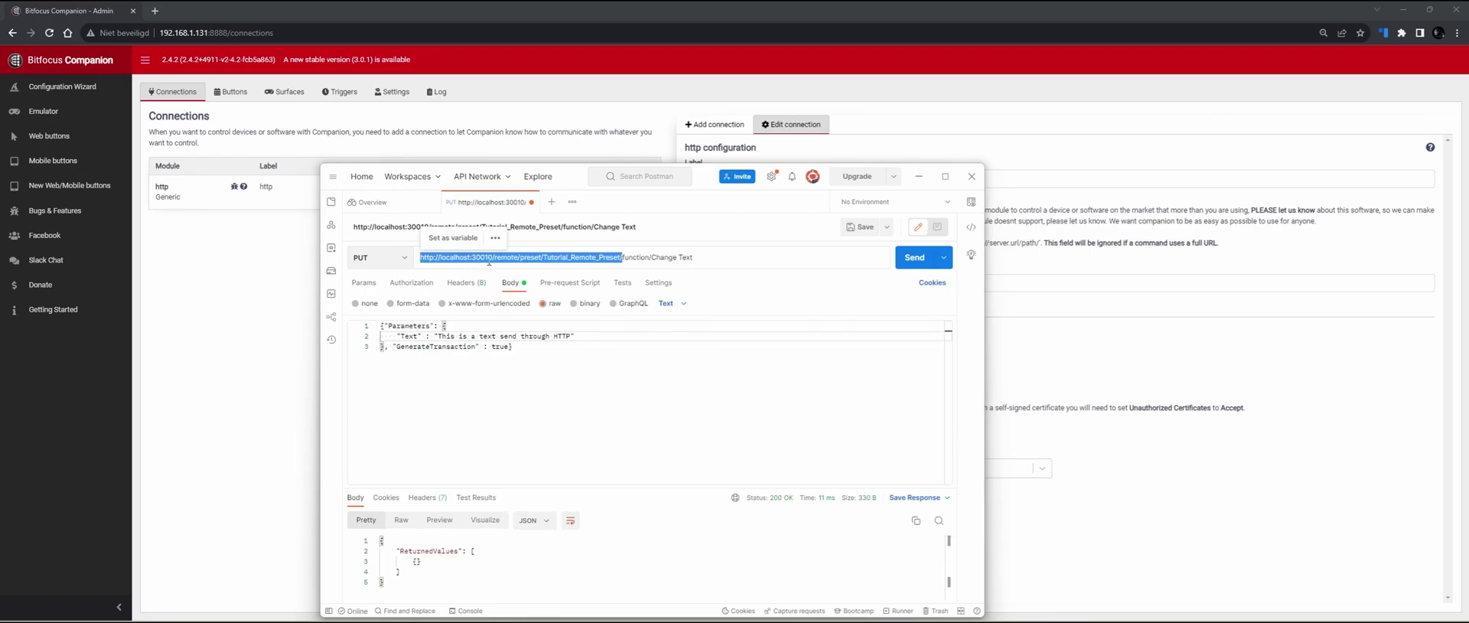
click(1085, 119)
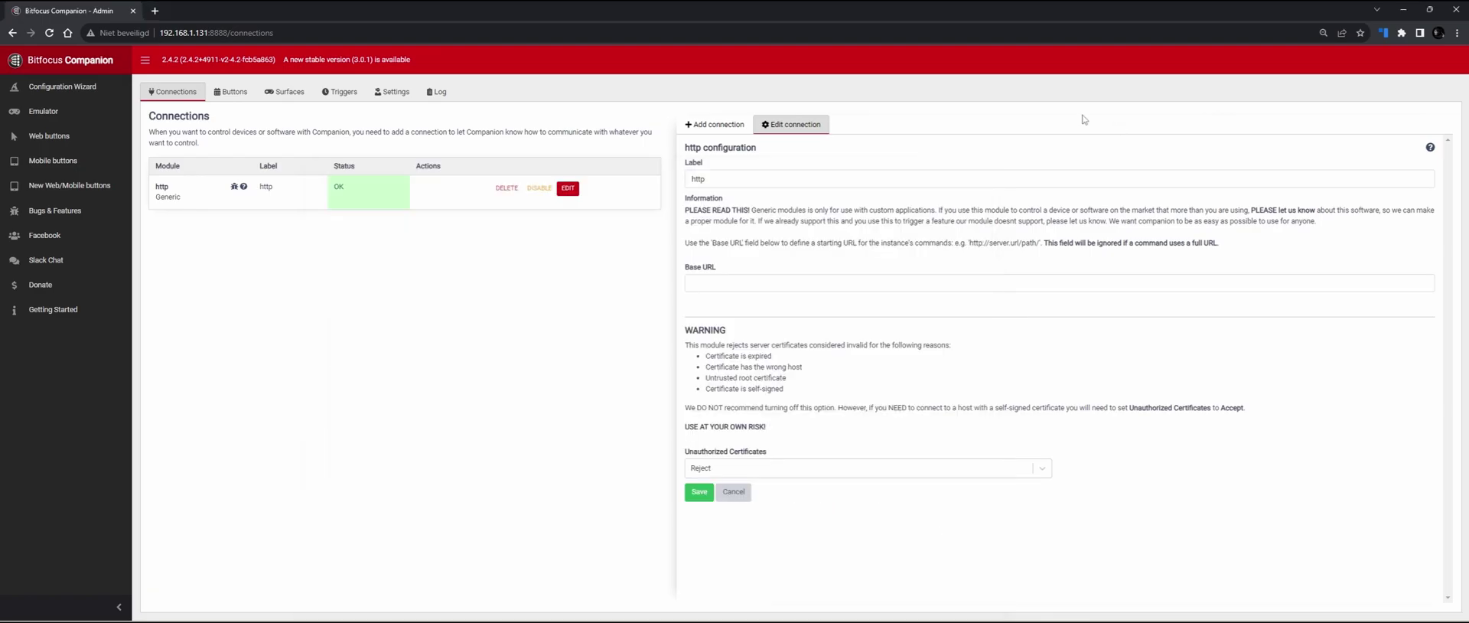
click(737, 177)
click(710, 291)
key(ctrl+v)
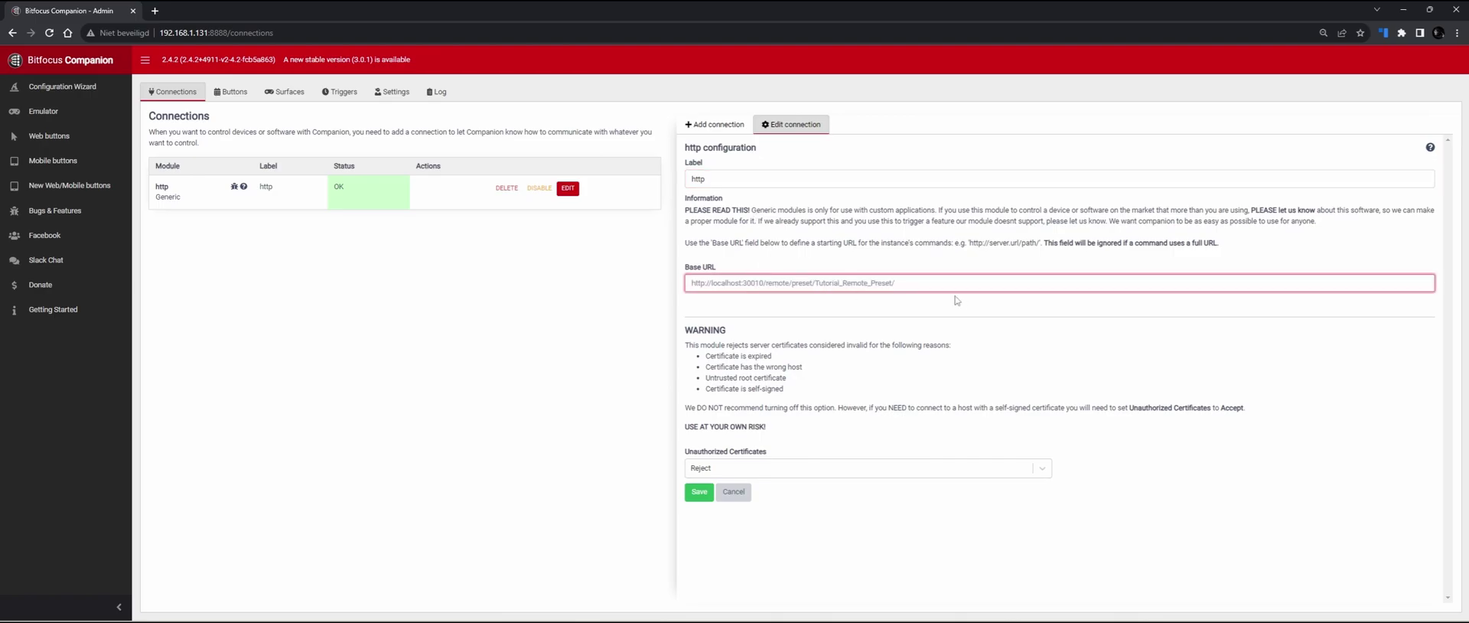
Label the connection "Unreal Engine" and accept unauthorized certificates.
key(shift+Tab)
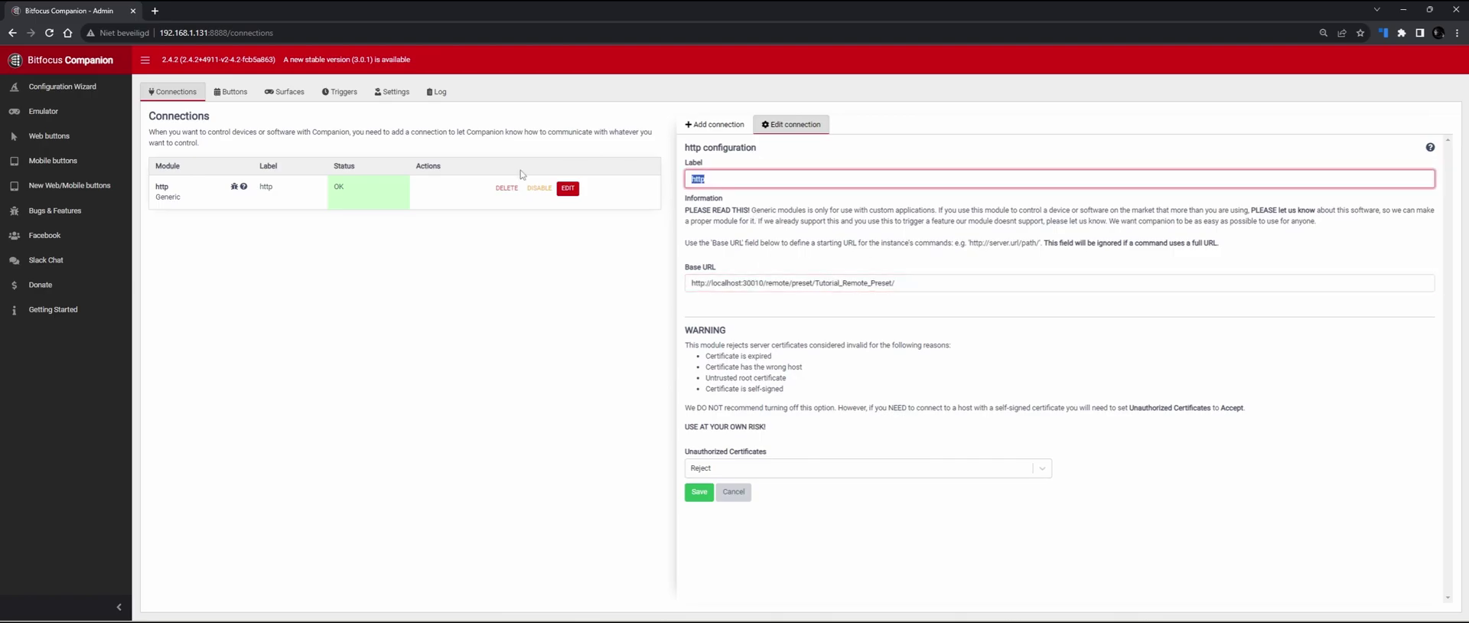
text(Unreal Engine)
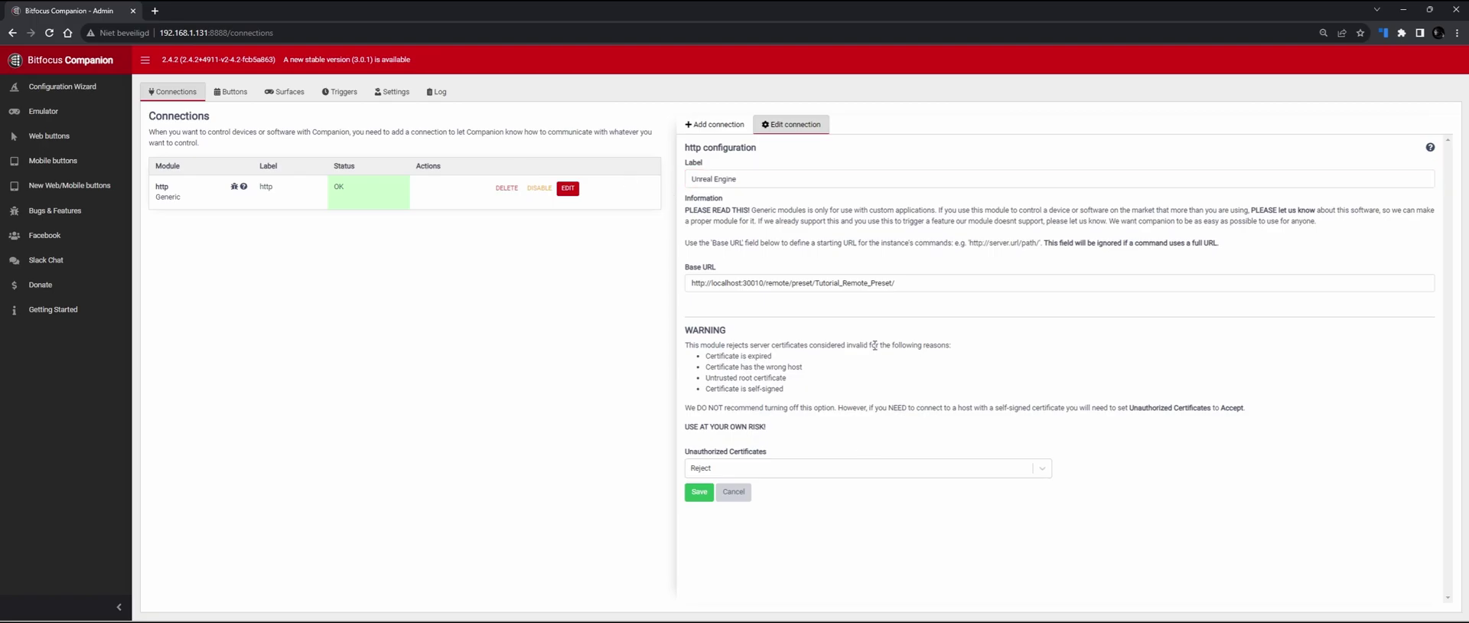
click(833, 468)
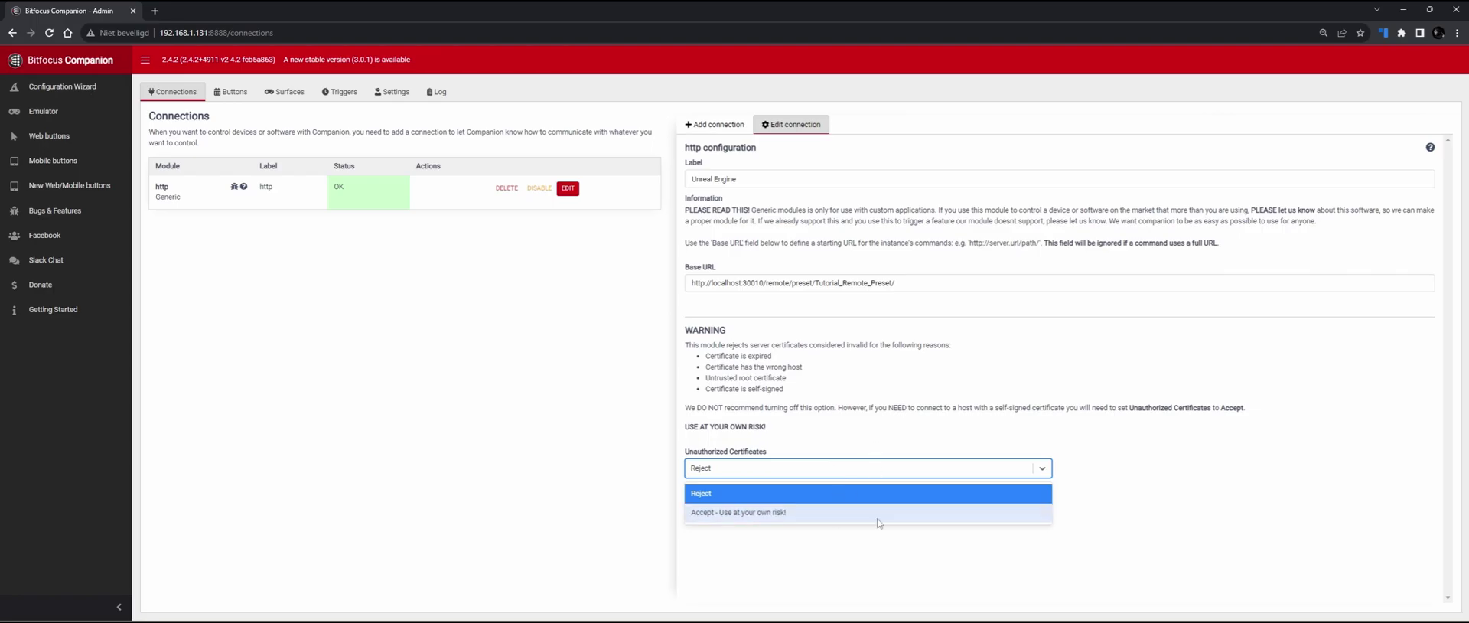
click(770, 512)
Save the connection, then make button 1.2 a regular button labelled "Change Text".
click(698, 494)
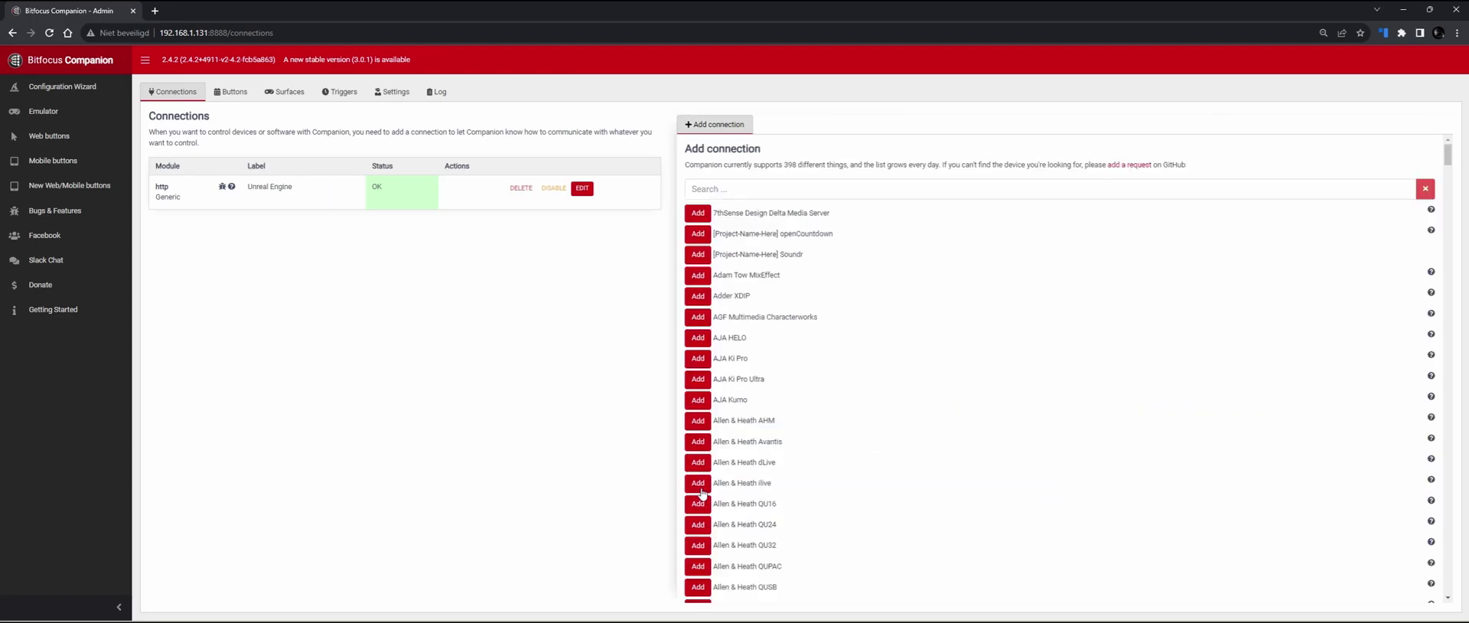
click(231, 91)
click(723, 157)
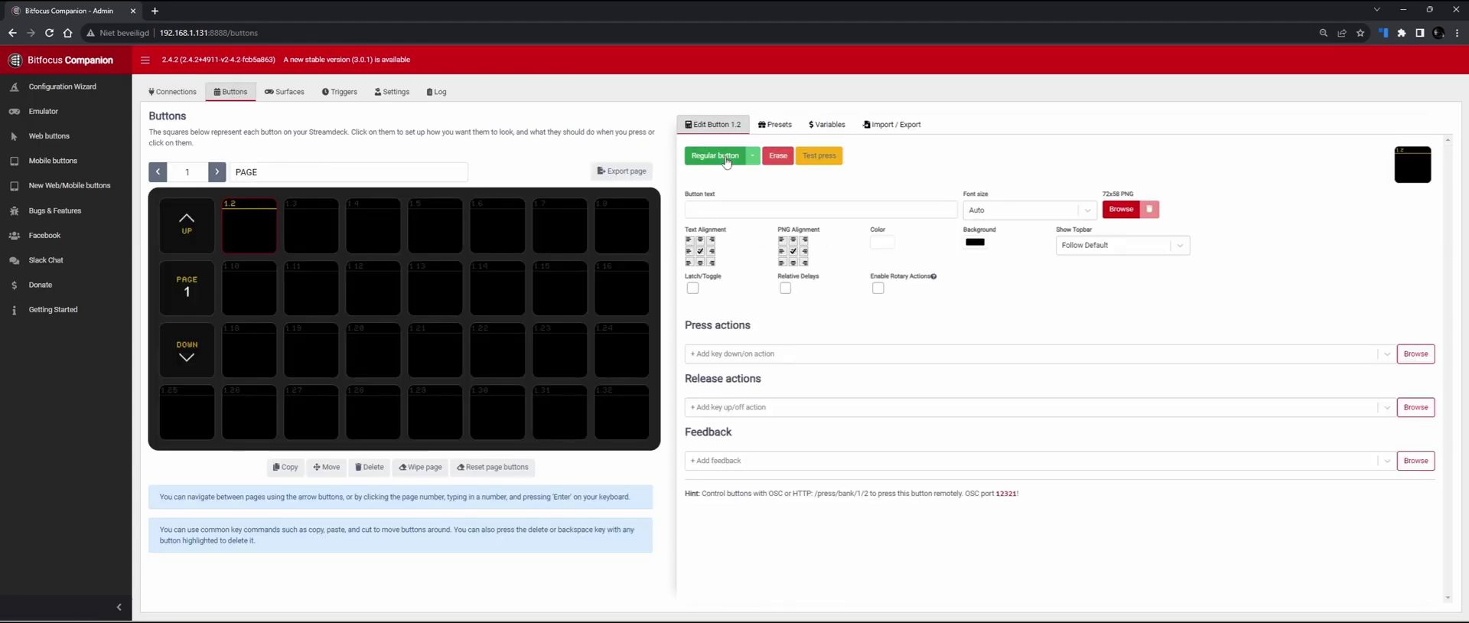
click(730, 211)
text(Chang)
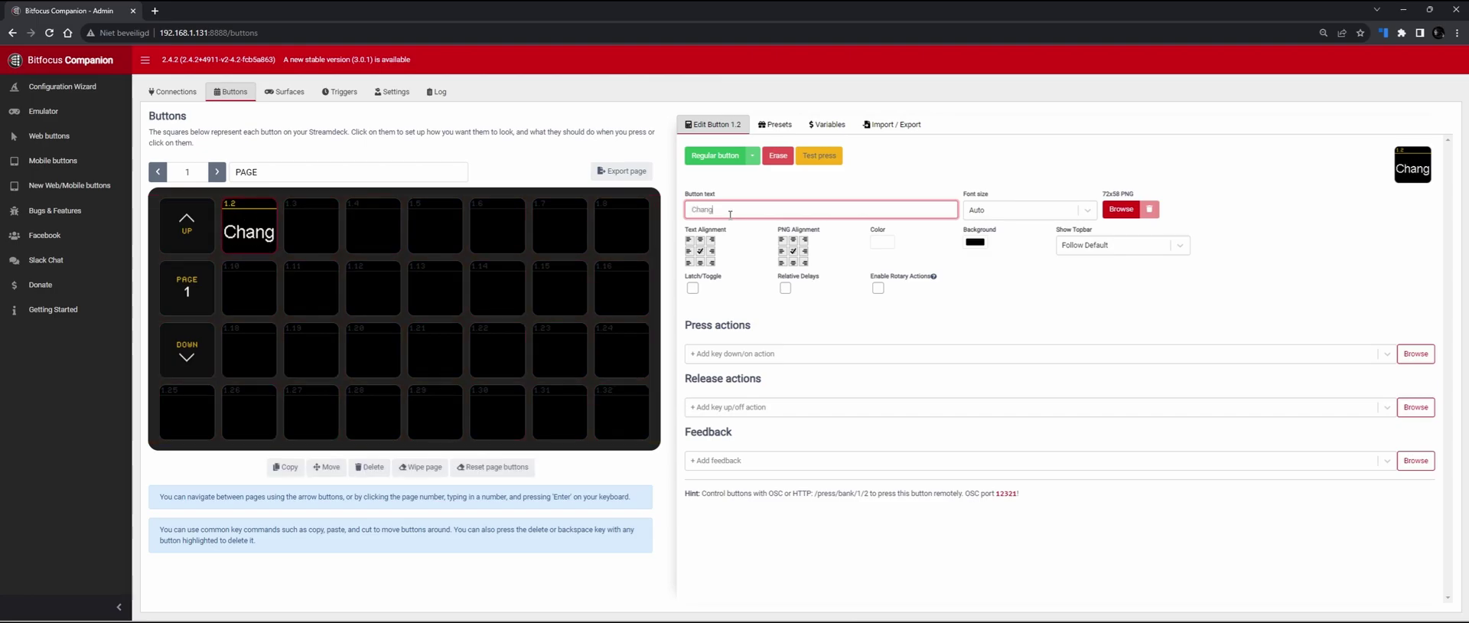
text(e Text)
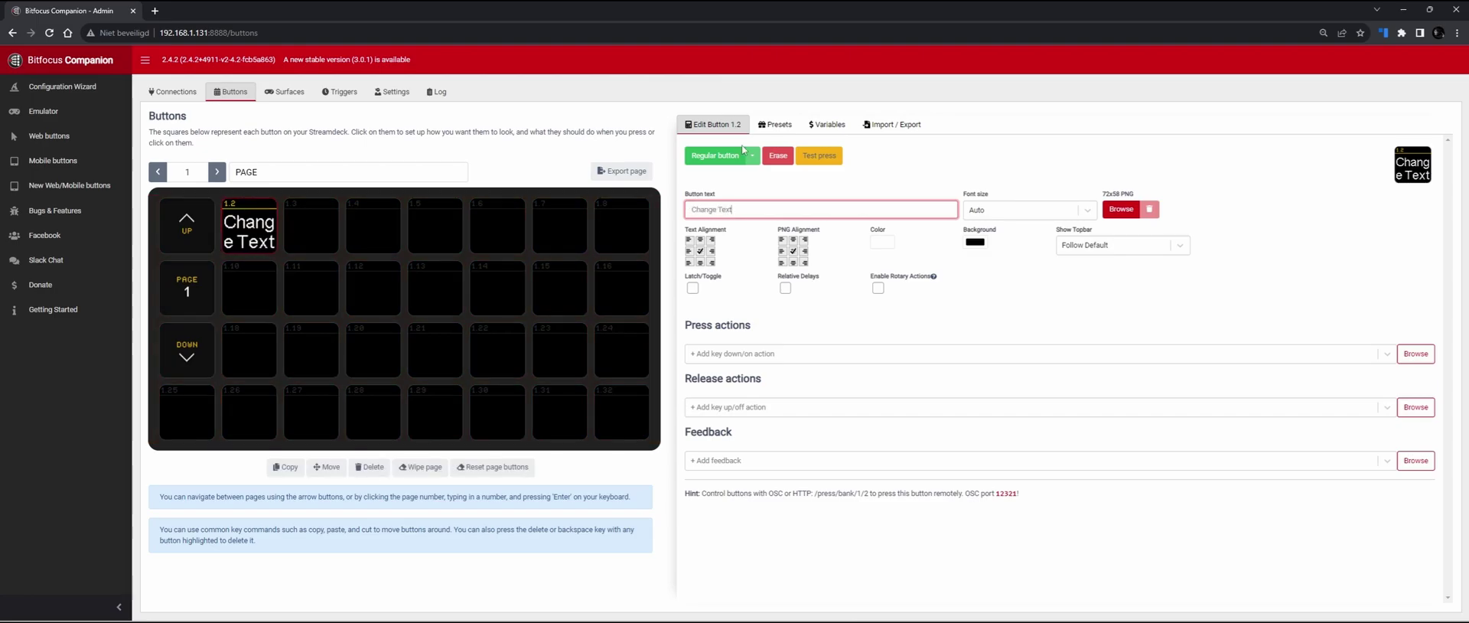
Add an Unreal Engine PUT request as the button's press action.
click(1259, 354)
click(1417, 354)
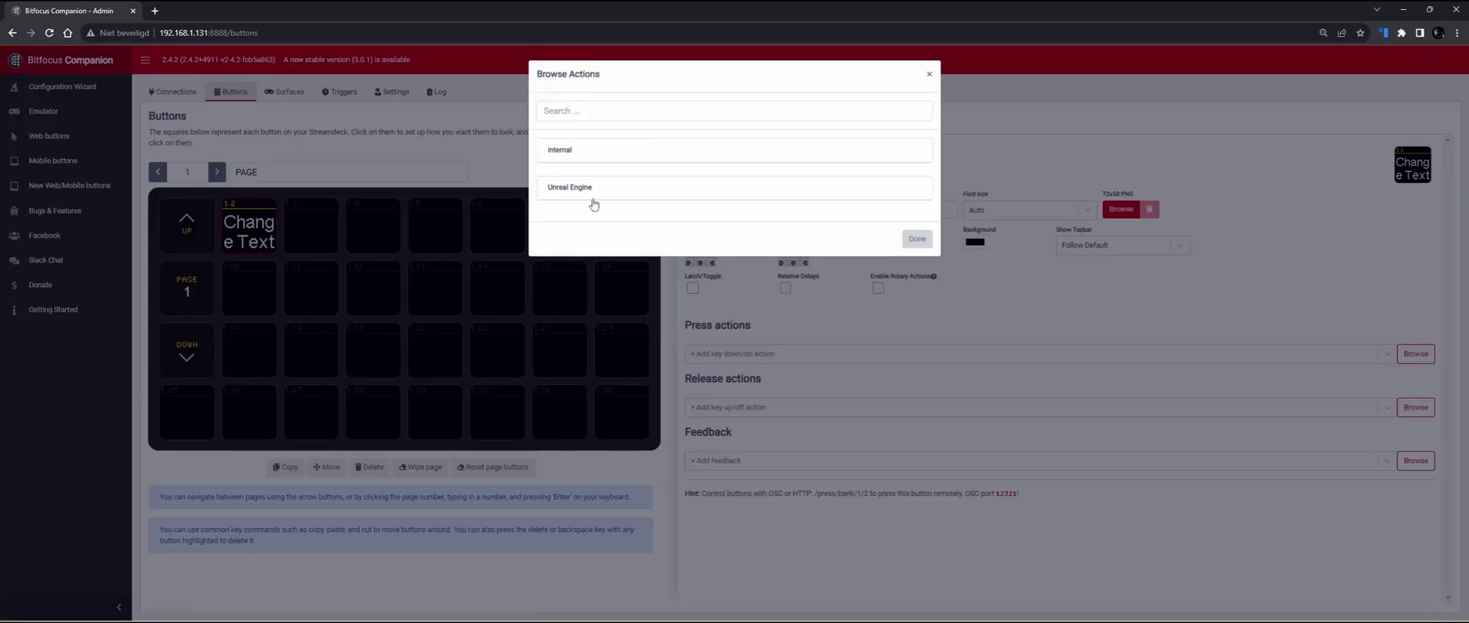
click(591, 189)
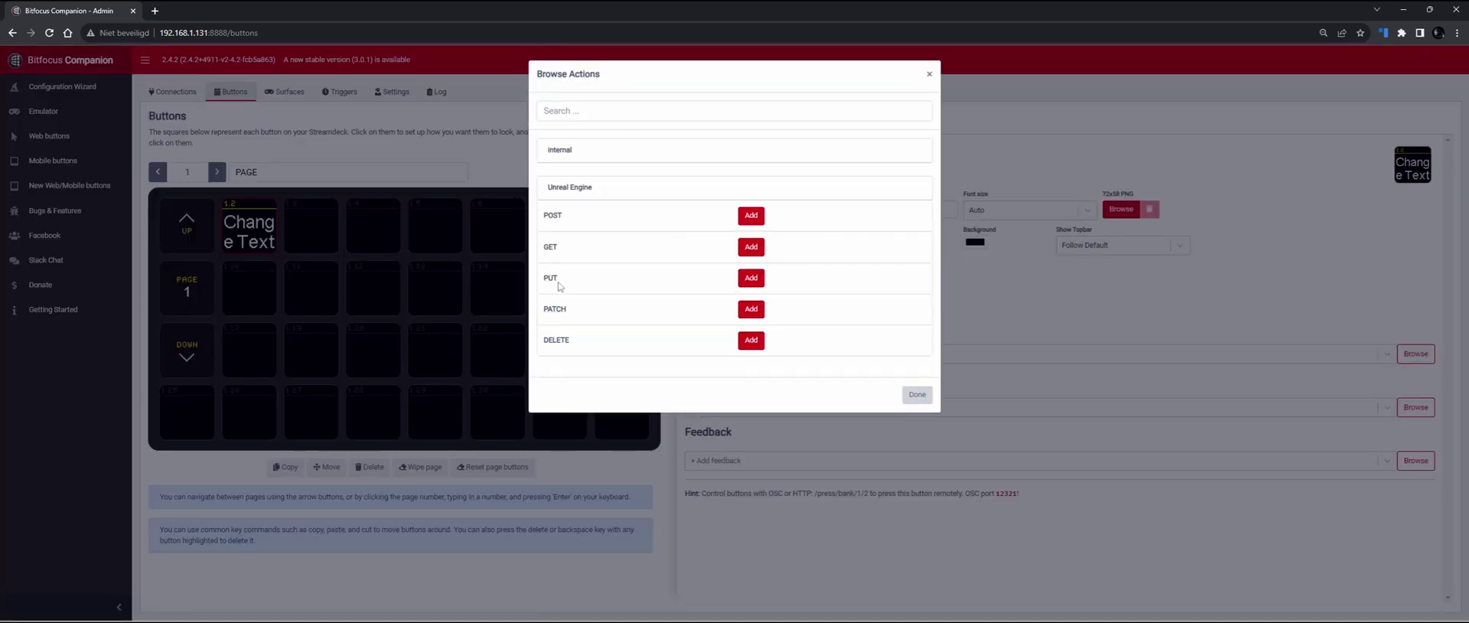
click(750, 279)
click(917, 394)
click(1110, 362)
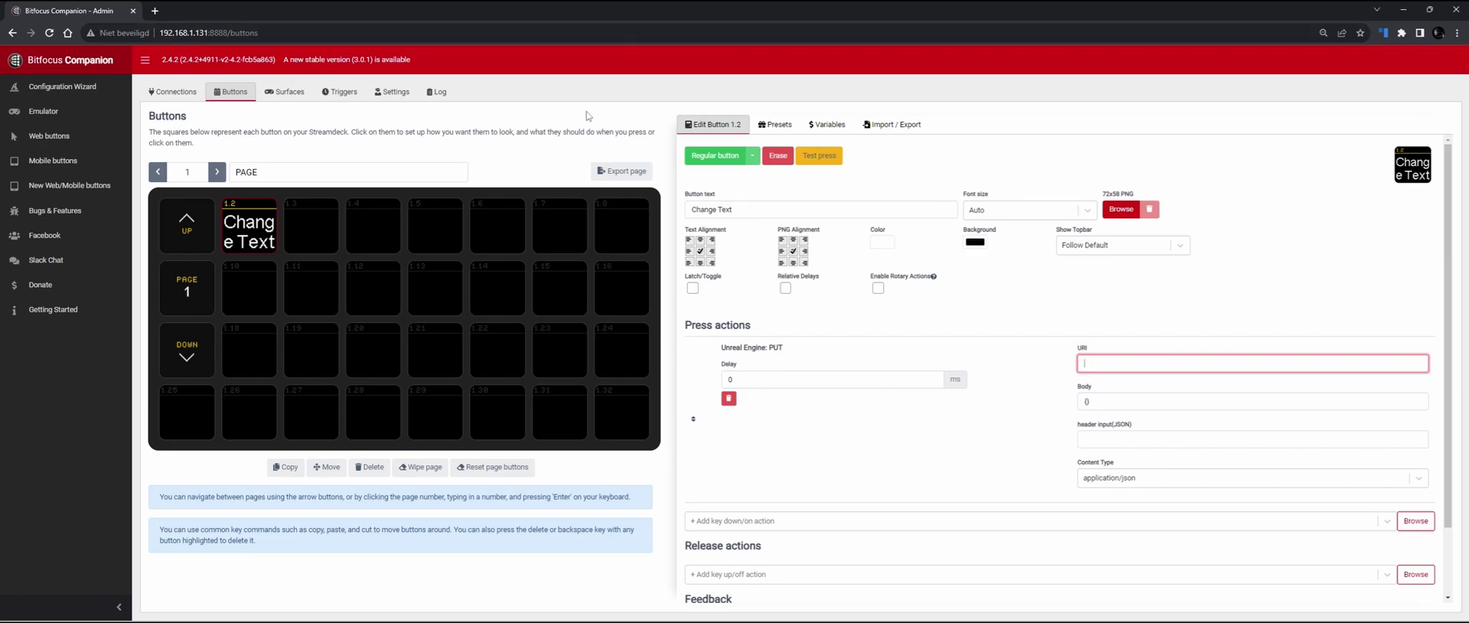
Check how the Unreal Engine connection's Base URL ends before filling the URI.
click(184, 92)
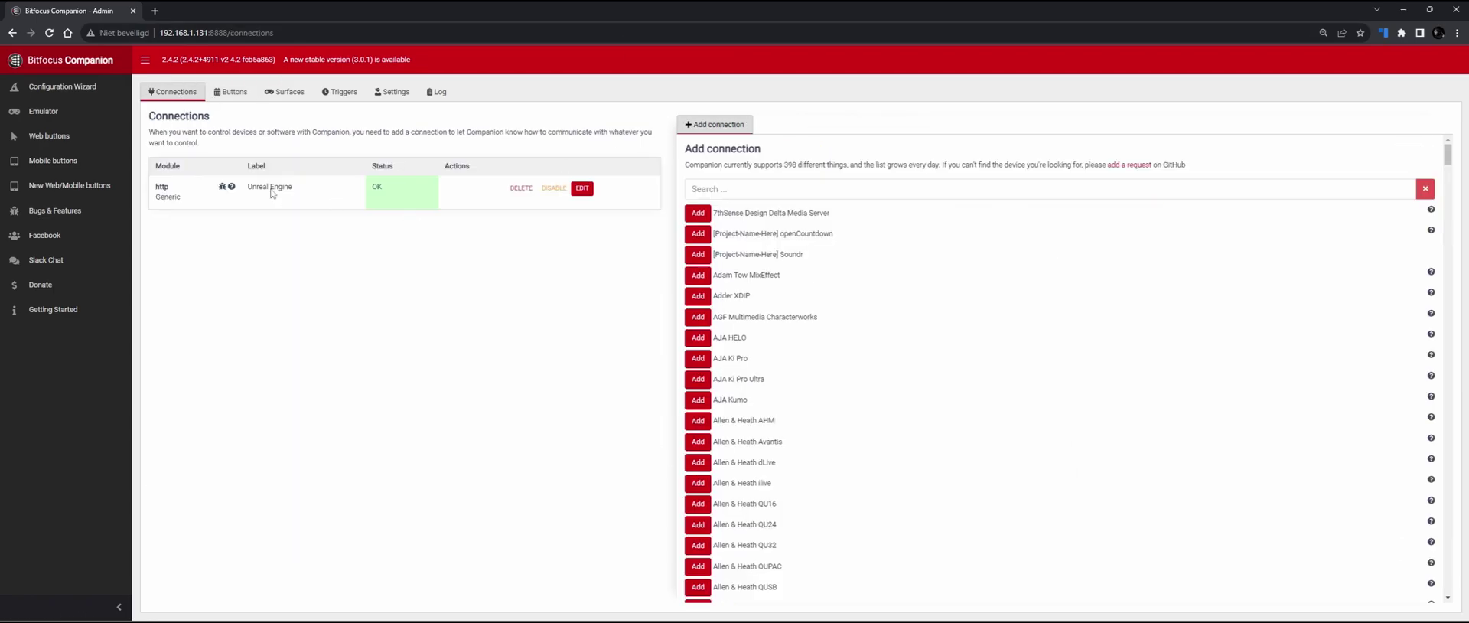
click(582, 188)
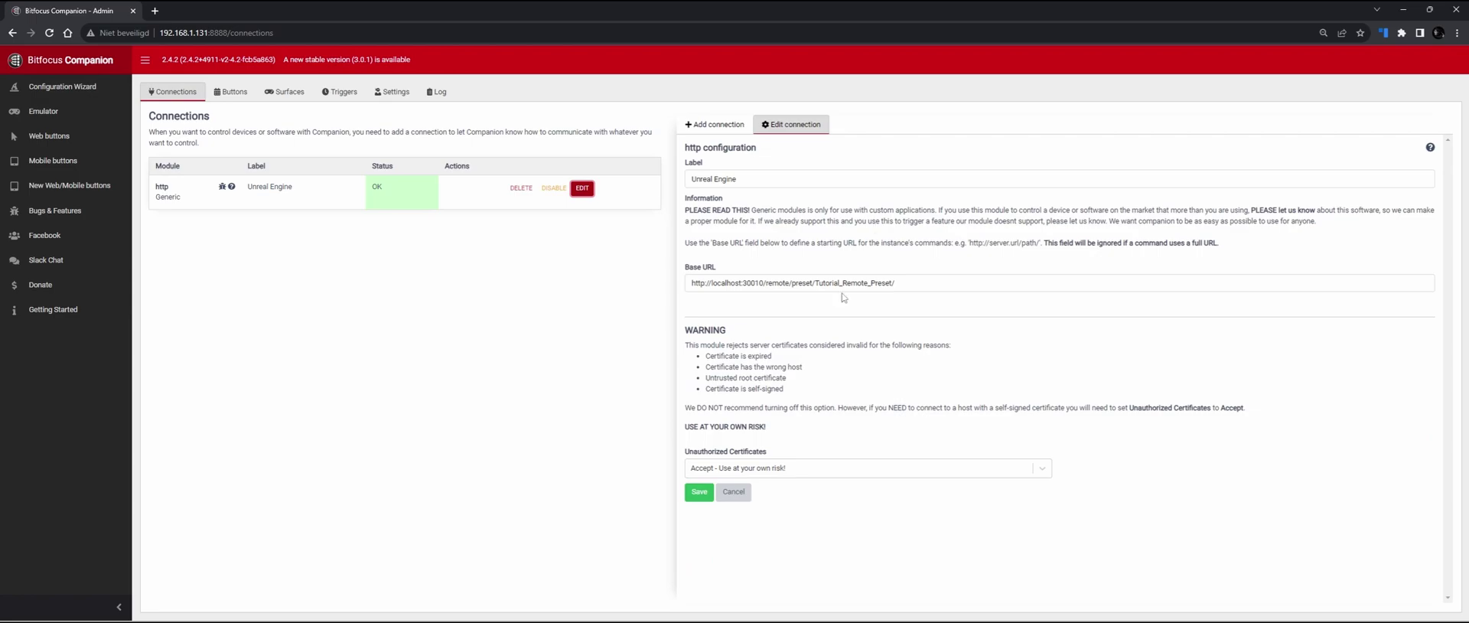
triple_click(907, 283)
click(903, 284)
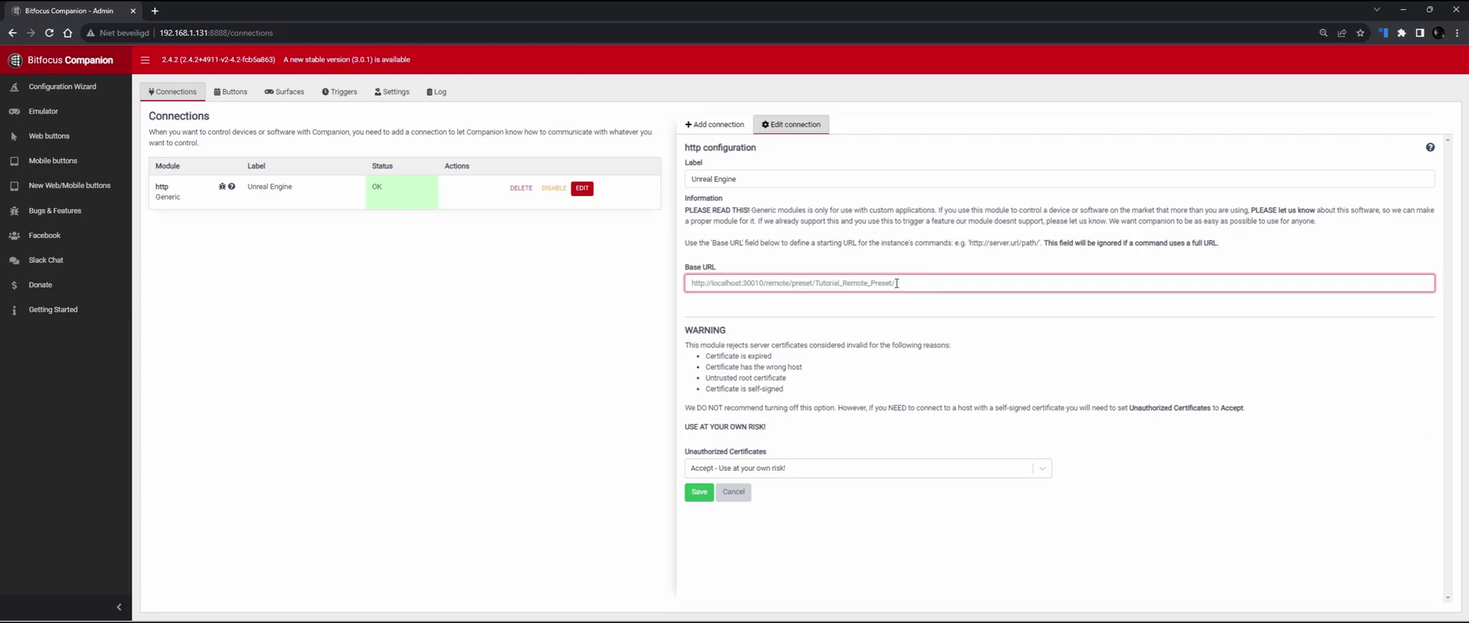
click(231, 92)
Copy function/Change Text from the Postman URL into the PUT action's URI.
mouse_move(172, 602)
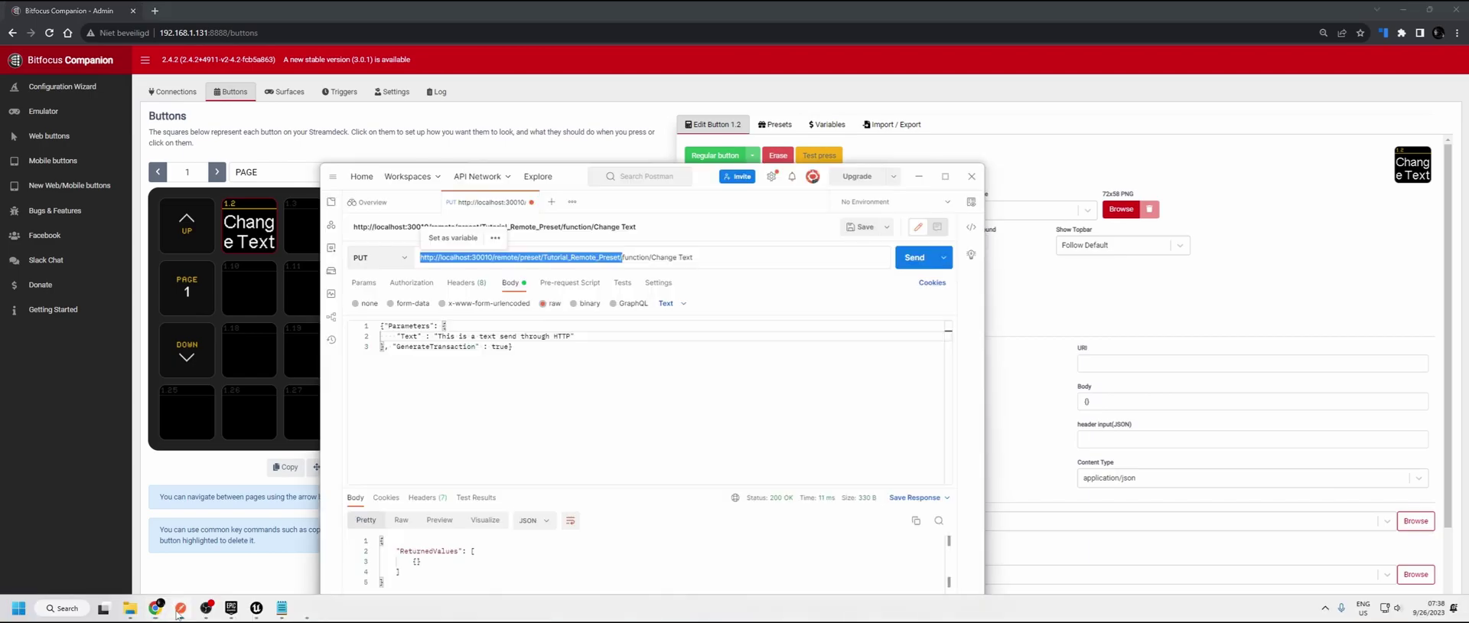
drag(693, 257, 622, 257)
key(ctrl+c)
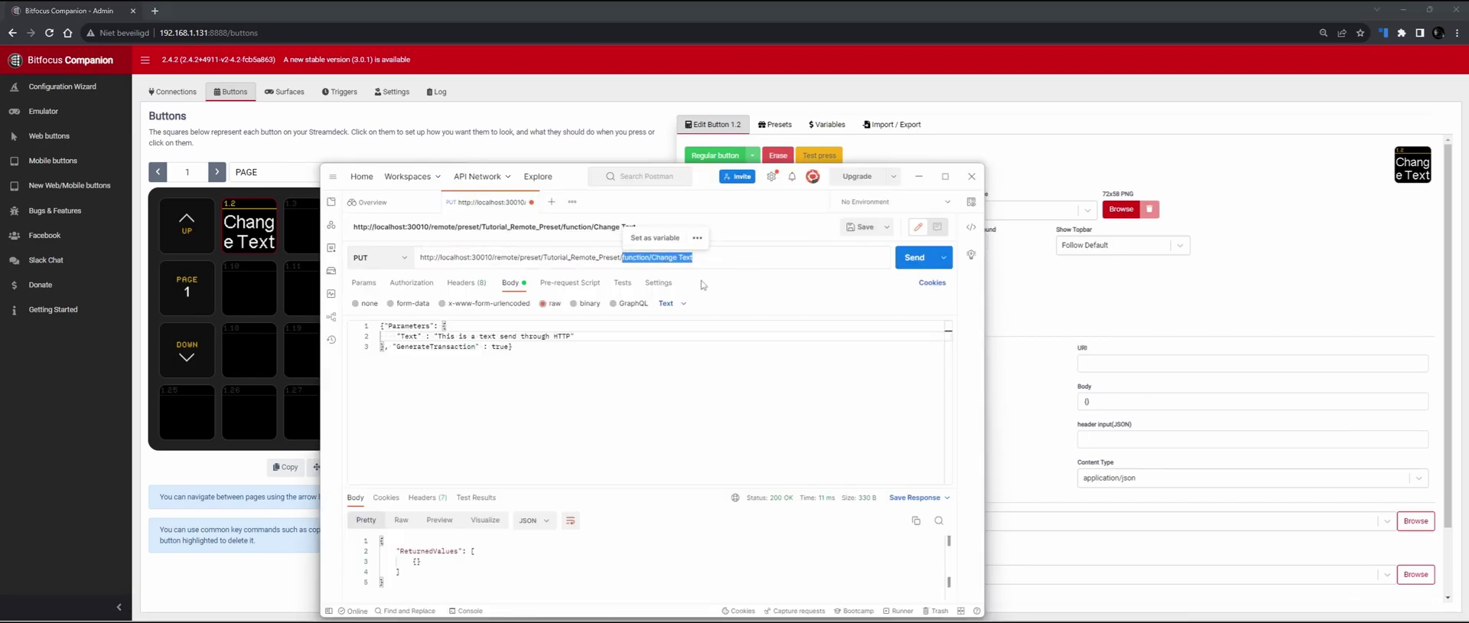
click(1112, 359)
key(ctrl+v)
Paste the Postman JSON body with application/json and change its text to "Stream Deck".
key(alt+Tab)
drag(550, 349, 381, 325)
key(ctrl+c)
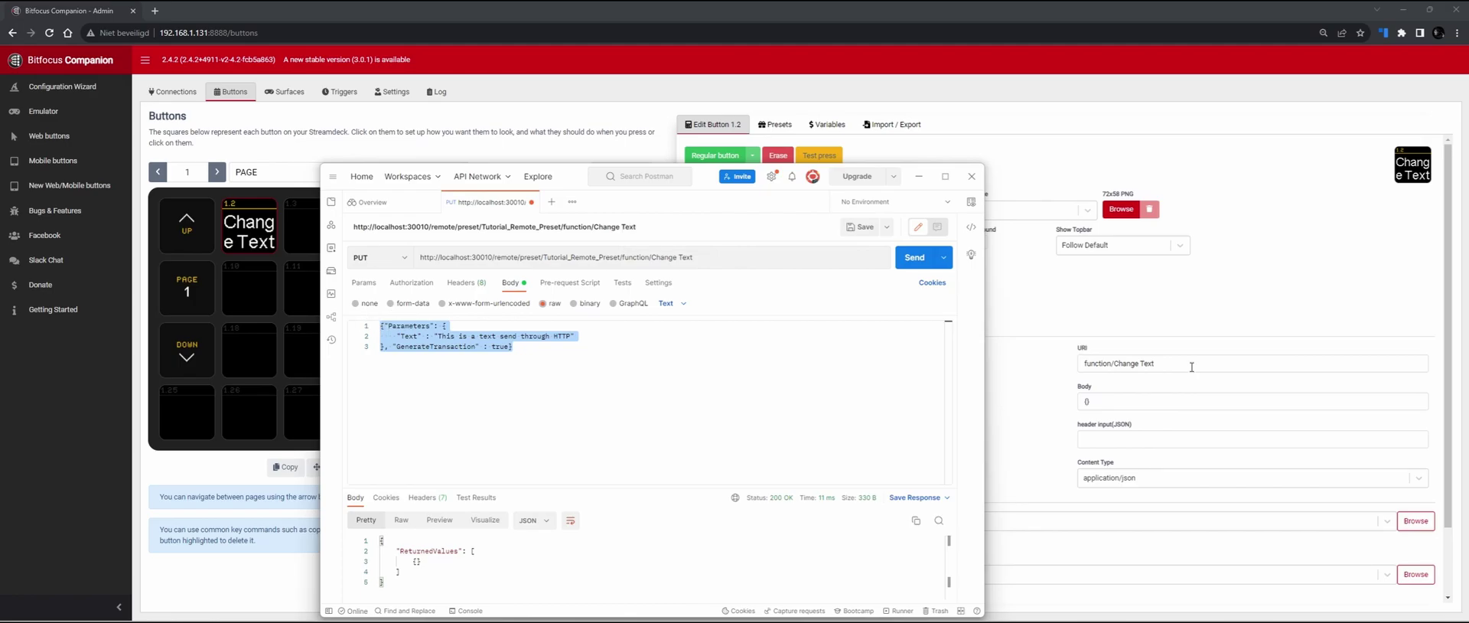
click(1123, 399)
key(ctrl+v)
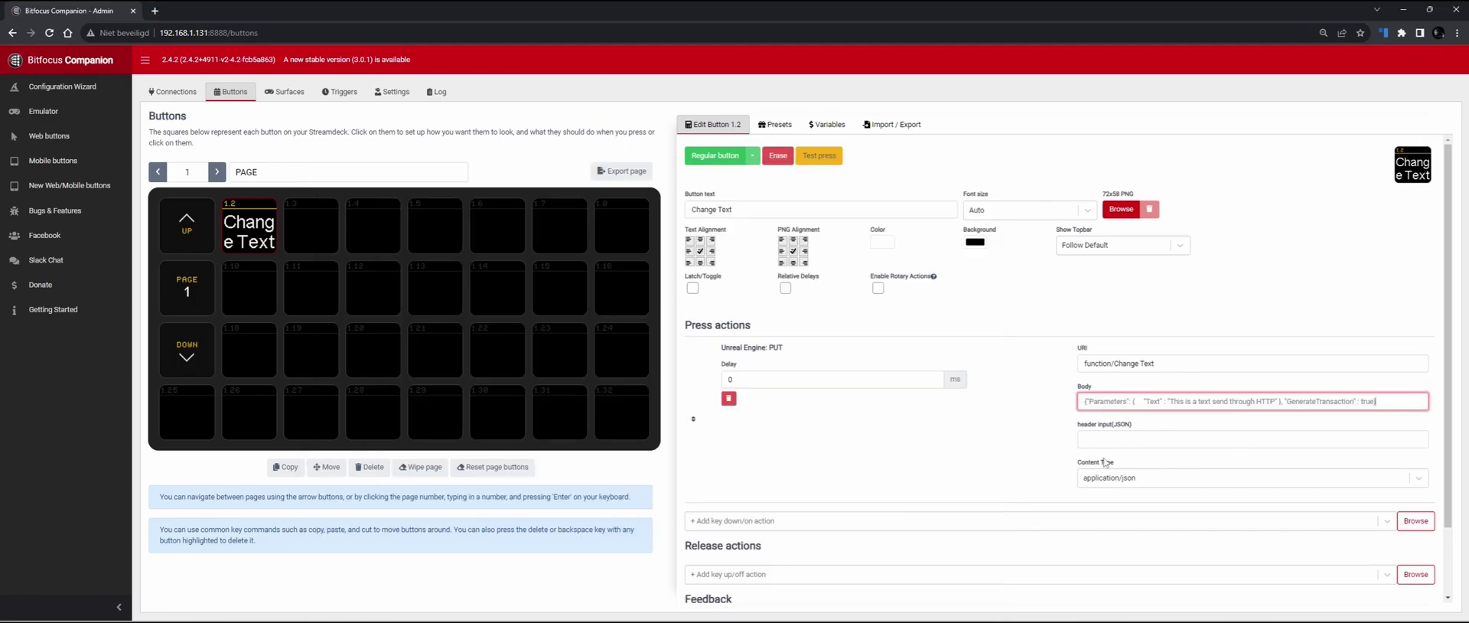
click(1123, 475)
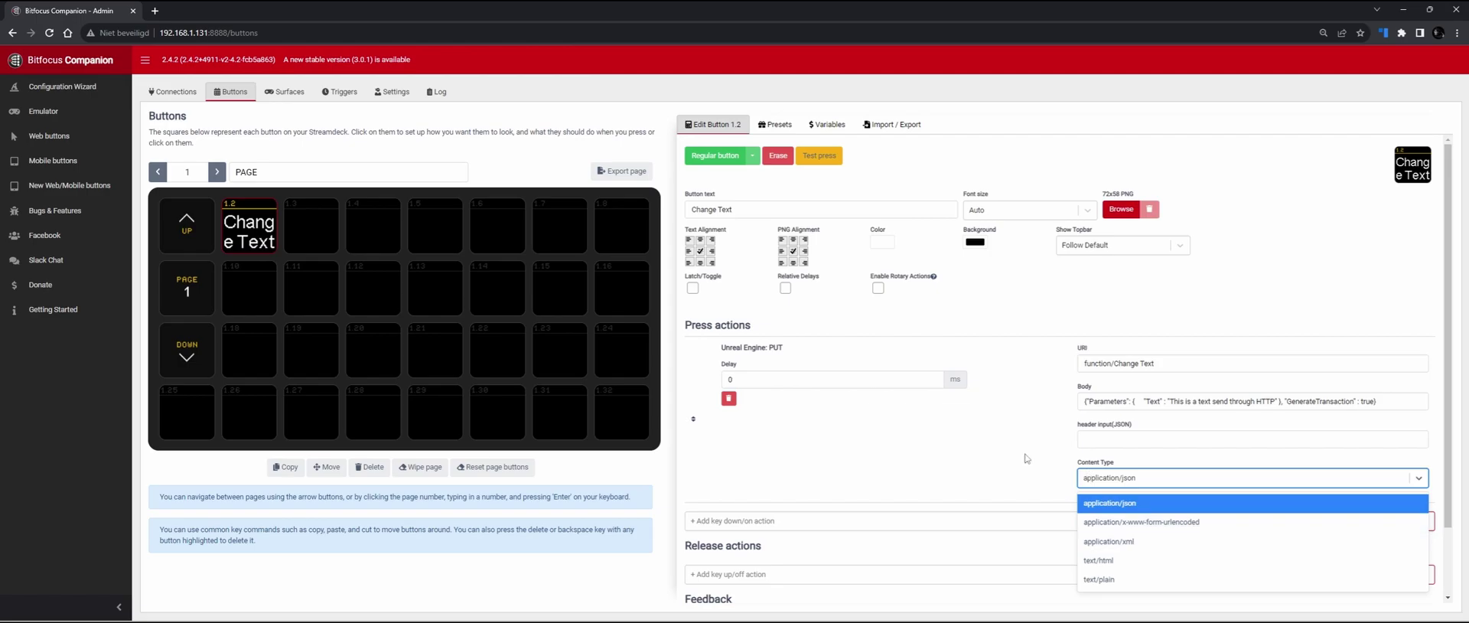
click(1117, 499)
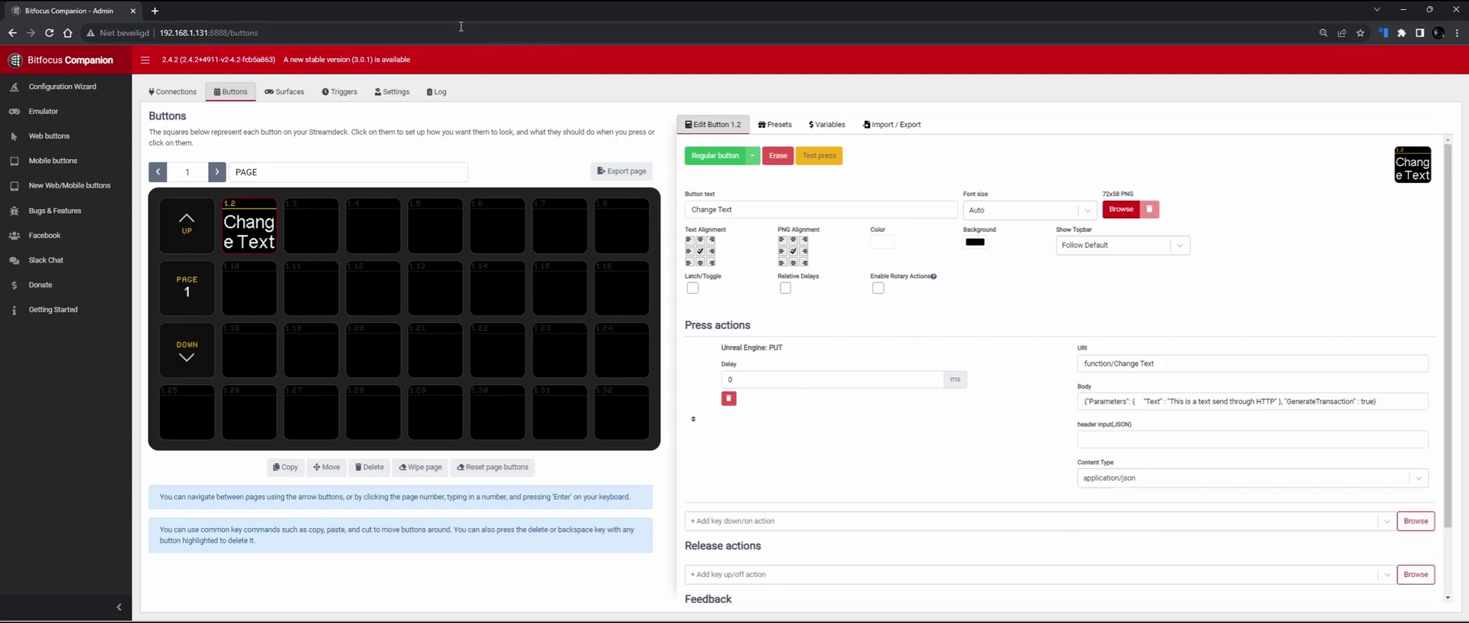
double_click(1261, 401)
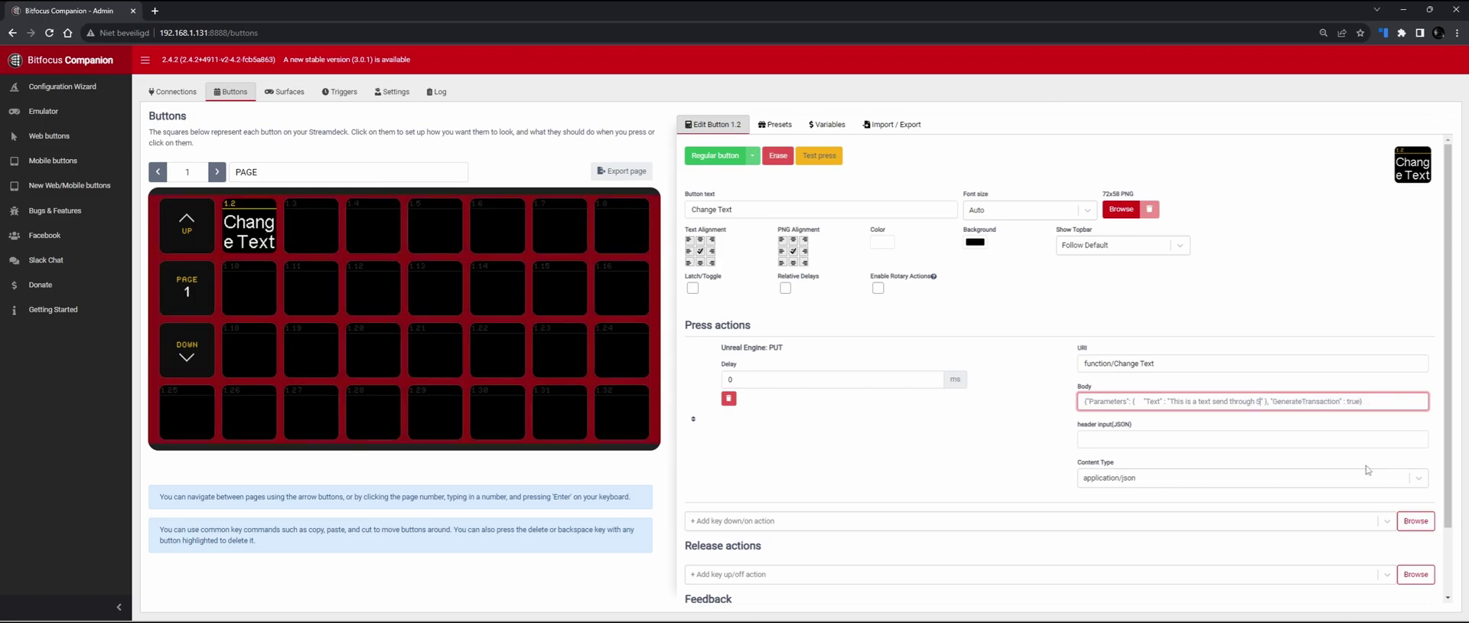
text(Stream Deck)
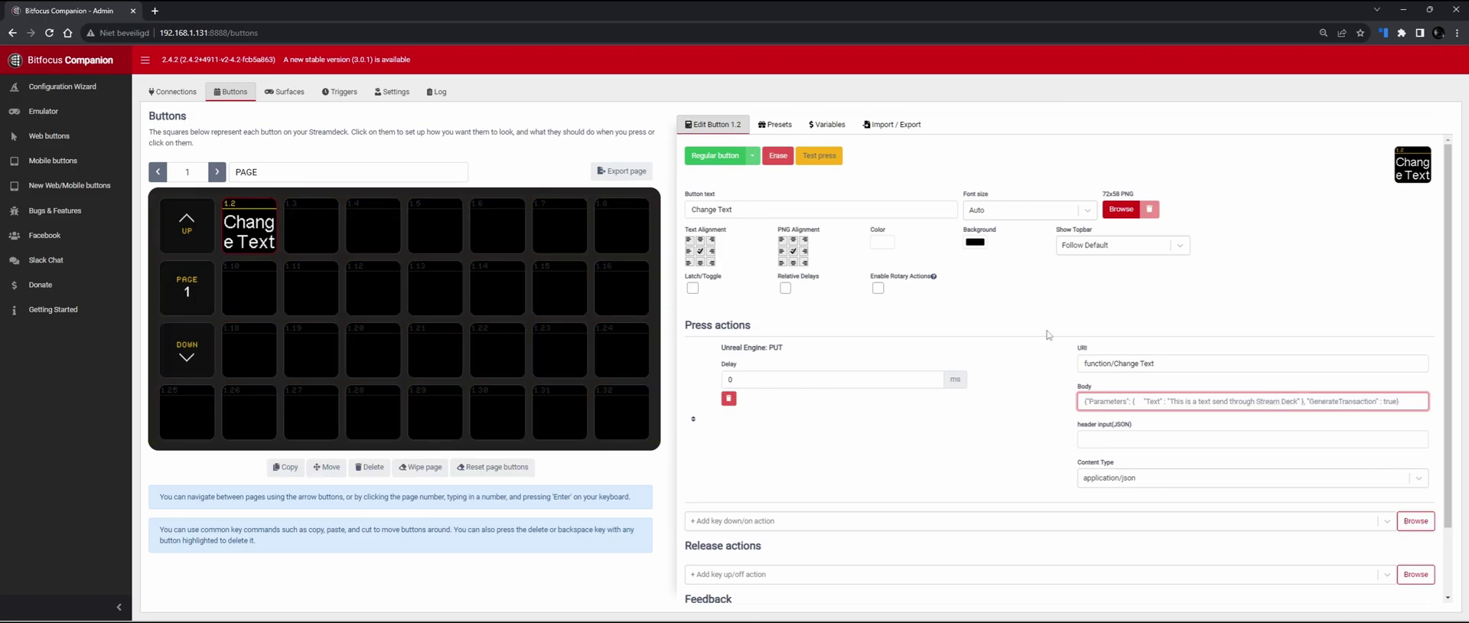
click(1068, 310)
Test-press button 1.2 and confirm the Unreal text reads "This is a text send through Stream Deck".
drag(675, 17, 790, 353)
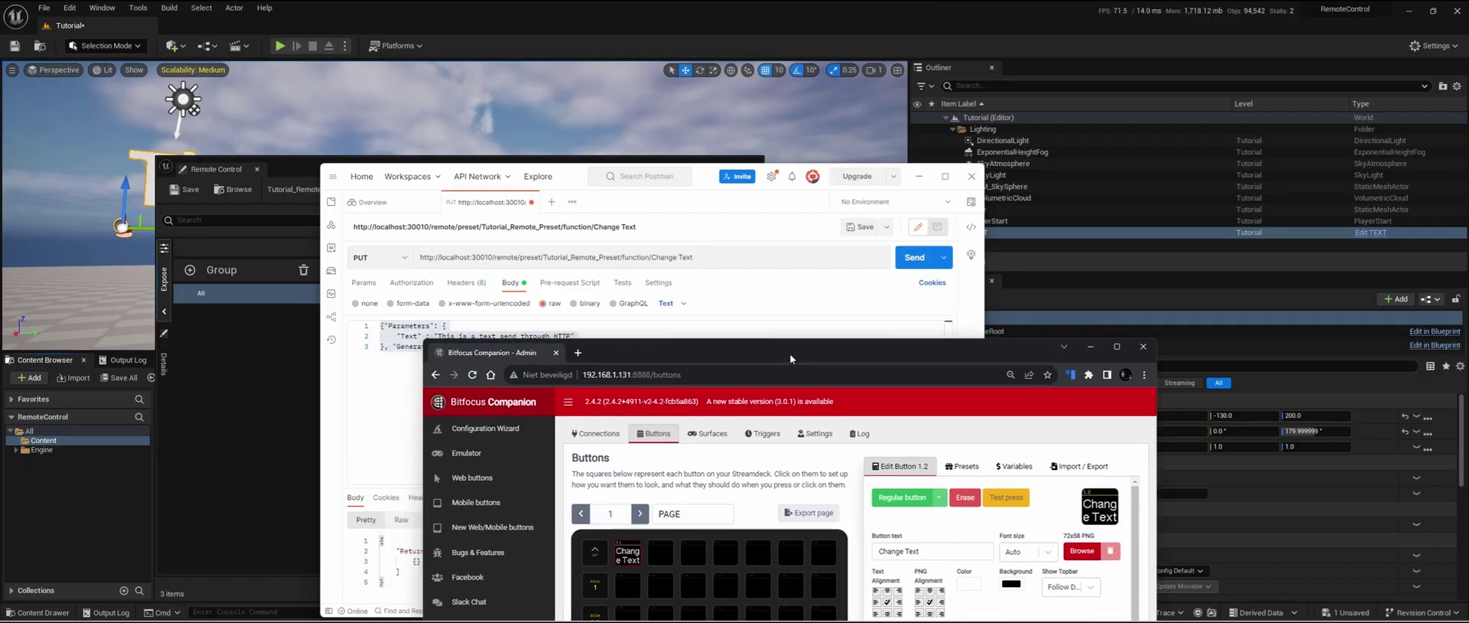
click(916, 167)
click(701, 166)
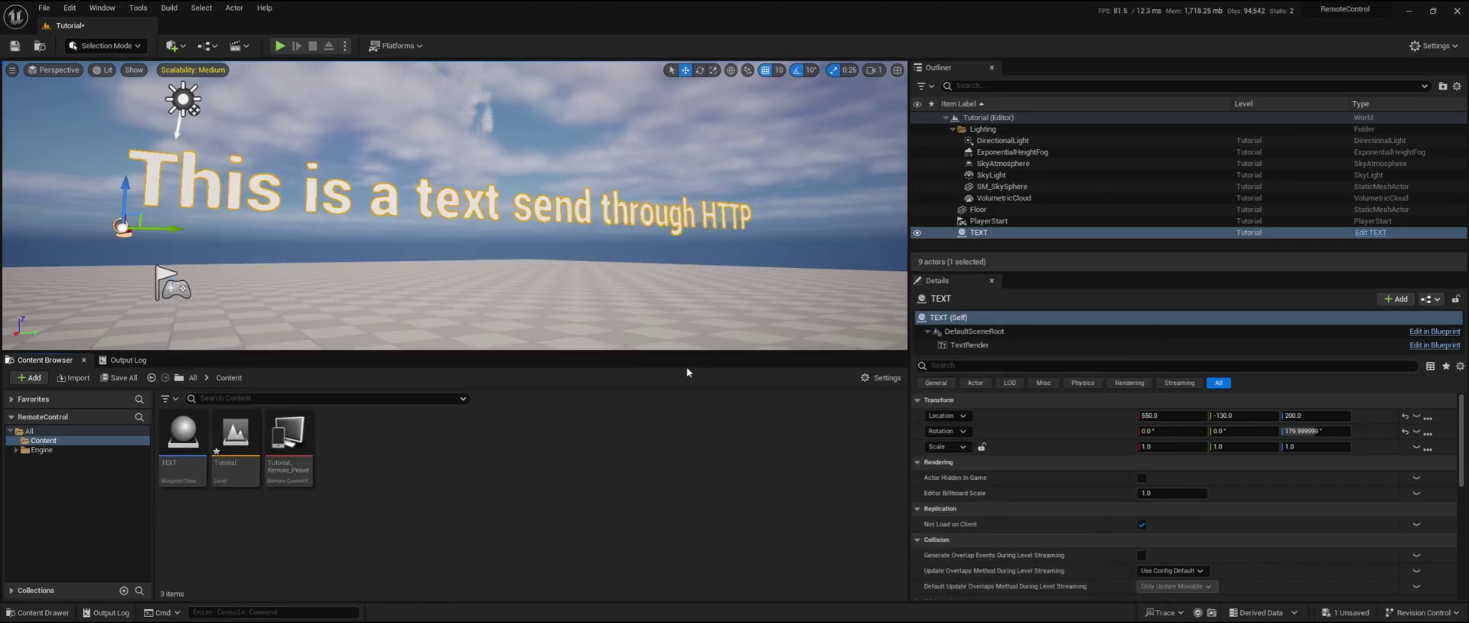
key(alt+Tab)
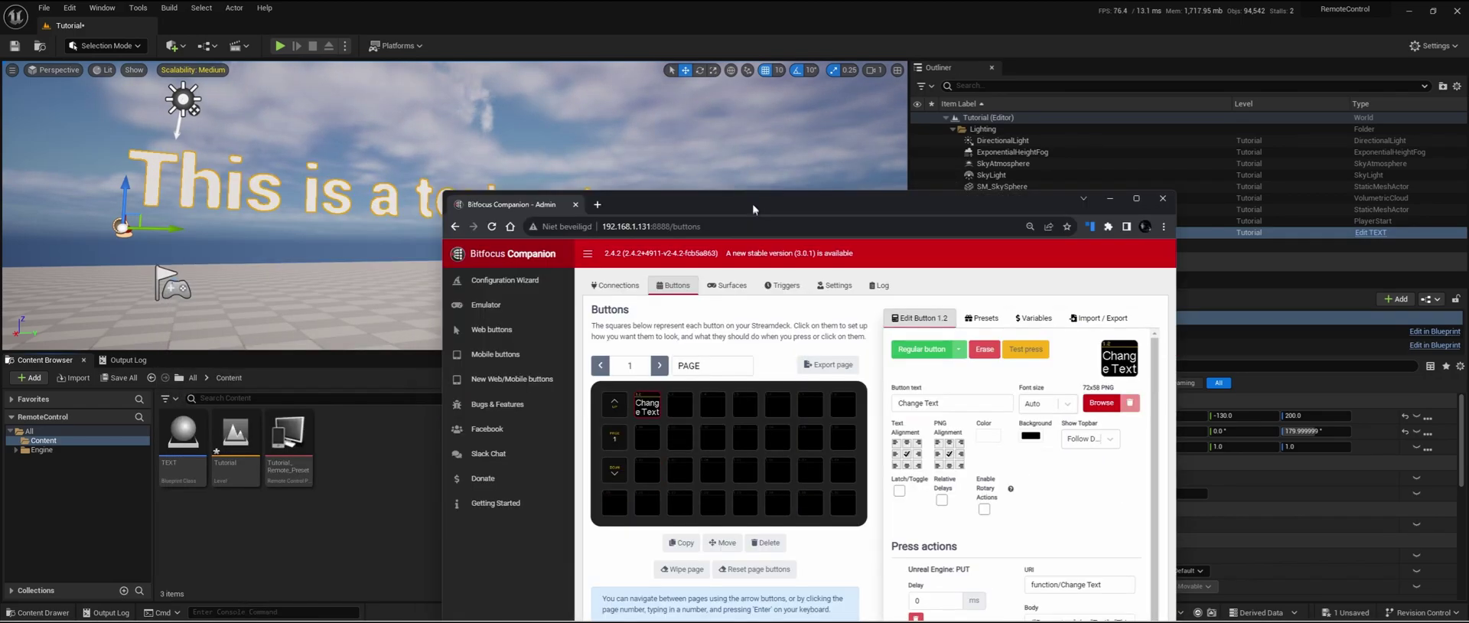
click(1027, 350)
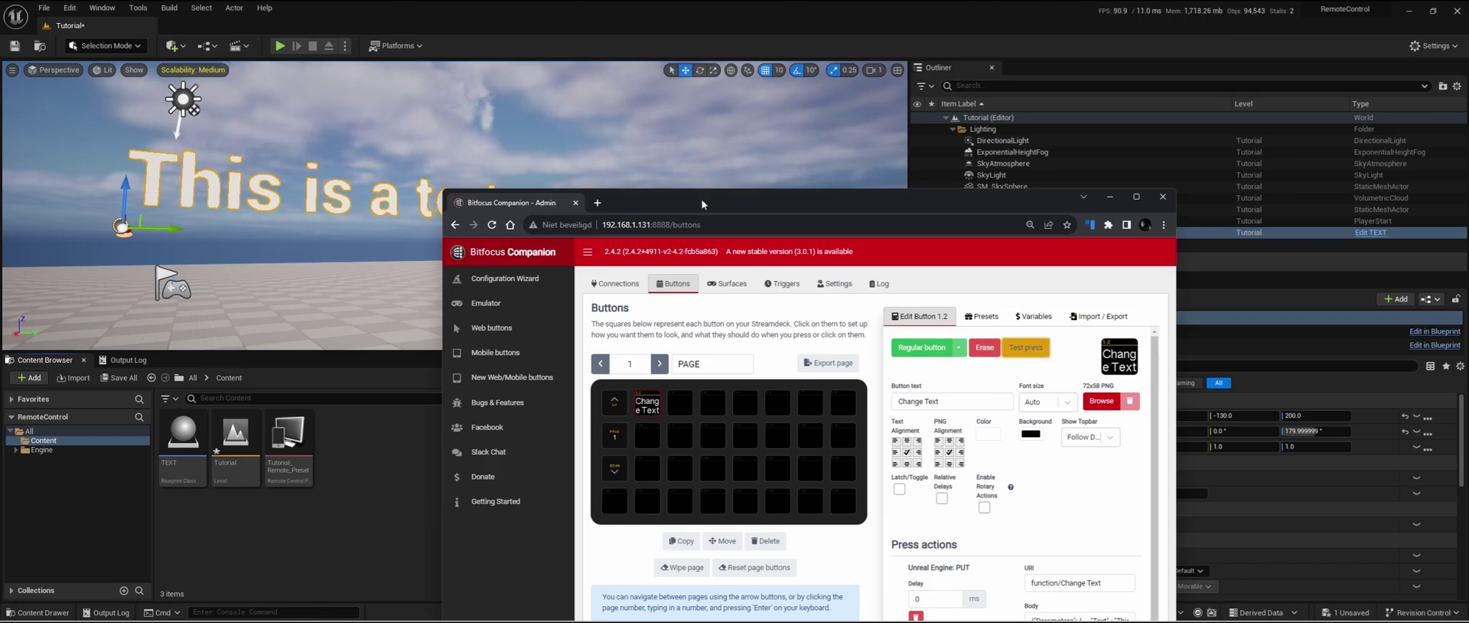
drag(702, 204, 669, 296)
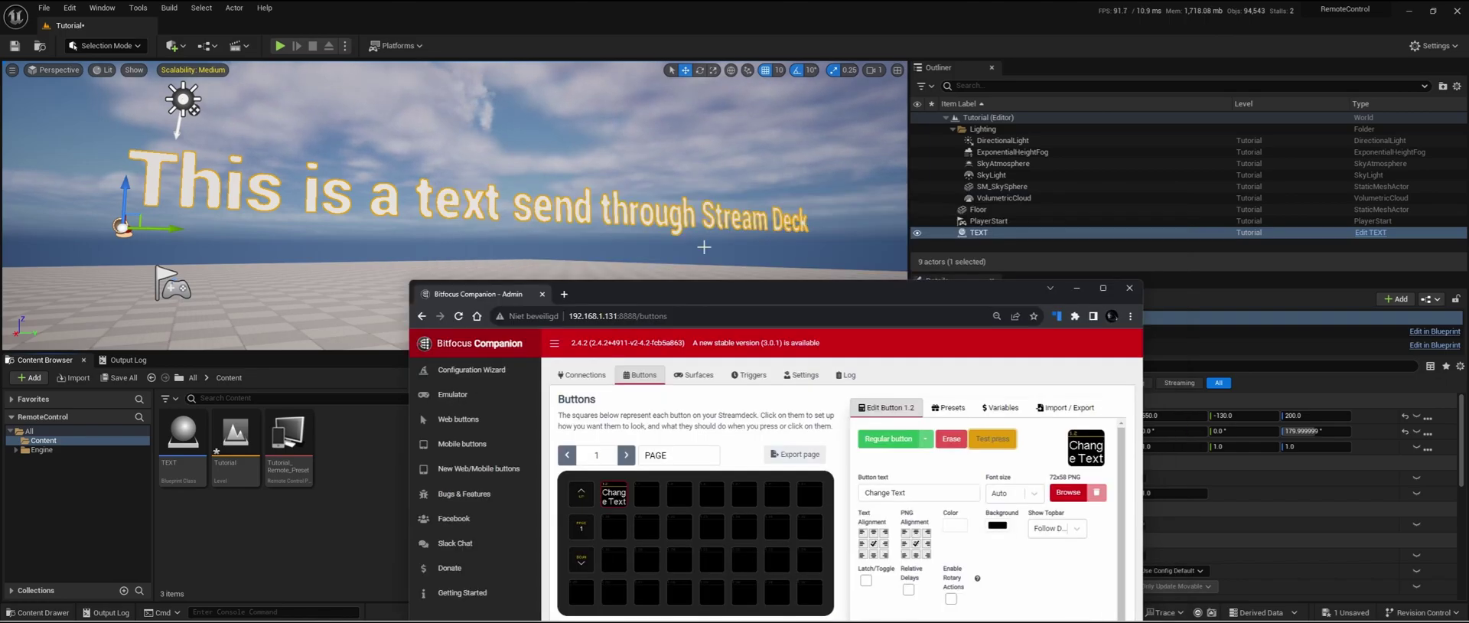
drag(811, 296, 691, 61)
click(704, 44)
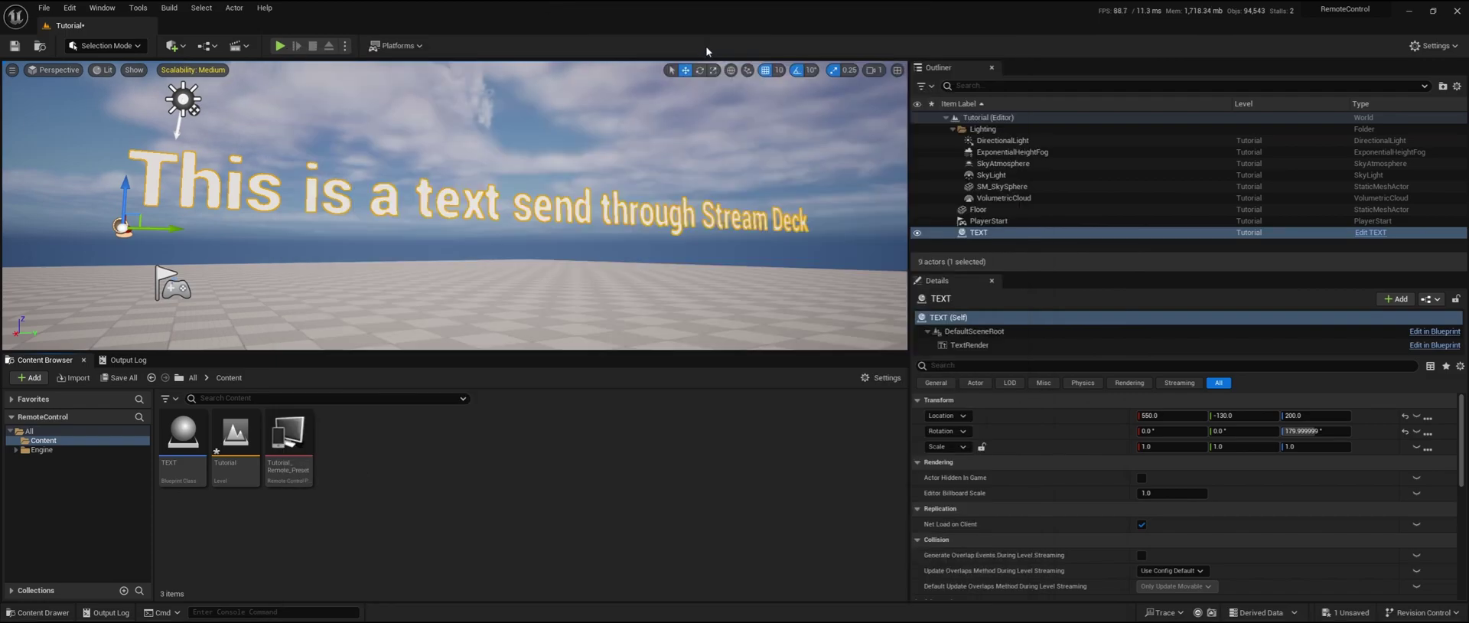